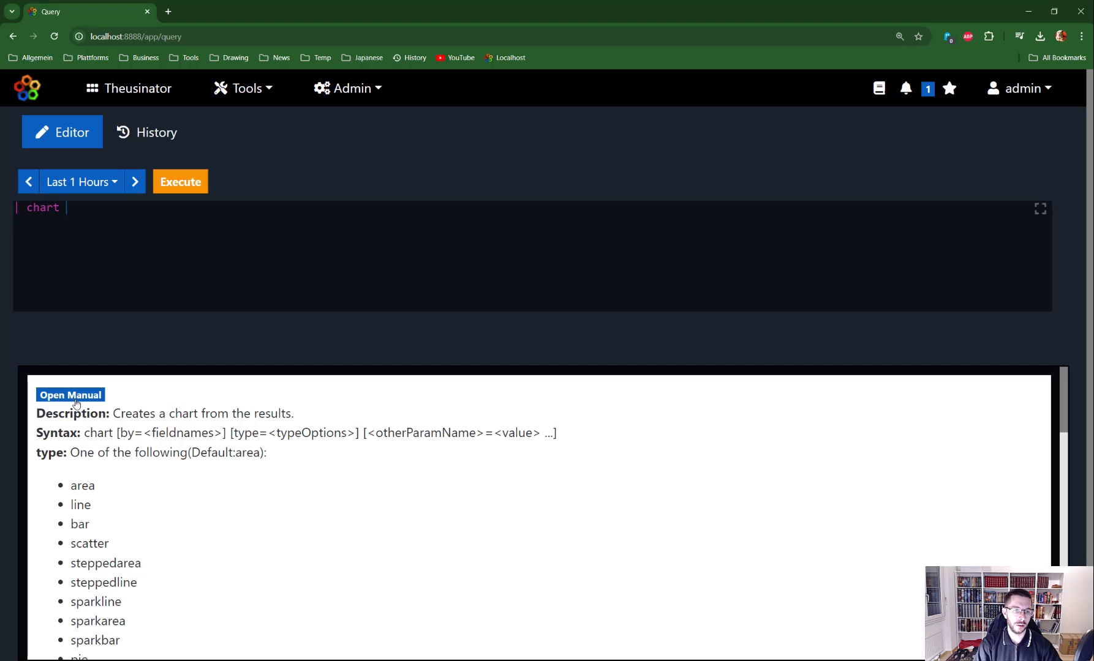
Open the full chart manual and select the basic chart example code
{"action": "left_click", "coordinate": [77, 399]}
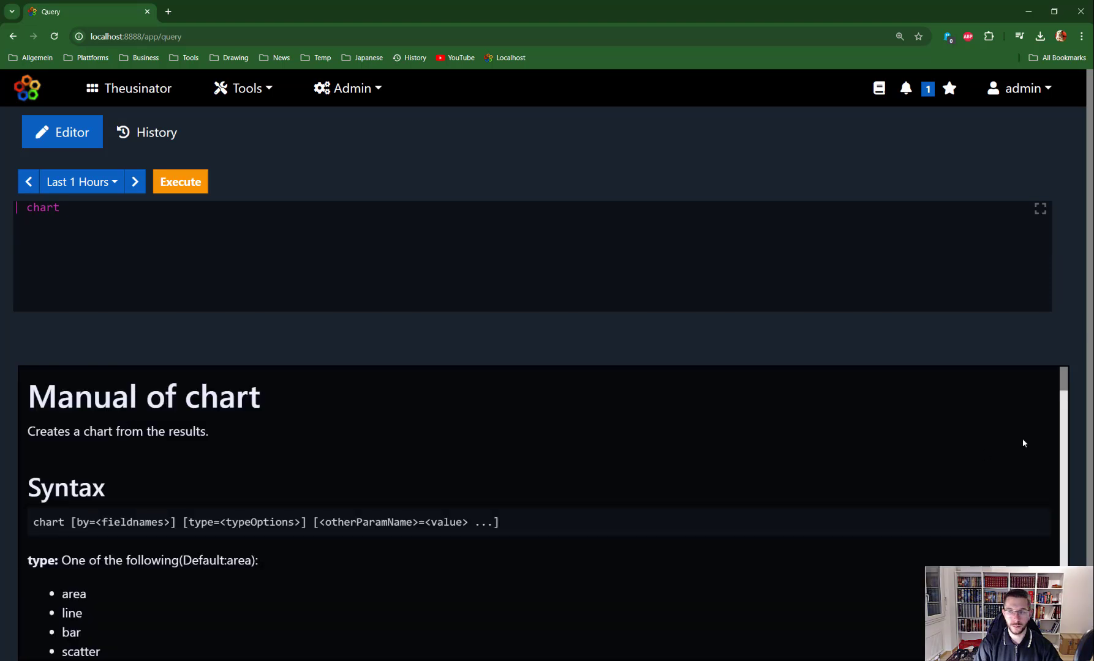
{"action": "scroll", "coordinate": [1064, 405], "scroll_direction": "down", "scroll_amount": 2}
{"action": "left_click_drag", "start_coordinate": [1063, 404], "coordinate": [1062, 504]}
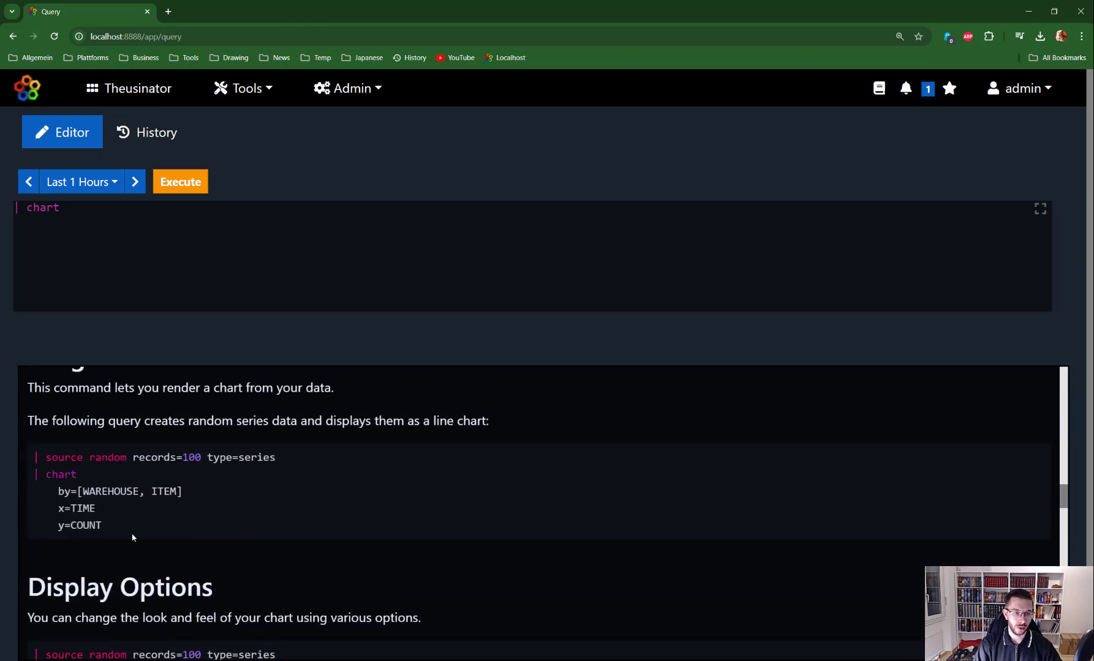
{"action": "left_click_drag", "start_coordinate": [109, 528], "coordinate": [25, 467]}
{"action": "key", "text": "Escape"}
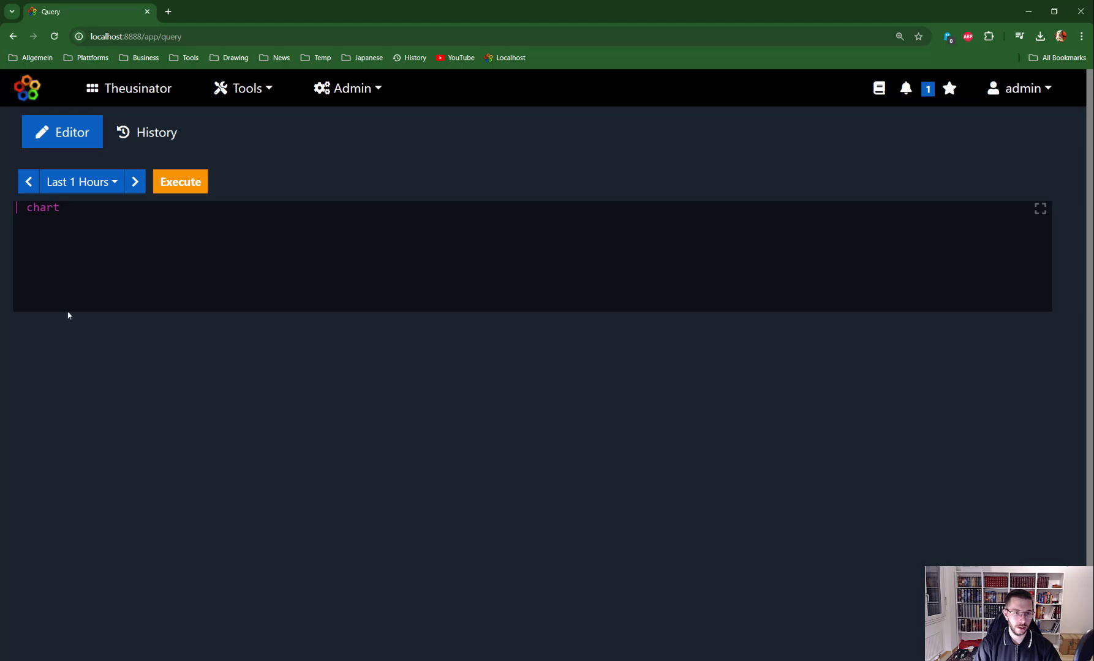
Reopen the chart manual, select the Display Options example, and select the existing chart line
{"action": "key", "text": "ctrl+space"}
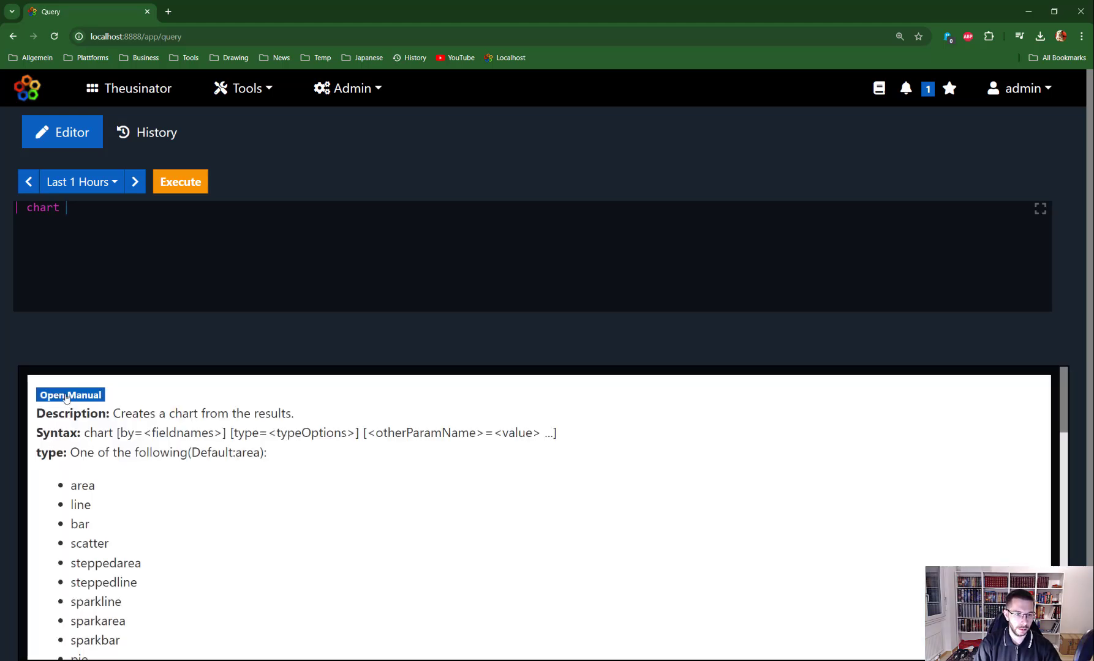
{"action": "left_click", "coordinate": [66, 397]}
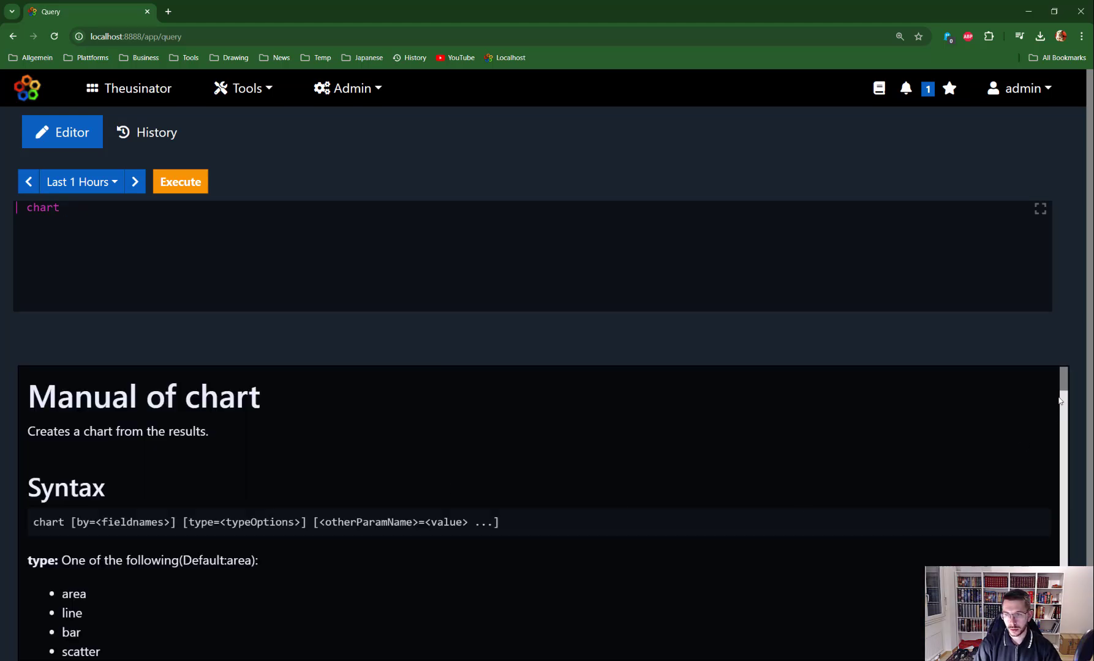
{"action": "left_click_drag", "start_coordinate": [1060, 381], "coordinate": [1068, 517]}
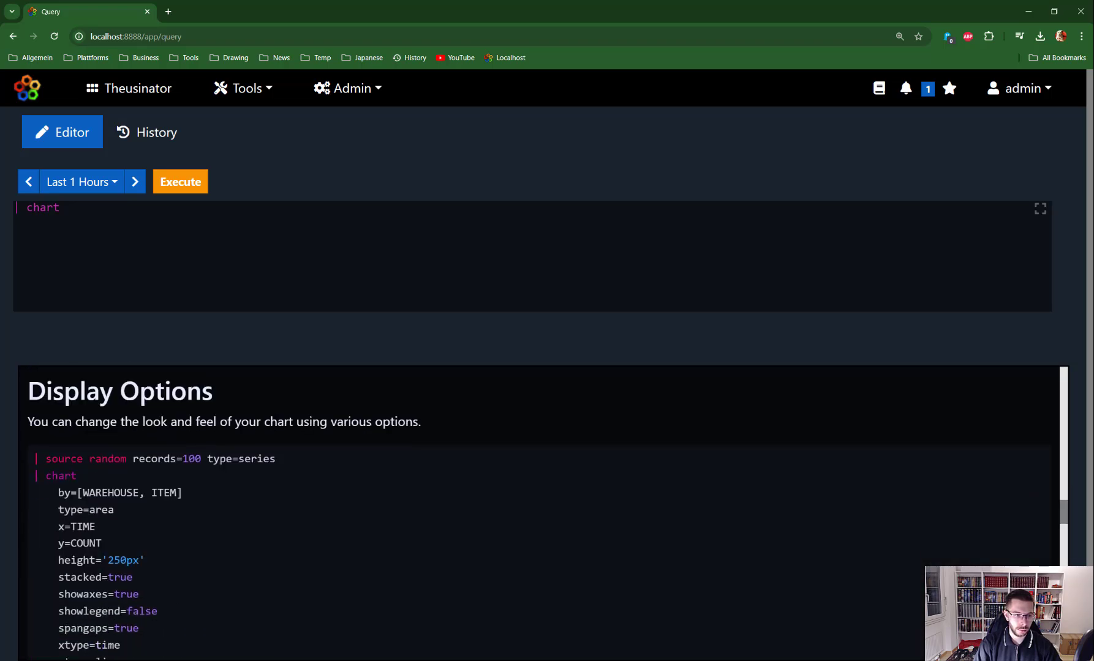
{"action": "left_click_drag", "start_coordinate": [33, 458], "coordinate": [148, 590]}
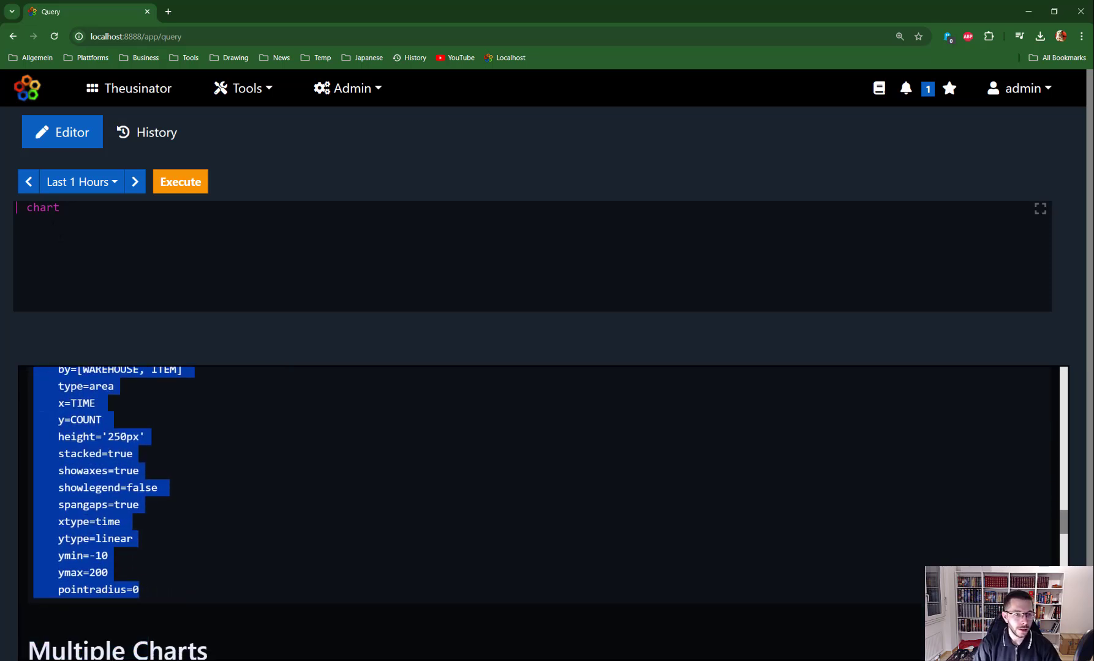
{"action": "left_click", "coordinate": [66, 208]}
{"action": "left_click_drag", "start_coordinate": [67, 209], "coordinate": [11, 211]}
Paste the Display Options example over the chart line and comment out its chart block with /*
{"action": "type", "text": "| source random records=100 type=series | chart     by=[WAREHOUSE, ITEM]     type=area     x=TIME     y=COUNT     height='250px'     stacked=true     showaxes=true     showlegend=false     spangaps=true     xtype=time     ytype=linear     ymin=-10     ymax=200     pointradius=0"}
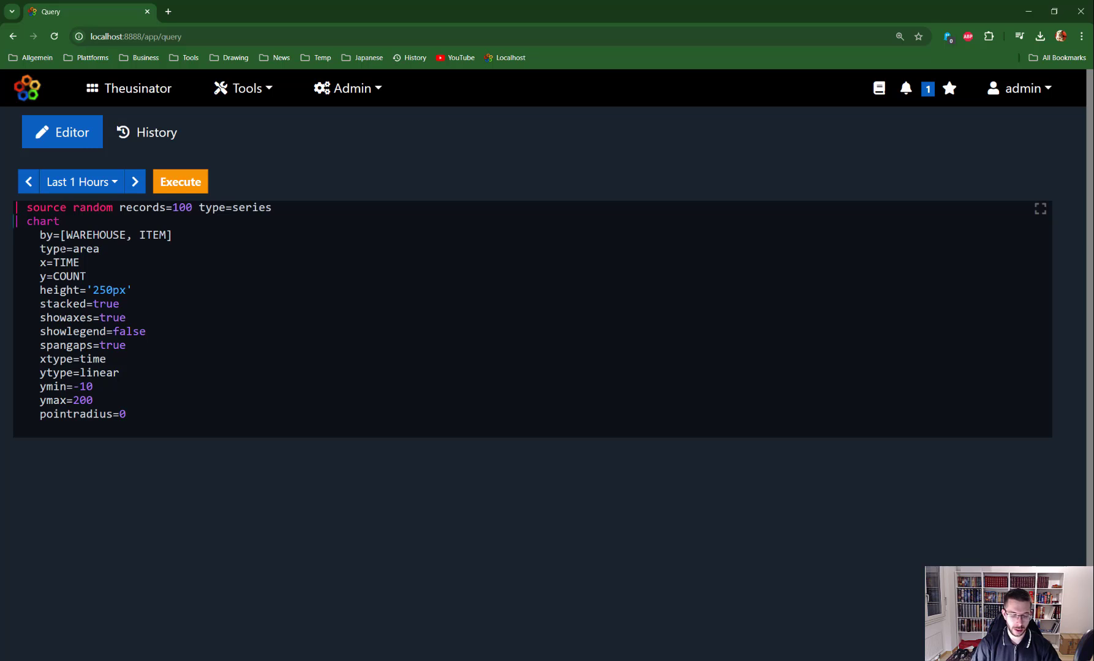
{"action": "type", "text": "/"}
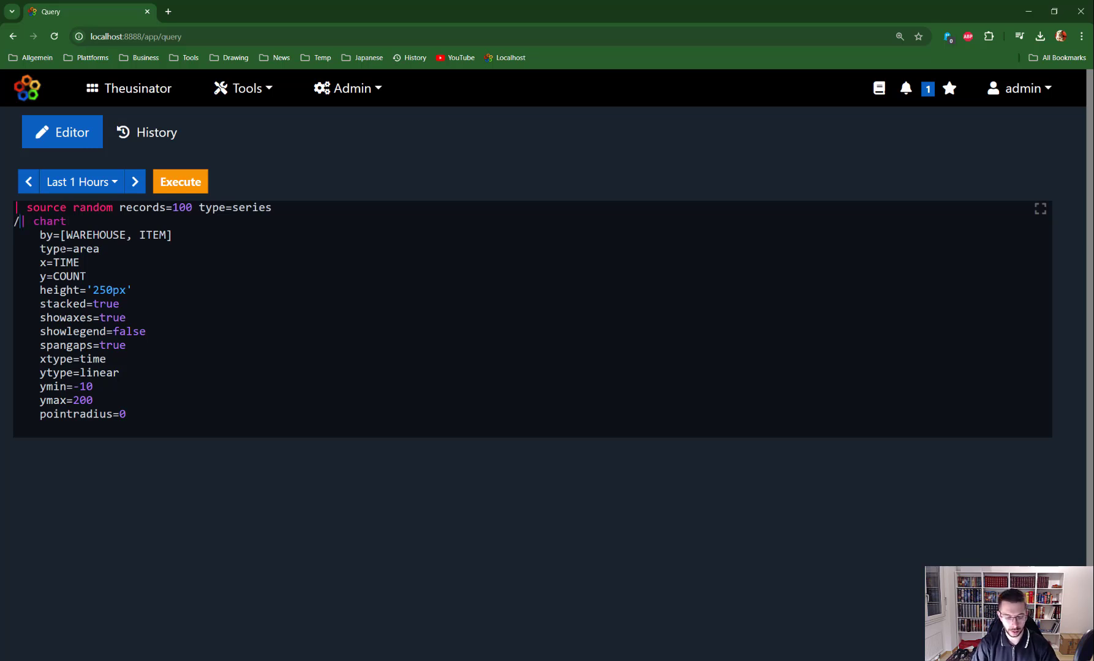
{"action": "type", "text": "*"}
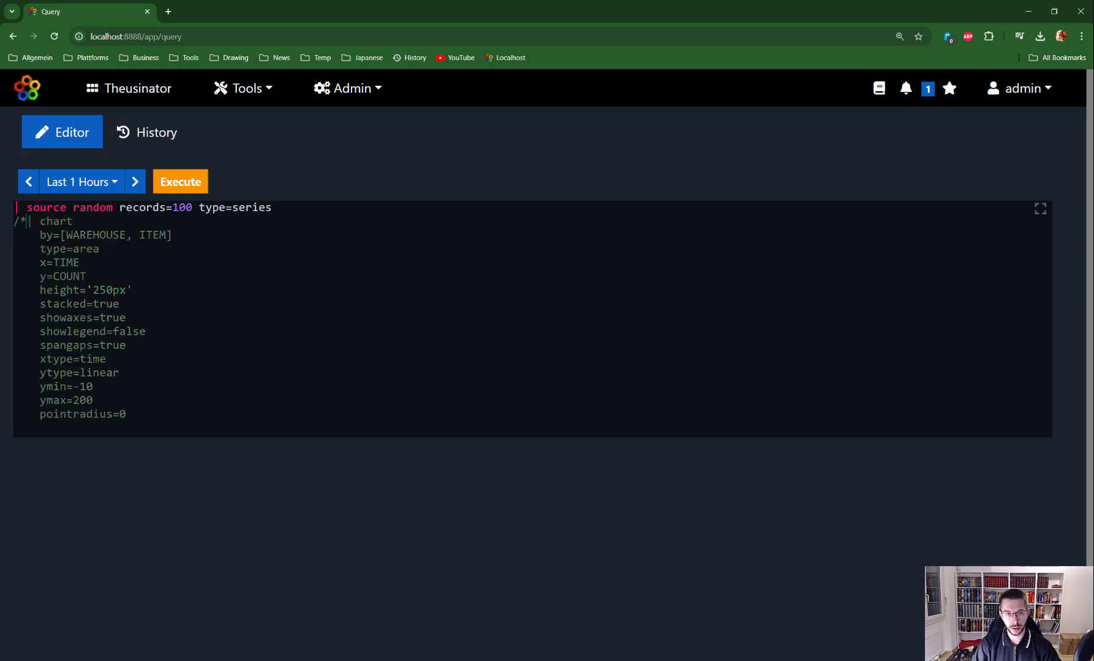
{"action": "left_click_drag", "start_coordinate": [272, 207], "coordinate": [119, 207]}
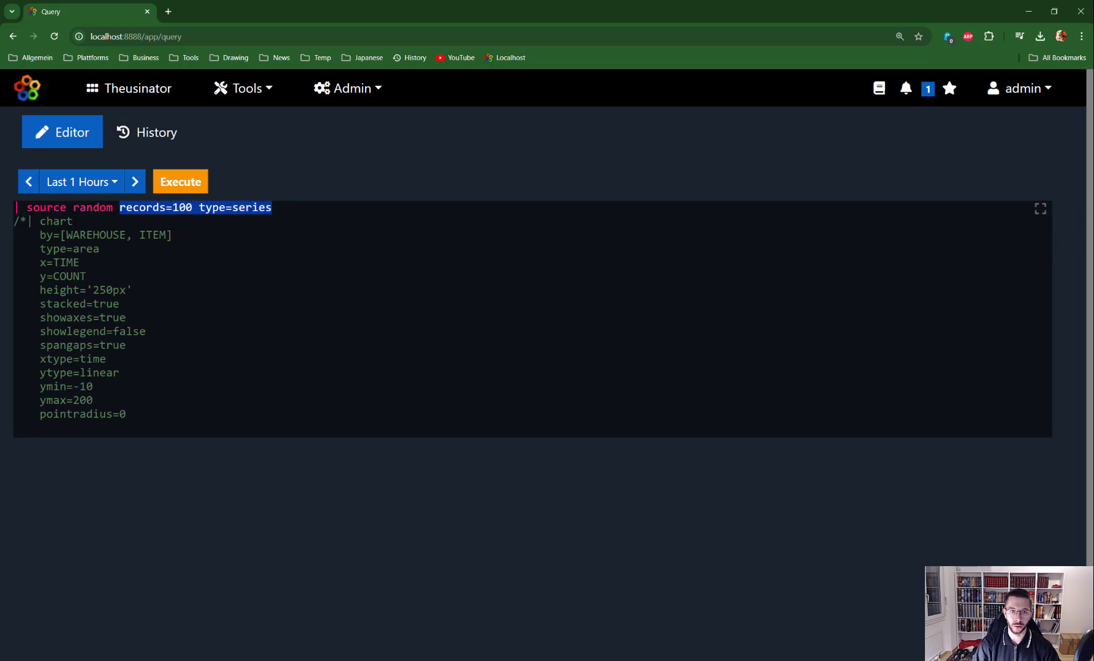
{"action": "key", "text": "Right"}
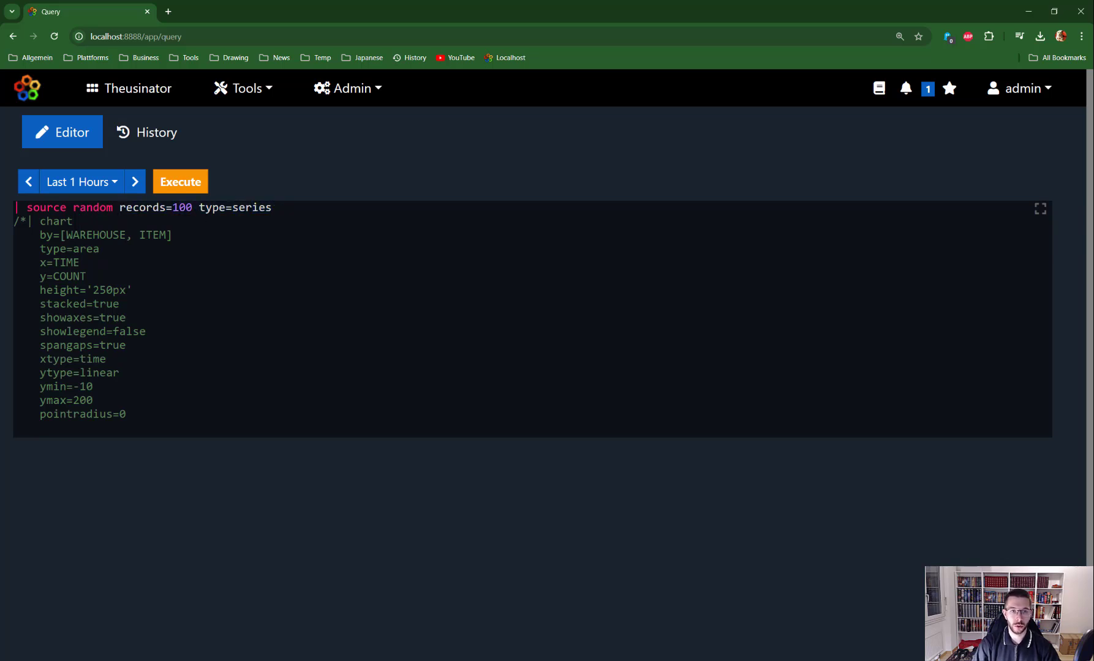
{"action": "left_click_drag", "start_coordinate": [272, 208], "coordinate": [205, 208]}
{"action": "left_click", "coordinate": [273, 207]}
Run the source alone to list the 600 random series records as a table
{"action": "key", "text": "ctrl+Return"}
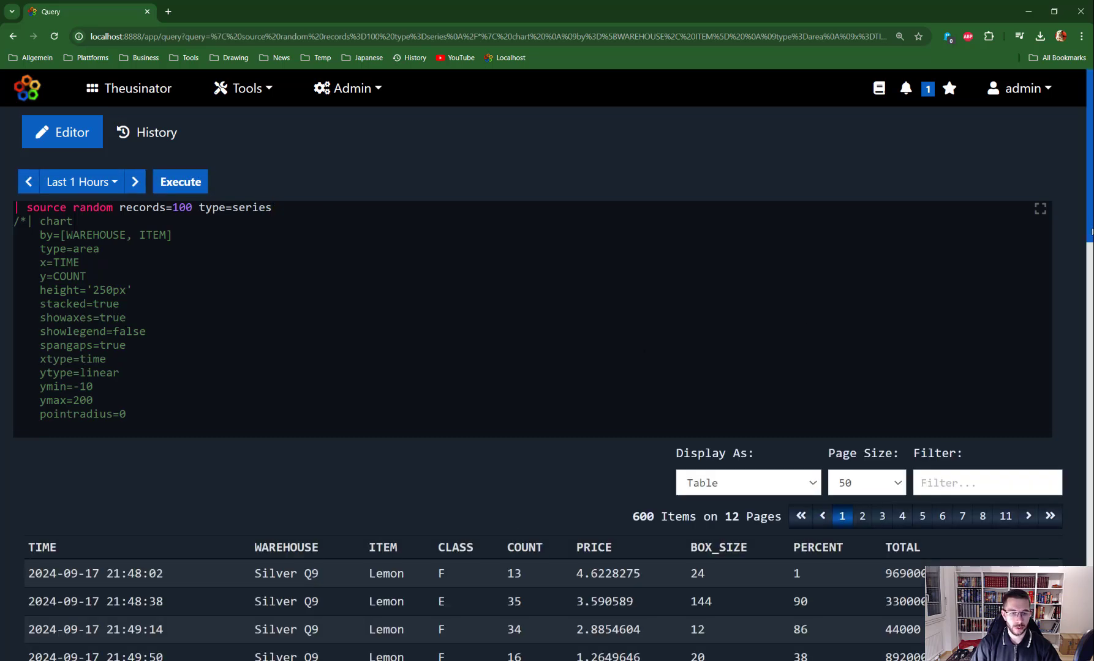
{"action": "scroll", "coordinate": [1092, 231], "scroll_direction": "down", "scroll_amount": 3}
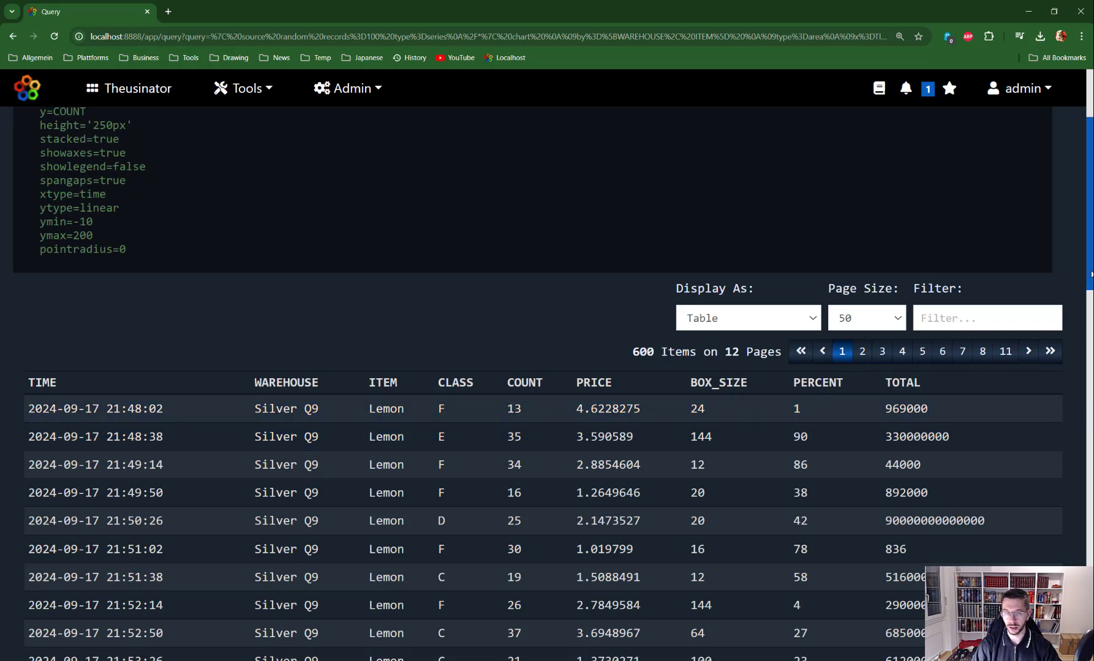
{"action": "scroll", "coordinate": [551, 367], "scroll_direction": "up", "scroll_amount": 3}
Move the comment to the height line so by=[WAREHOUSE, ITEM], type=area, y=COUNT run as a chart
{"action": "left_click", "coordinate": [27, 222]}
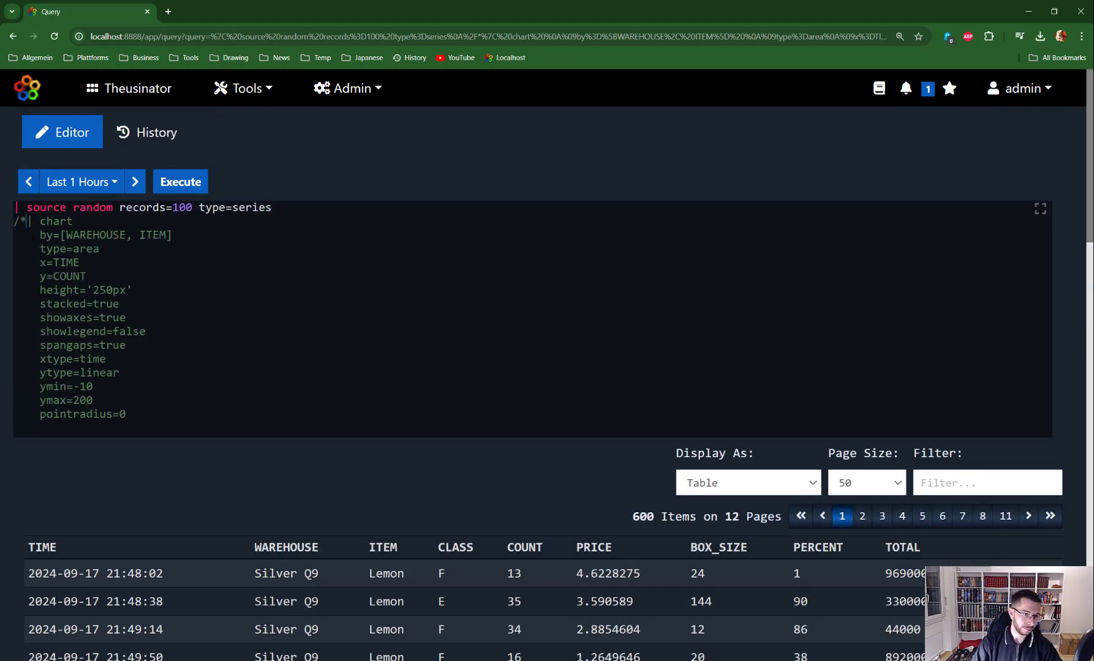
{"action": "key", "text": "BackSpace"}
{"action": "key", "text": "BackSpace"}
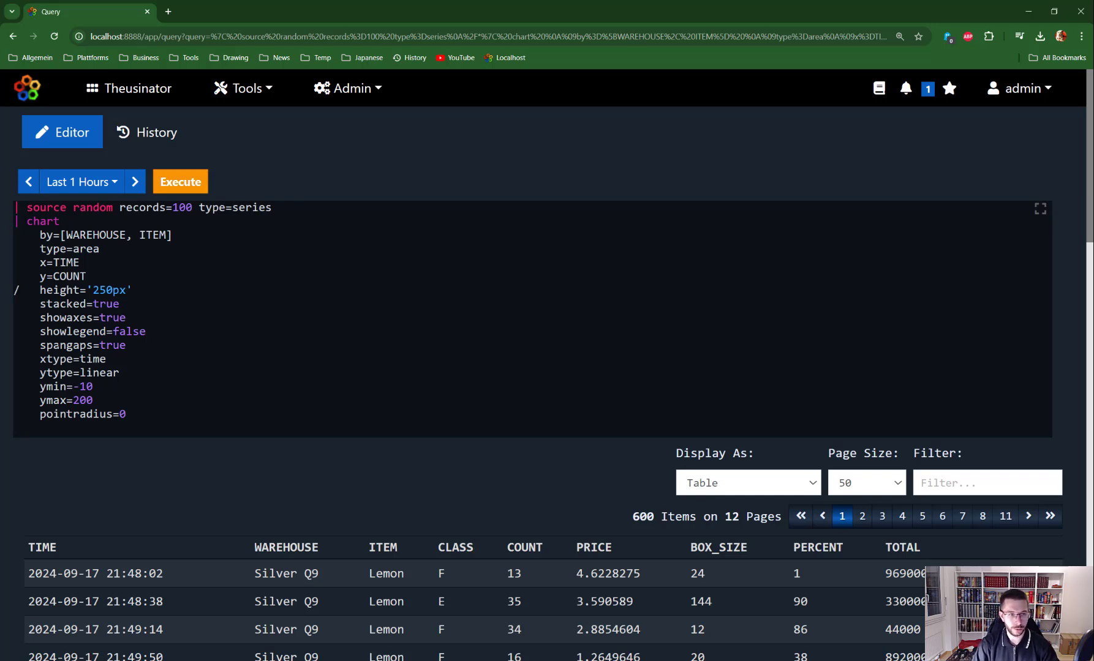
{"action": "type", "text": "*"}
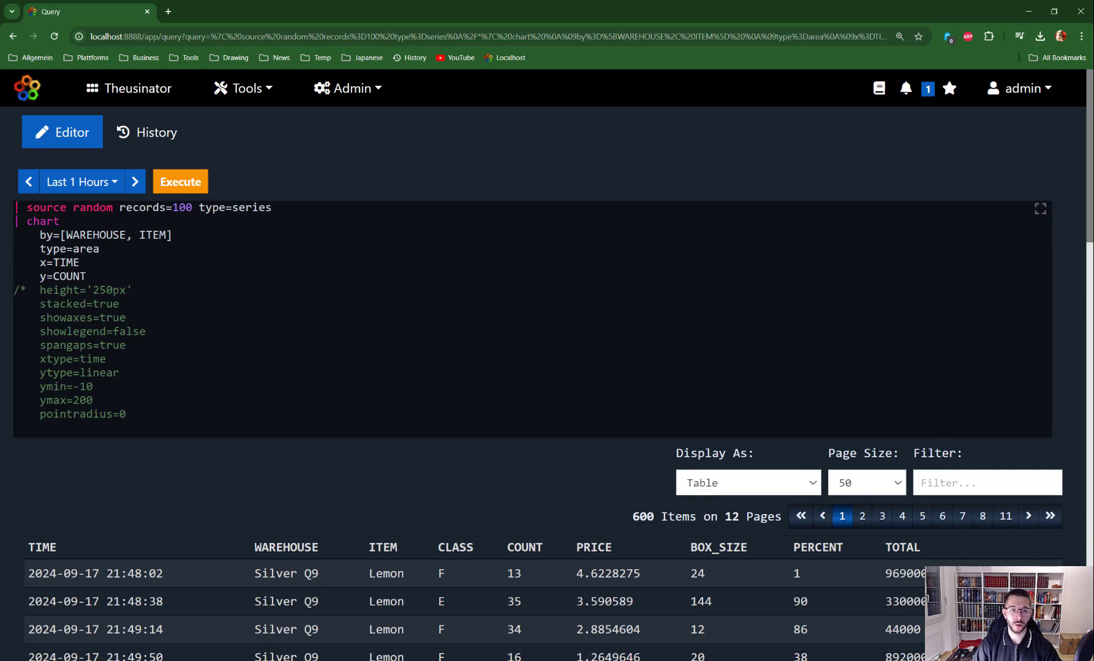
{"action": "double_click", "coordinate": [98, 235]}
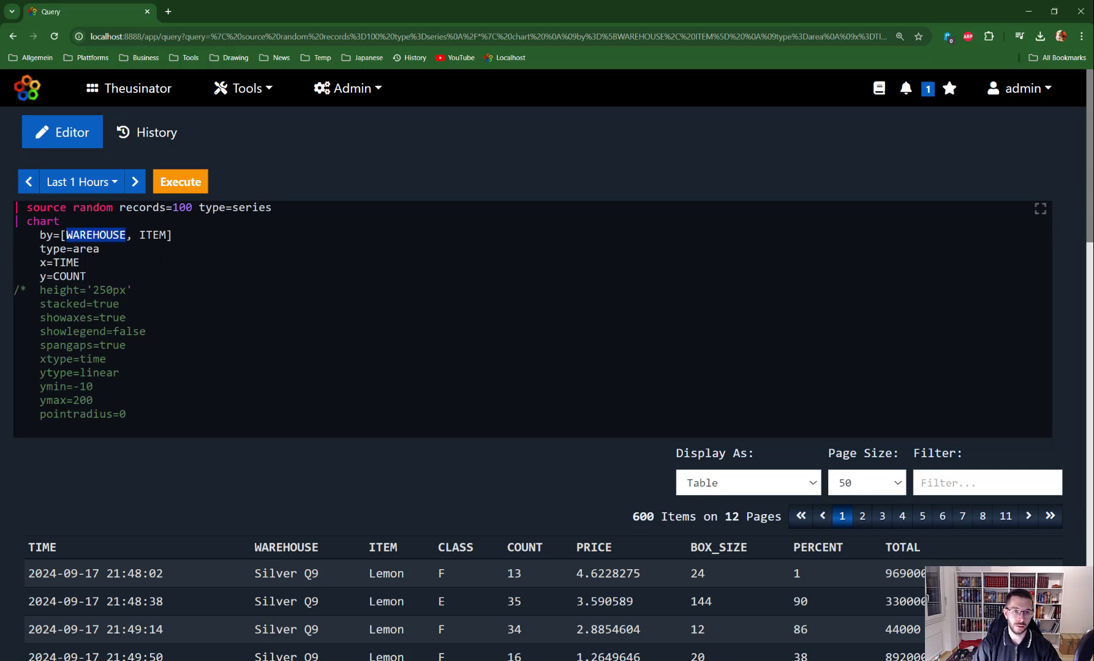
{"action": "double_click", "coordinate": [152, 235]}
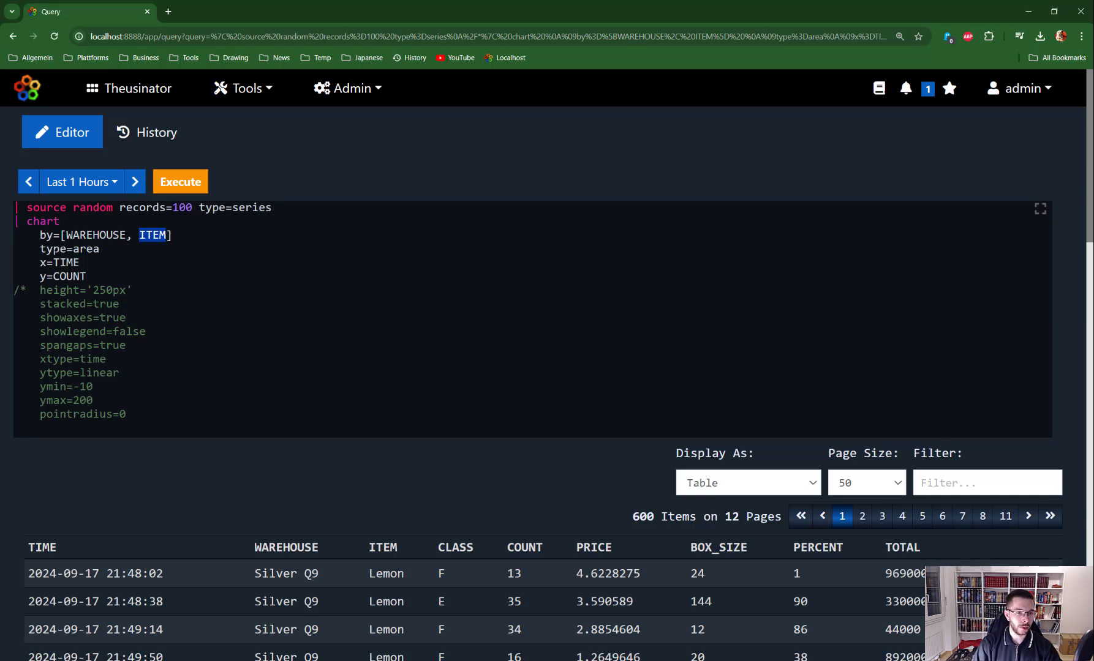
{"action": "left_click_drag", "start_coordinate": [41, 248], "coordinate": [86, 262]}
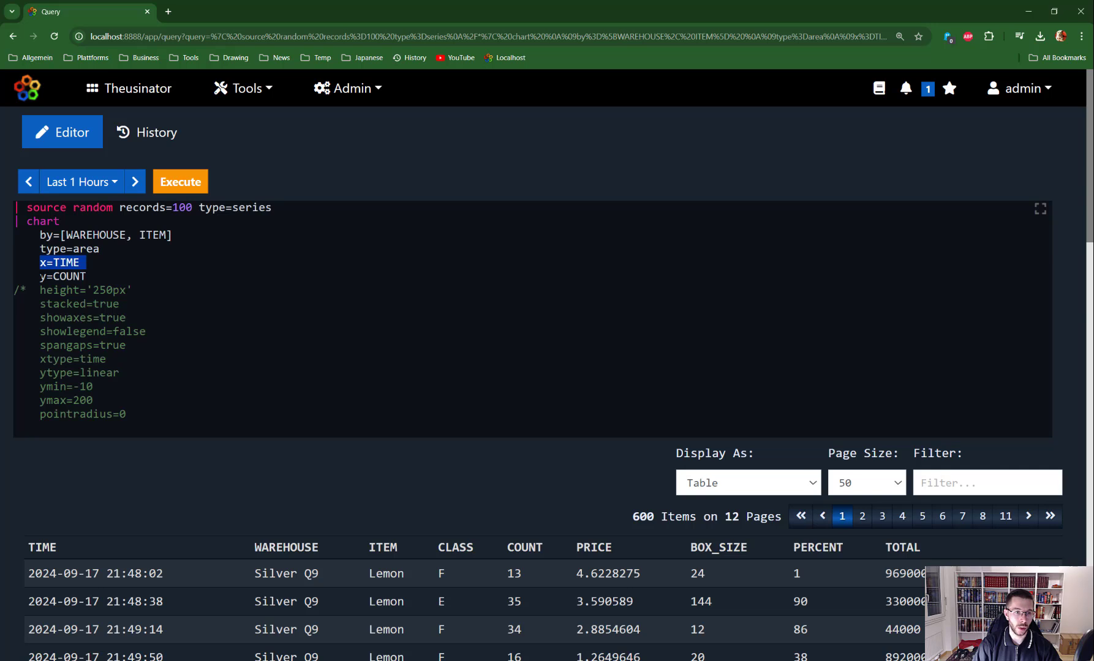
{"action": "left_click_drag", "start_coordinate": [40, 276], "coordinate": [92, 276]}
{"action": "left_click", "coordinate": [92, 277]}
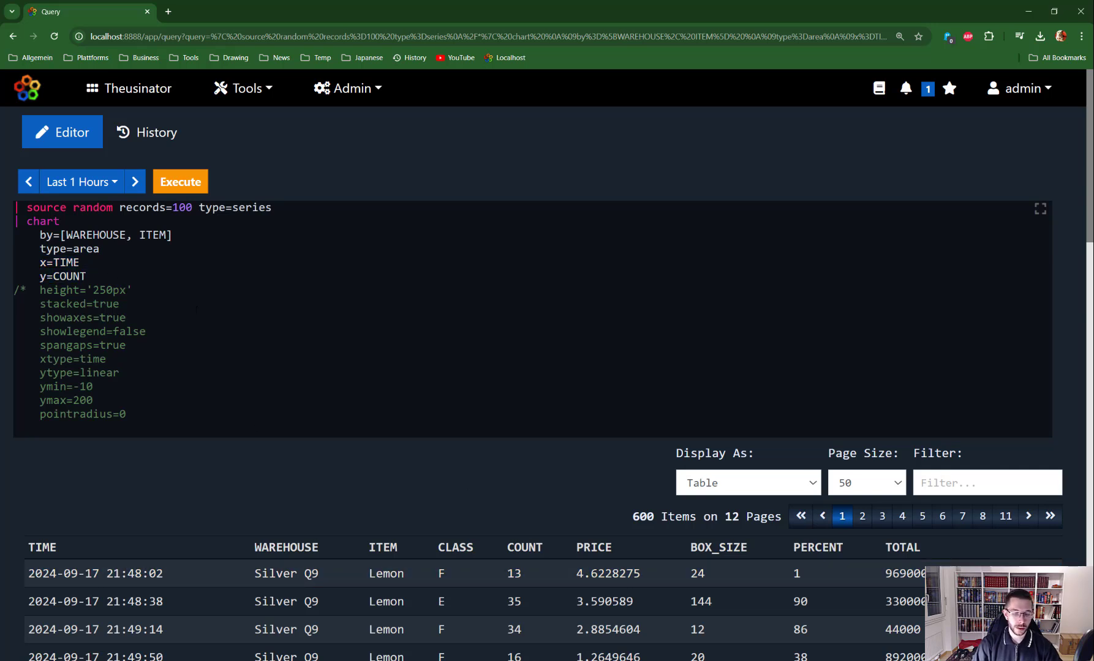
{"action": "key", "text": "ctrl+Return"}
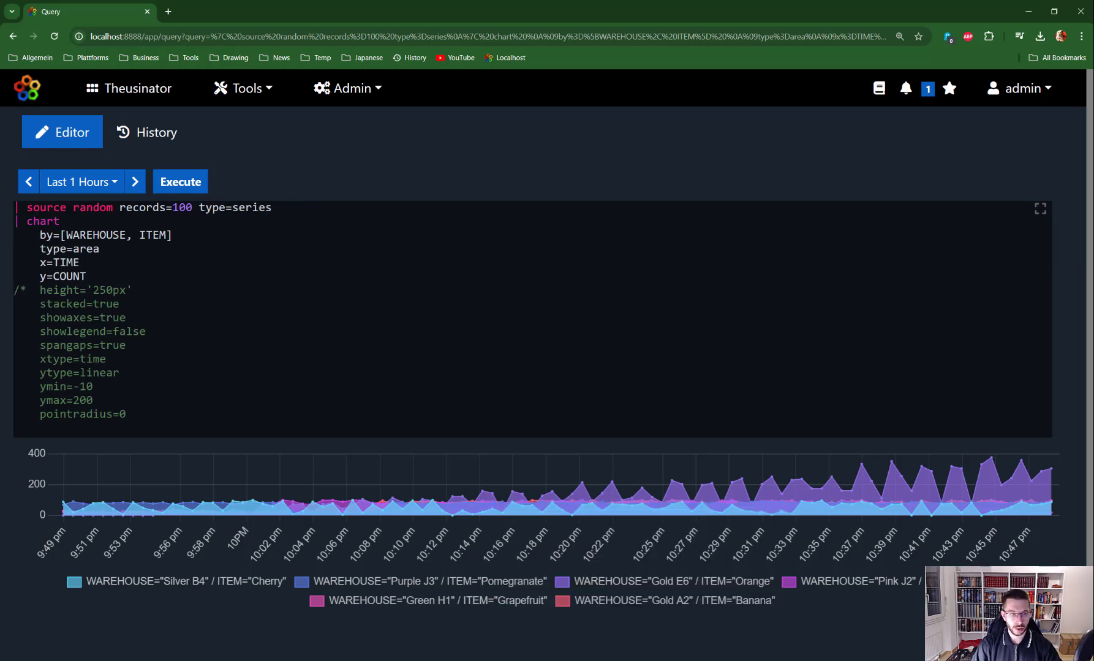
Change the grouping to by=[ITEM] and rerun the area chart
{"action": "left_click_drag", "start_coordinate": [165, 235], "coordinate": [72, 235]}
{"action": "left_click", "coordinate": [139, 235]}
{"action": "left_click", "coordinate": [72, 235]}
{"action": "key", "text": "BackSpace"}
{"action": "key", "text": "BackSpace"}
{"action": "key", "text": "ctrl+Return"}
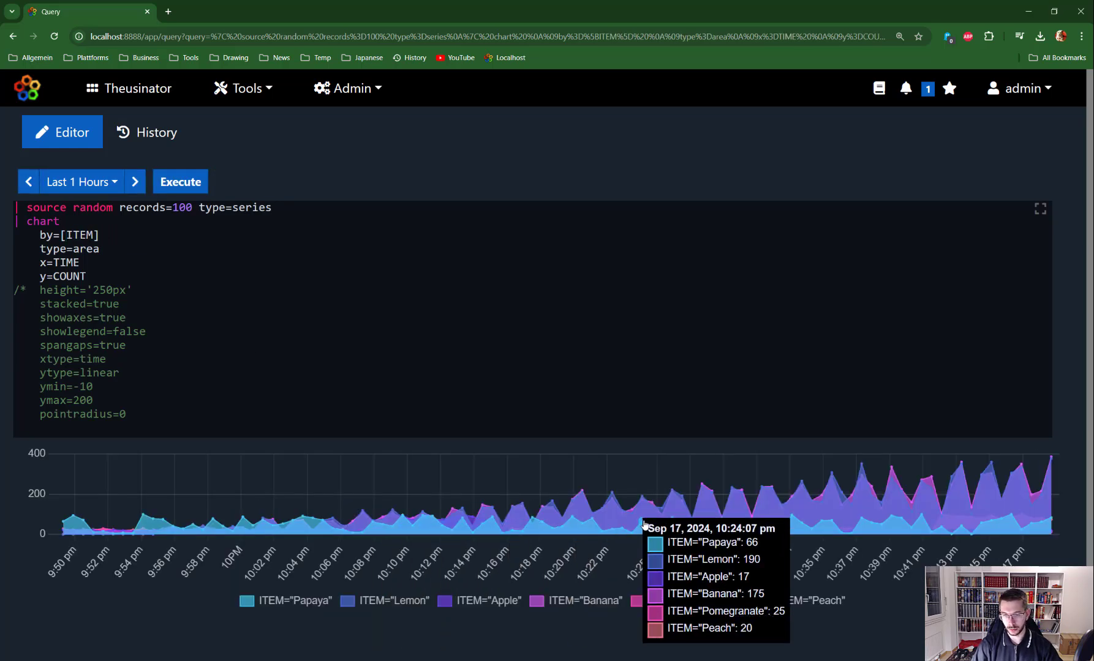
Replace ITEM with BOX_SIZE in the grouping and rerun the chart
{"action": "double_click", "coordinate": [94, 234]}
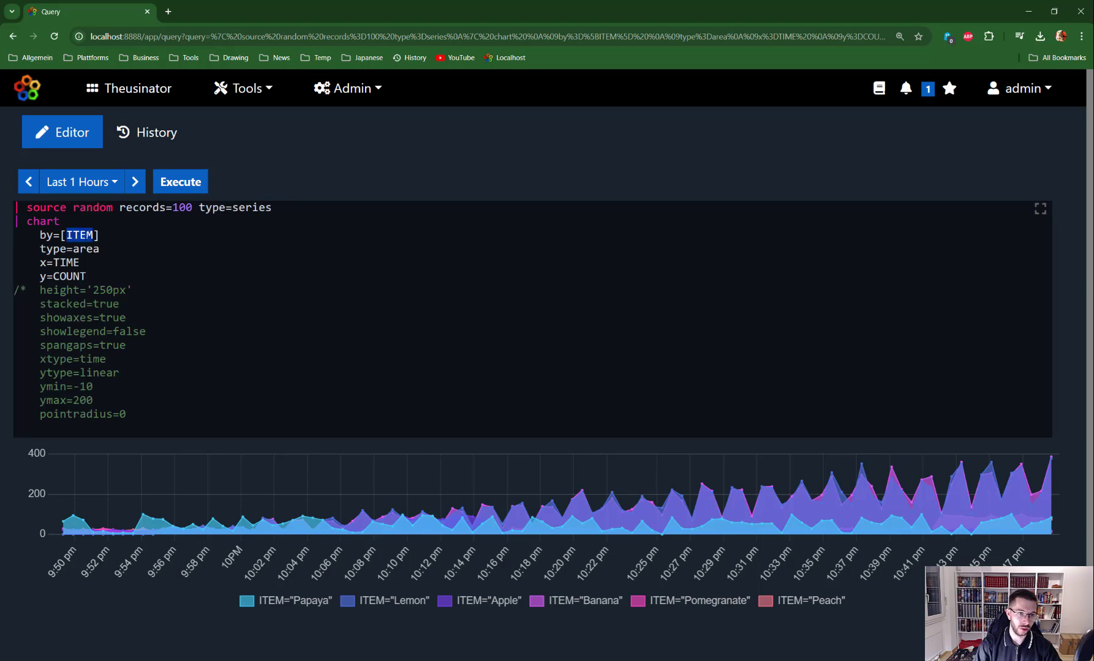
{"action": "type", "text": "BOX_"}
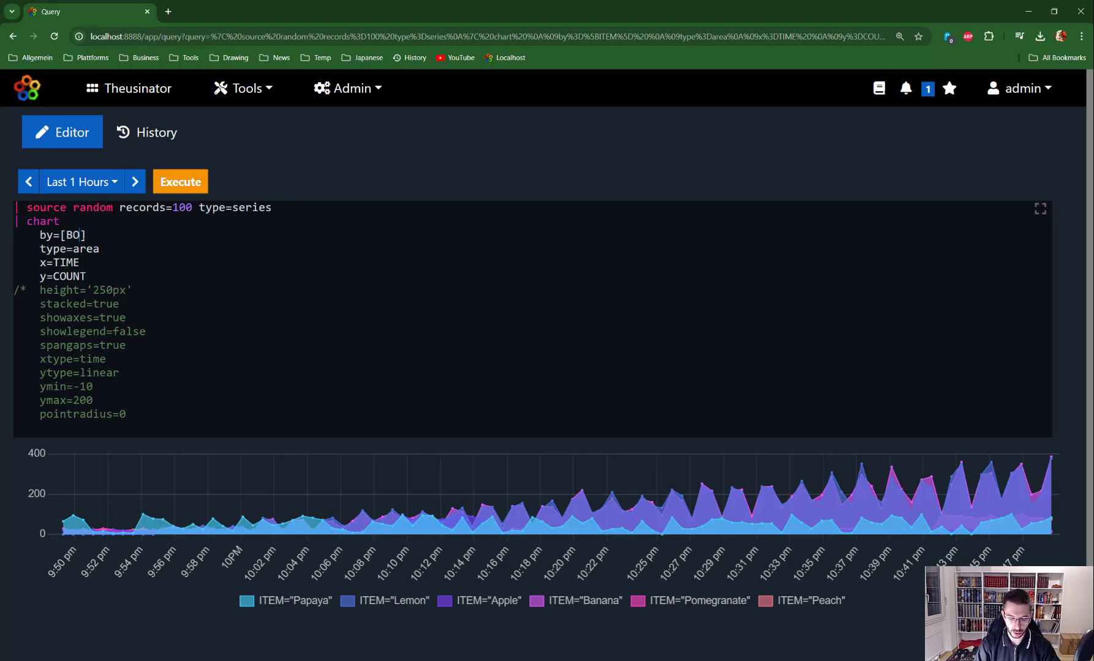
{"action": "type", "text": "SIZE"}
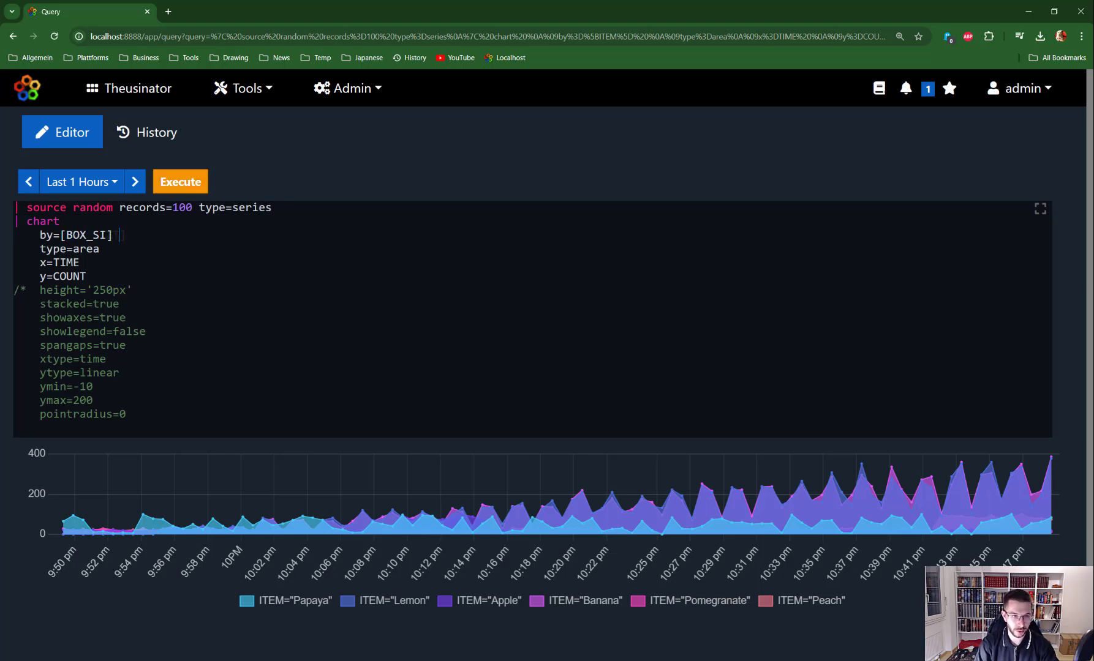
{"action": "key", "text": "ctrl+Return"}
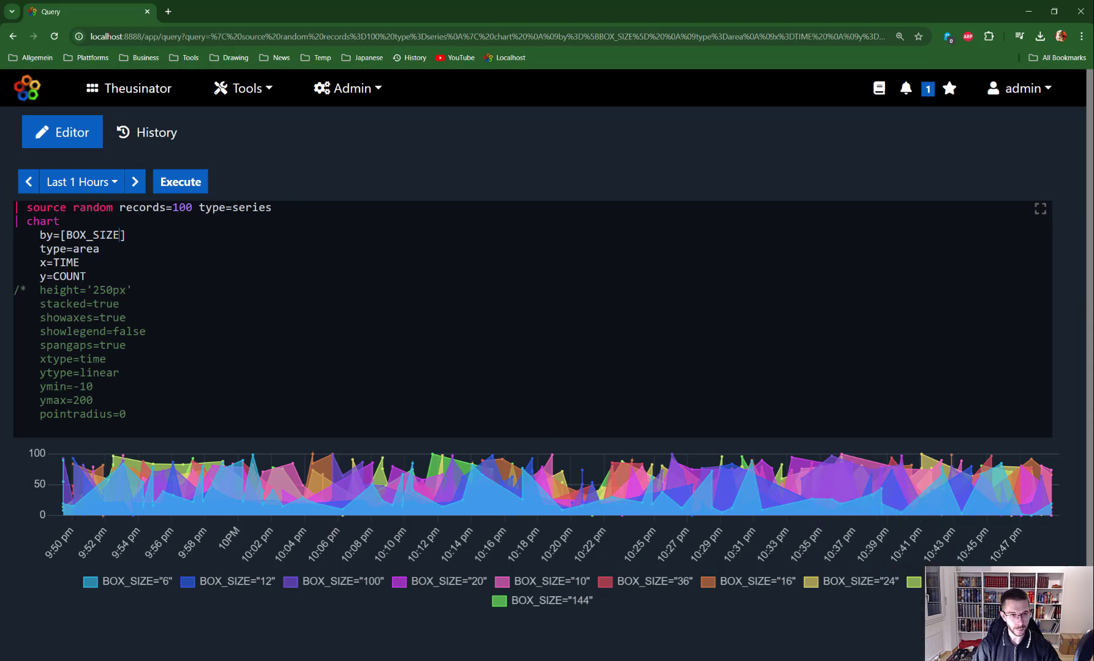
Restore by=[WAREHOUSE, ITEM], rerun the chart, and uncomment the options from height onward
{"action": "double_click", "coordinate": [93, 235]}
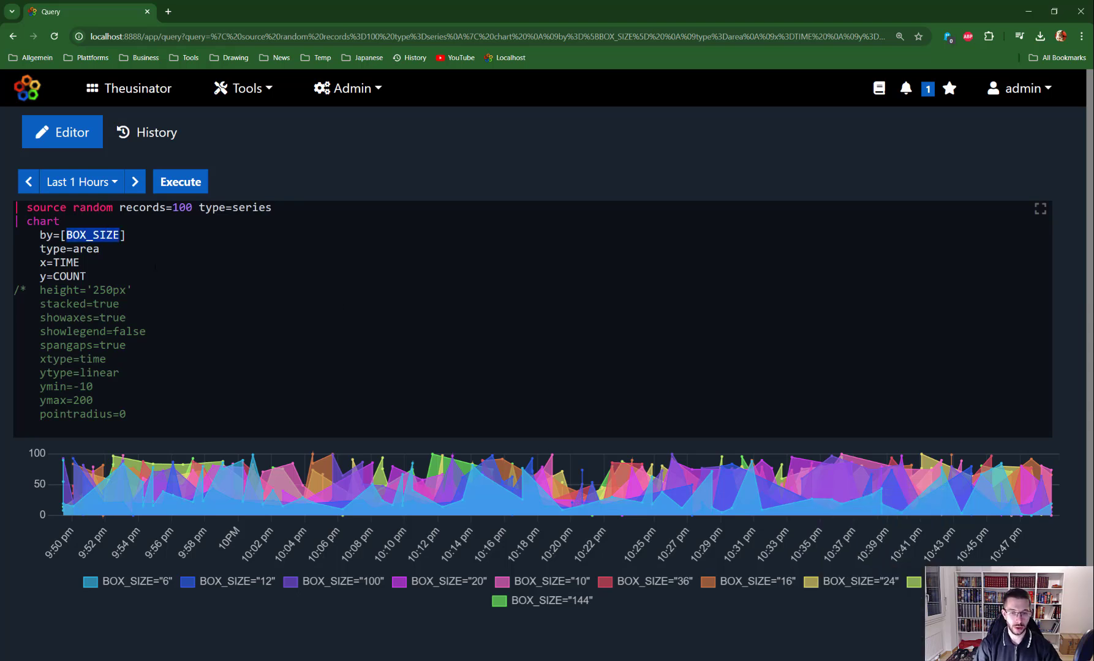
{"action": "key", "text": "BackSpace"}
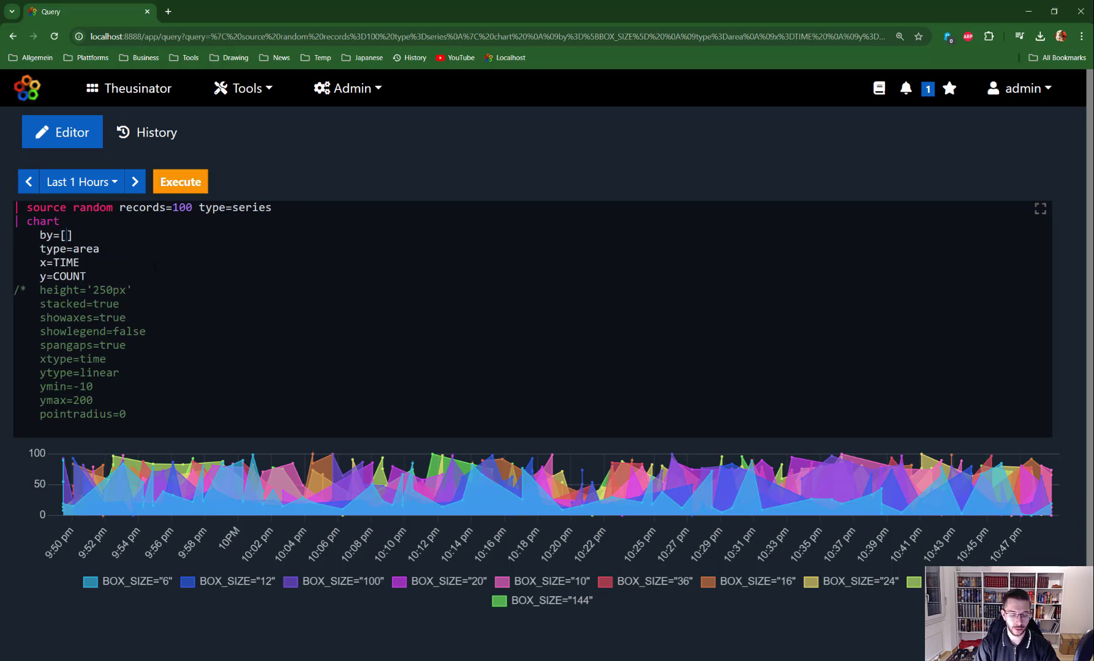
{"action": "key", "text": "ctrl+z"}
{"action": "key", "text": "ctrl+z"}
{"action": "key", "text": "ctrl+z"}
{"action": "key", "text": "ctrl+z"}
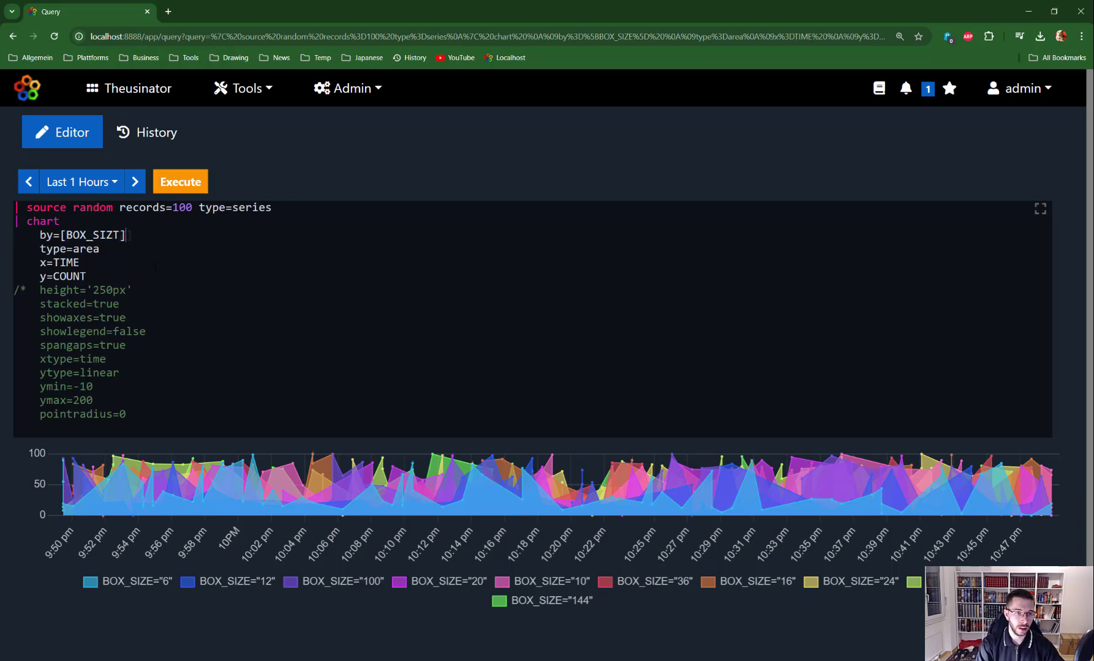
{"action": "key", "text": "ctrl+z"}
{"action": "key", "text": "ctrl+z"}
{"action": "key", "text": "ctrl+z"}
{"action": "key", "text": "ctrl+z"}
{"action": "key", "text": "ctrl+z"}
{"action": "key", "text": "ctrl+z"}
{"action": "key", "text": "ctrl+z"}
{"action": "key", "text": "ctrl+z"}
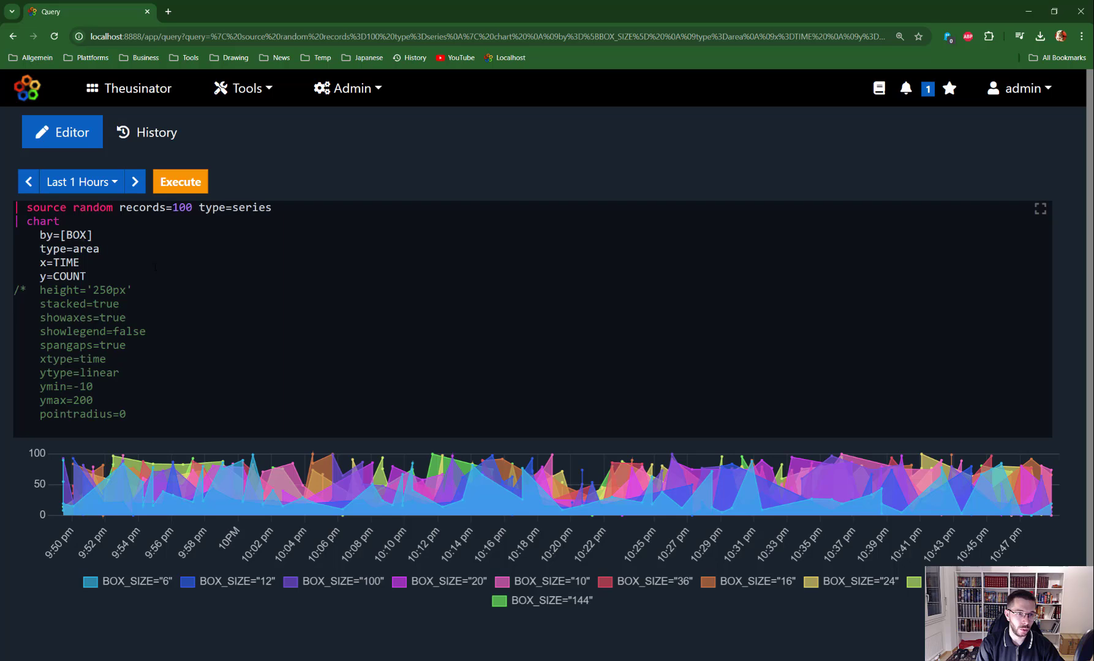
{"action": "key", "text": "ctrl+z"}
{"action": "key", "text": "ctrl+z"}
{"action": "key", "text": "ctrl+z"}
{"action": "key", "text": "ctrl+z"}
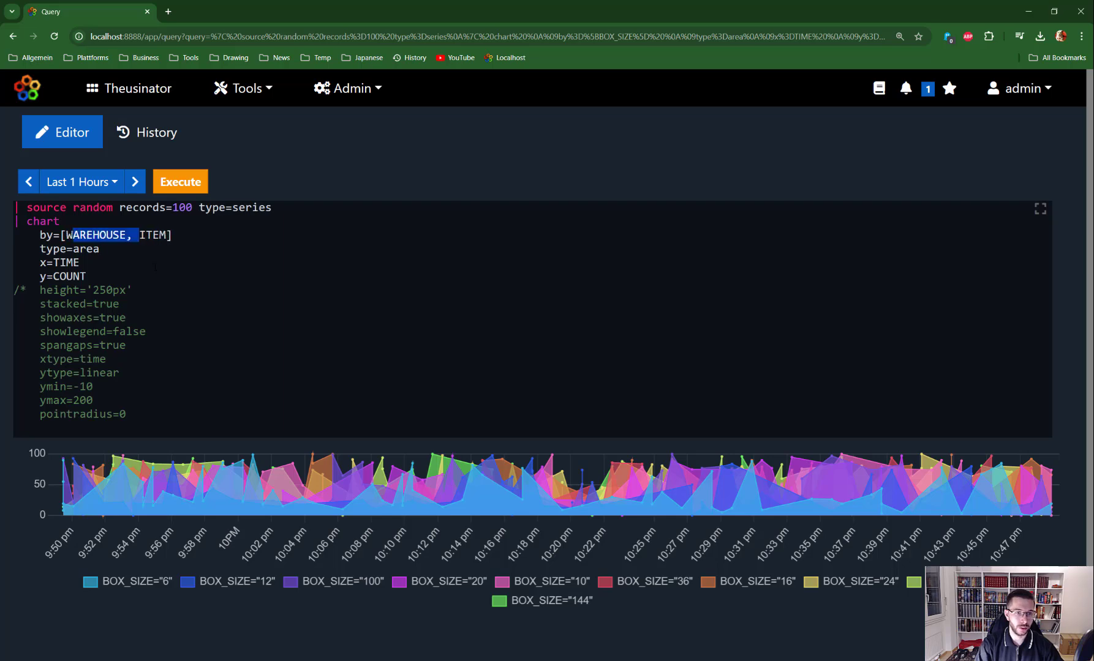
{"action": "key", "text": "ctrl+Return"}
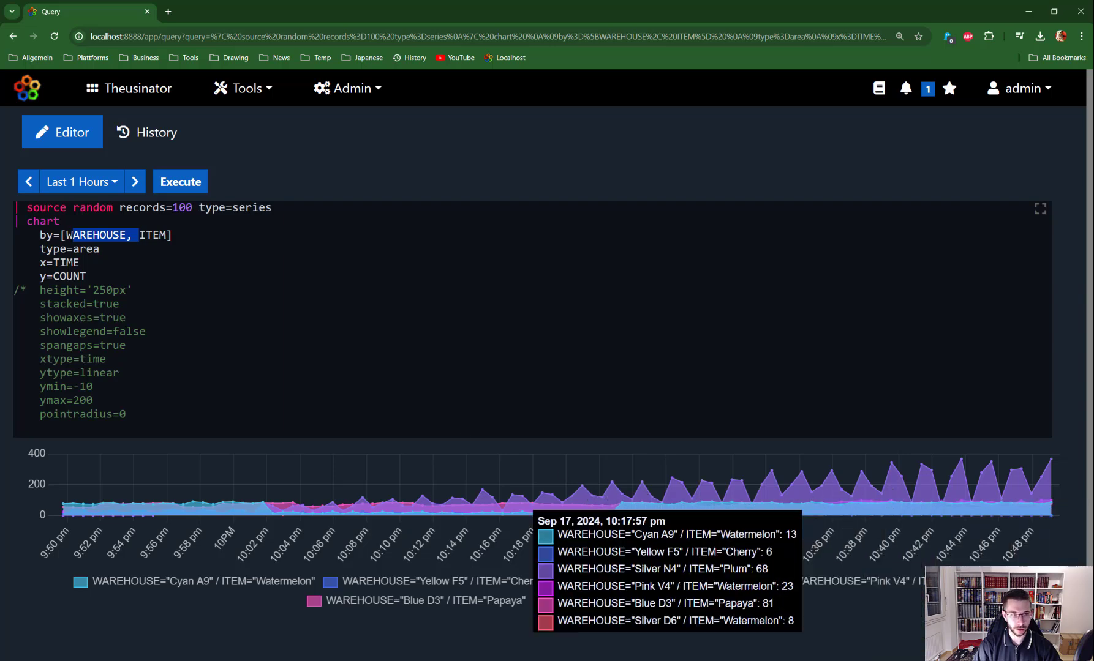
{"action": "left_click", "coordinate": [26, 290]}
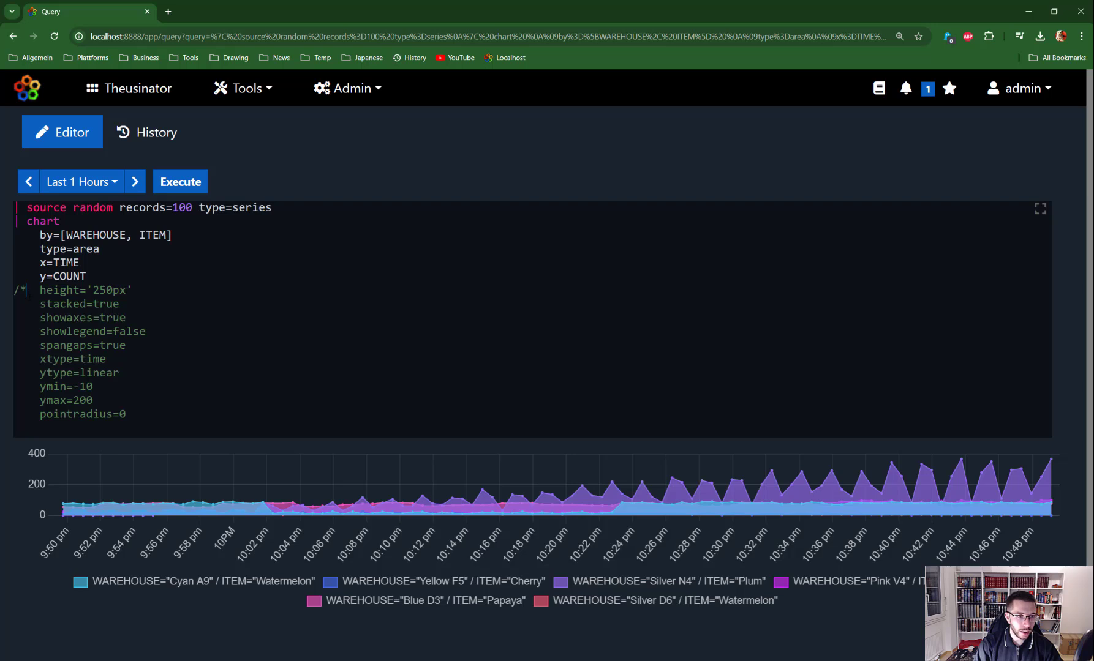
{"action": "key", "text": "BackSpace"}
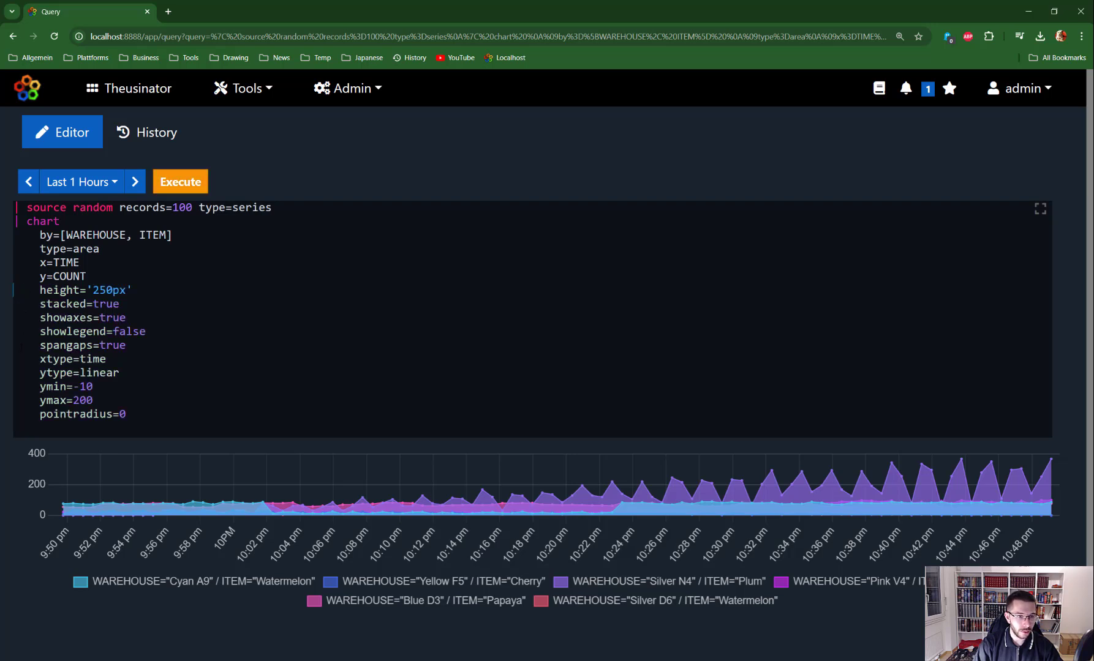
Comment out from spangaps onward and rerun as a 250px-tall stacked area chart without legend
{"action": "type", "text": "/*"}
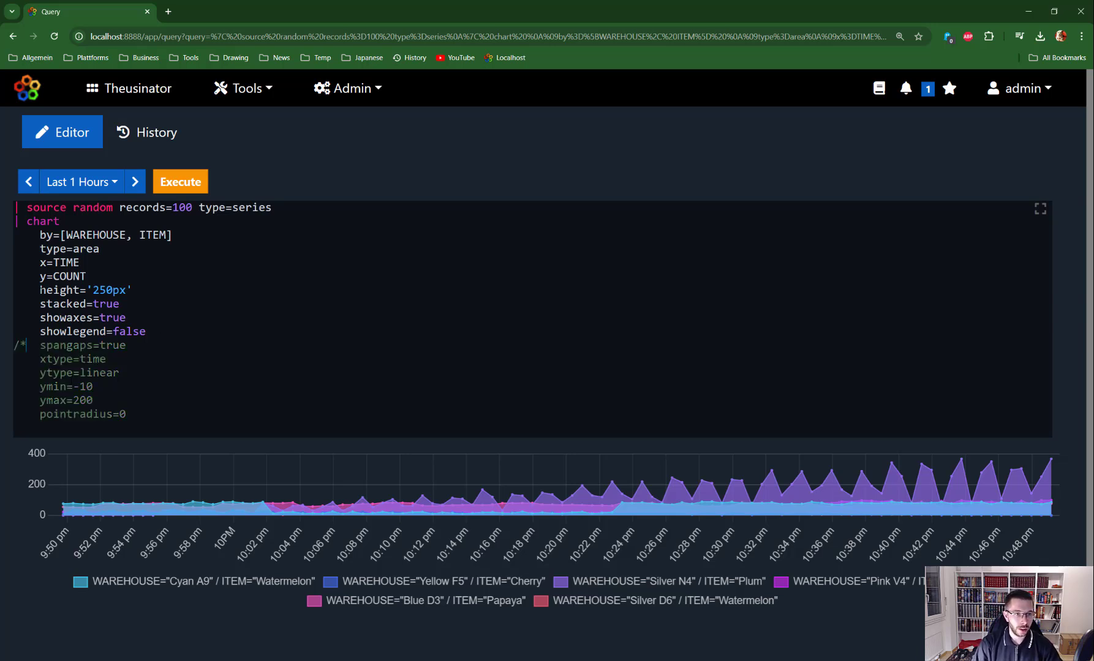
{"action": "left_click_drag", "start_coordinate": [41, 290], "coordinate": [87, 290]}
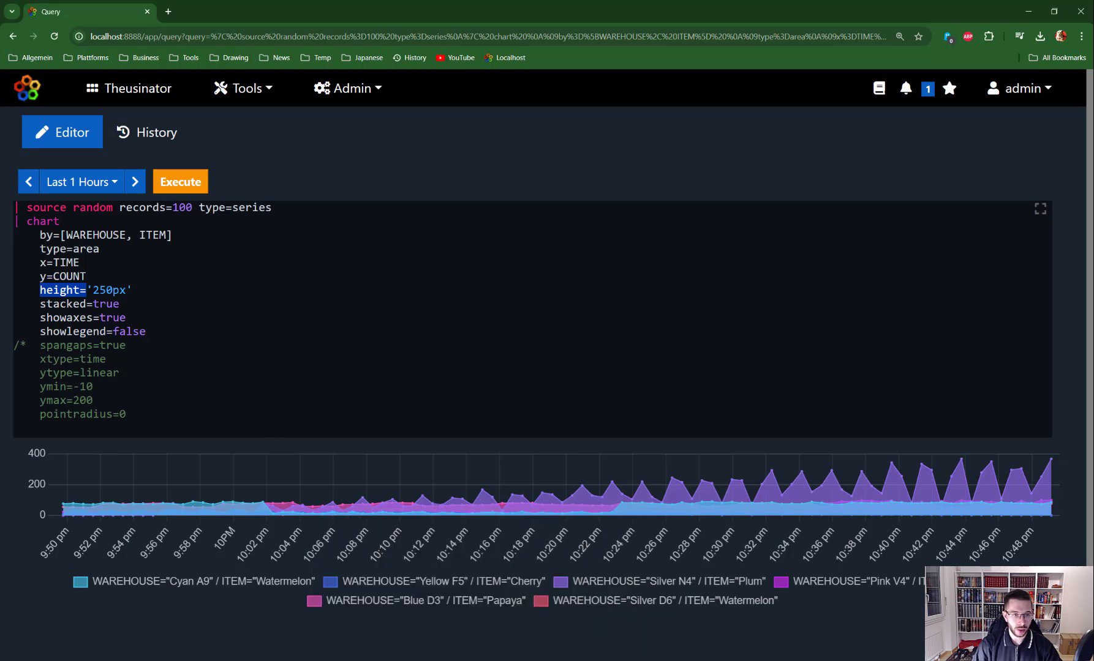
{"action": "left_click", "coordinate": [134, 292]}
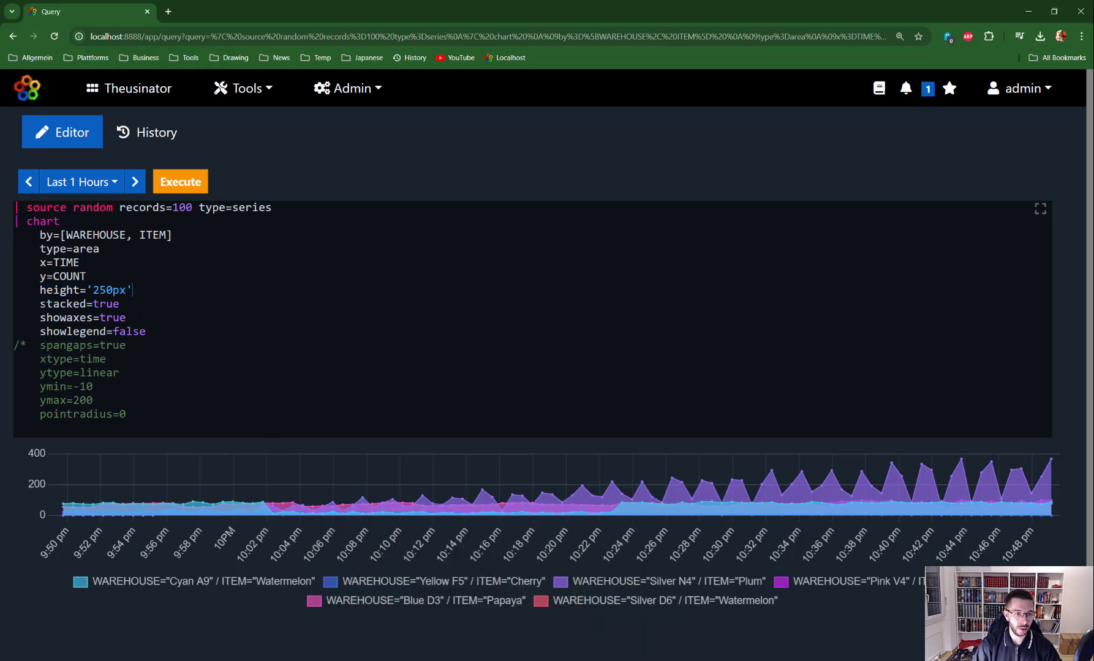
{"action": "left_click_drag", "start_coordinate": [40, 304], "coordinate": [120, 303]}
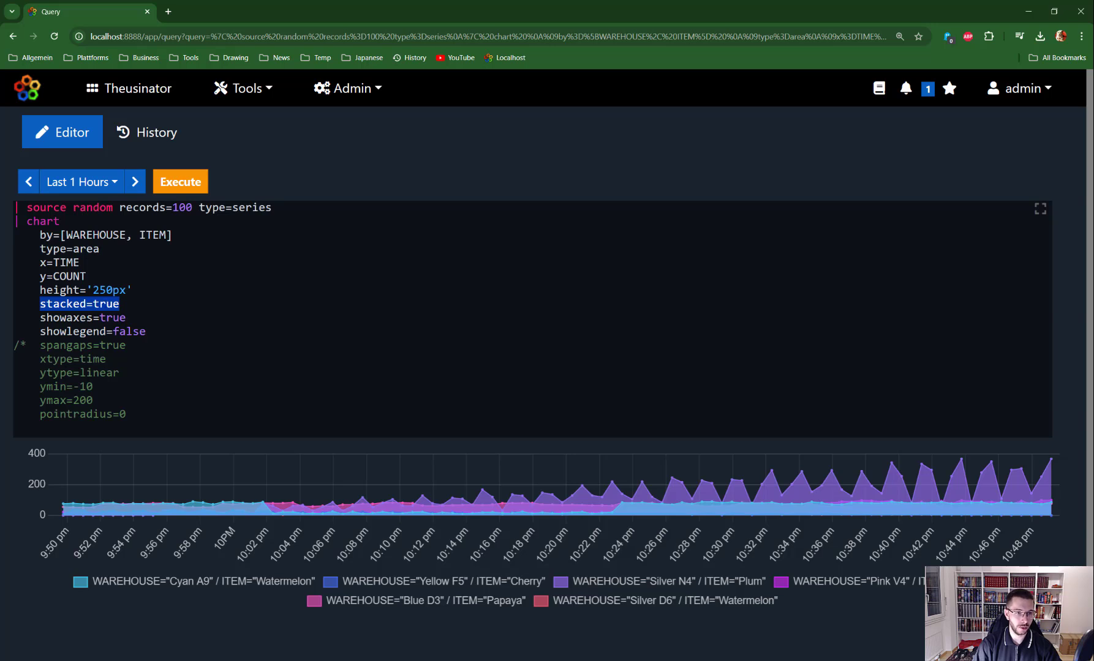
{"action": "double_click", "coordinate": [86, 249]}
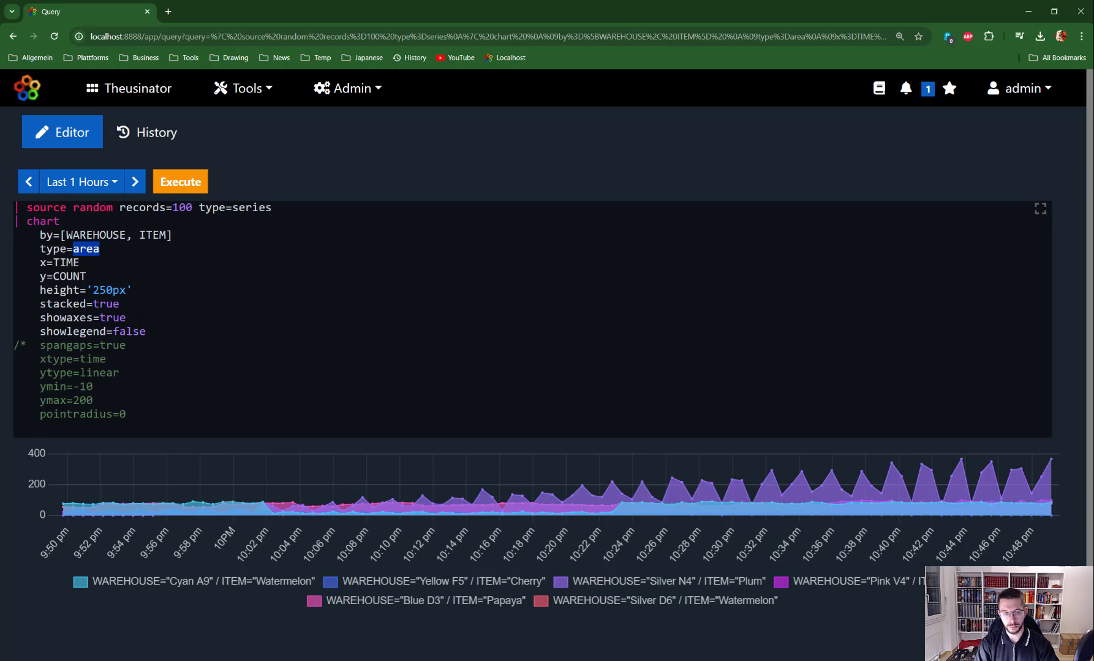
{"action": "left_click", "coordinate": [92, 276]}
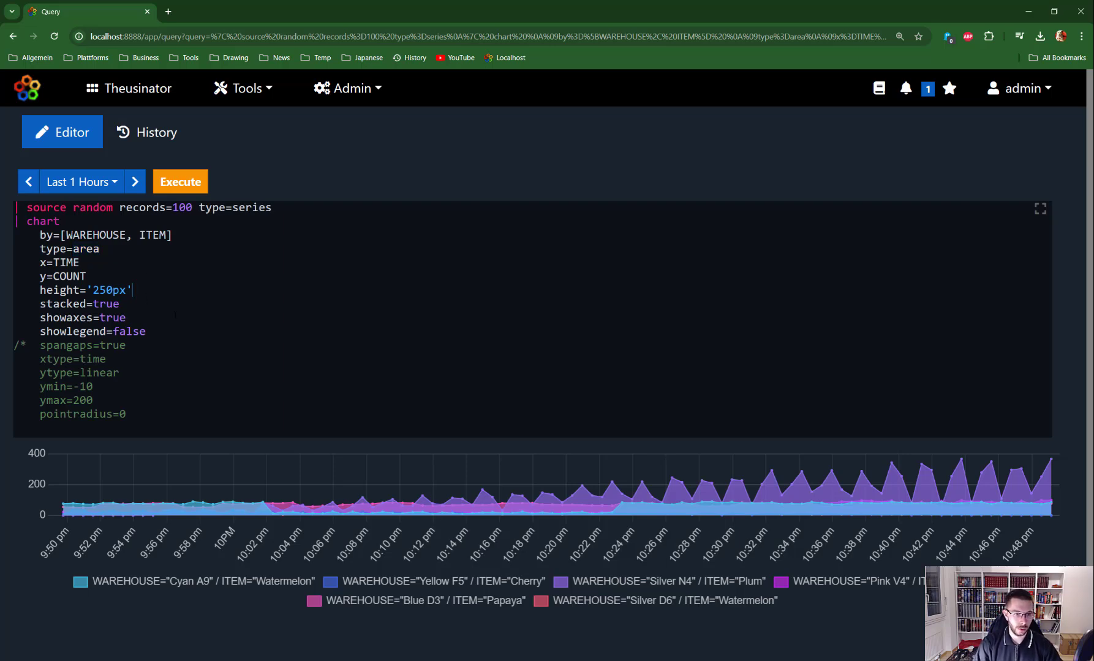
{"action": "key", "text": "ctrl+Return"}
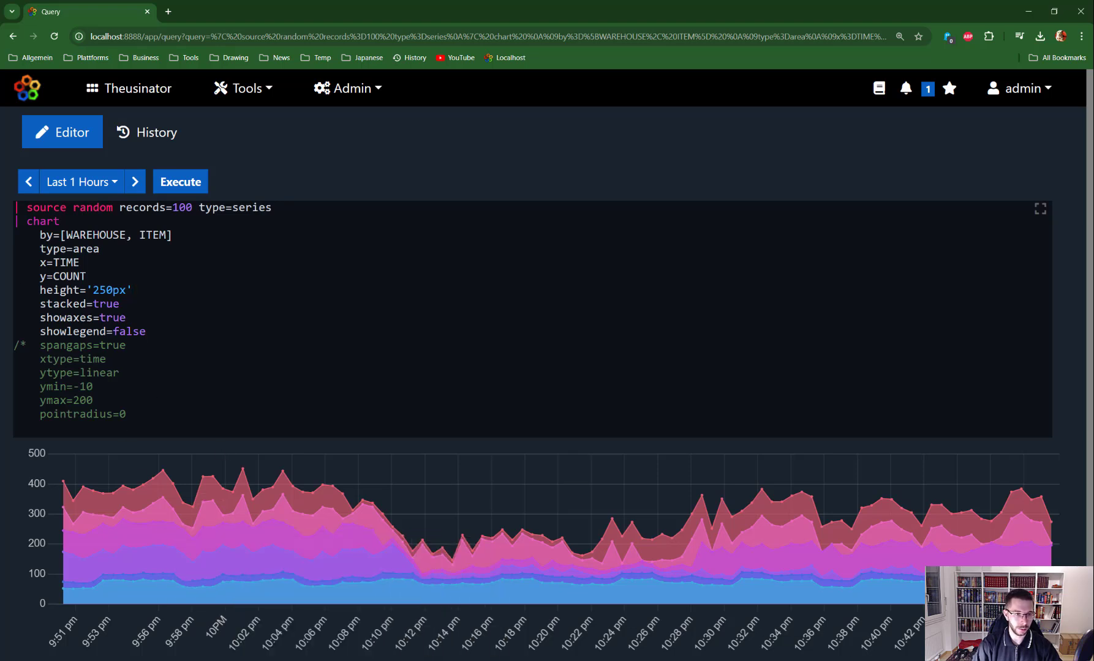
{"action": "scroll", "coordinate": [551, 361], "scroll_direction": "down", "scroll_amount": 1}
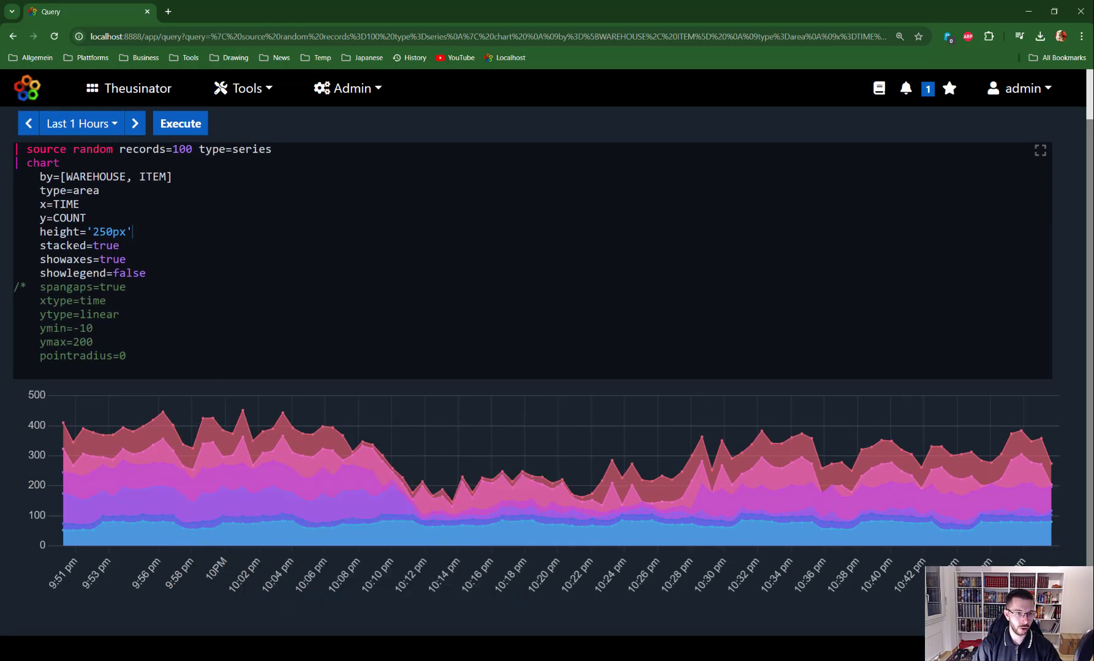
Set showaxes to false
{"action": "left_click_drag", "start_coordinate": [93, 246], "coordinate": [106, 246]}
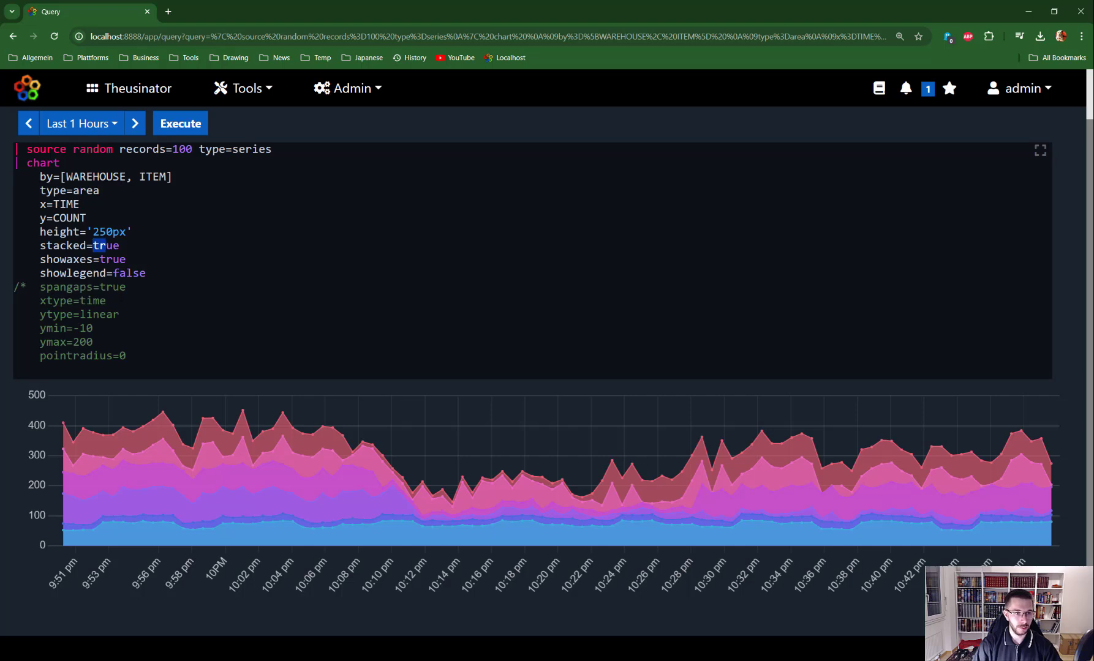
{"action": "double_click", "coordinate": [113, 259]}
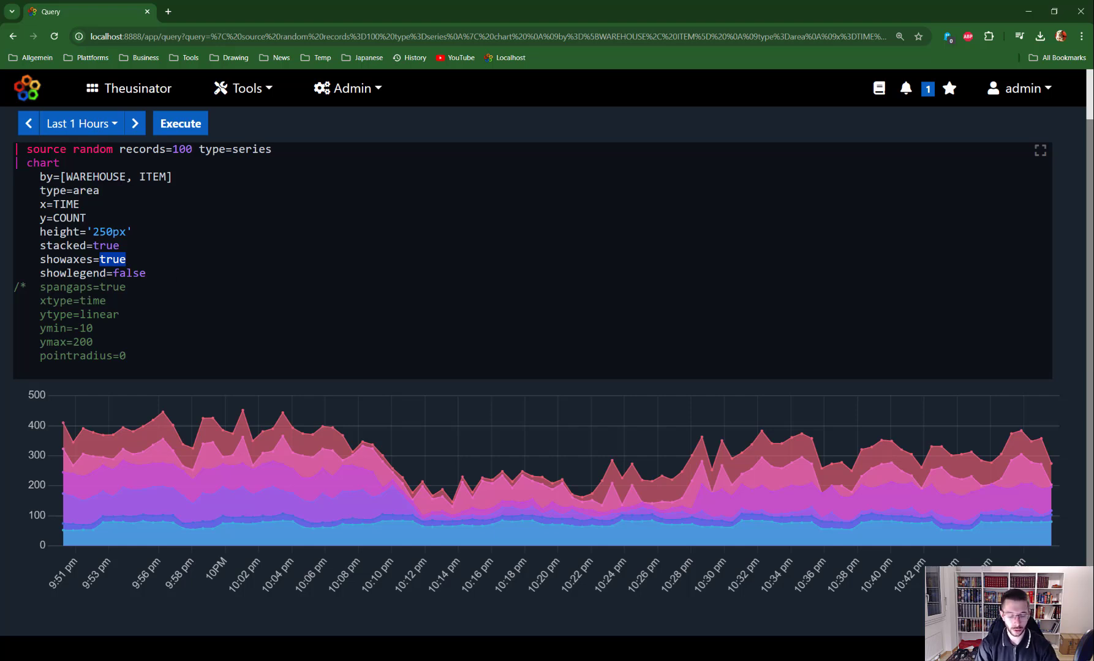
{"action": "type", "text": "fals"}
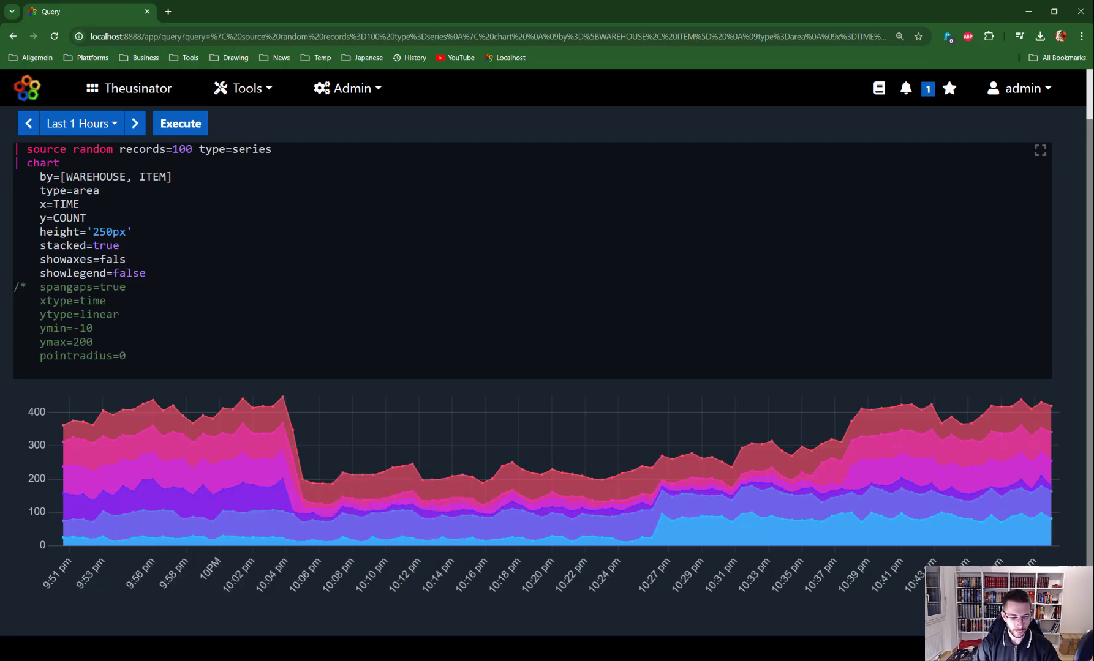
{"action": "type", "text": "e"}
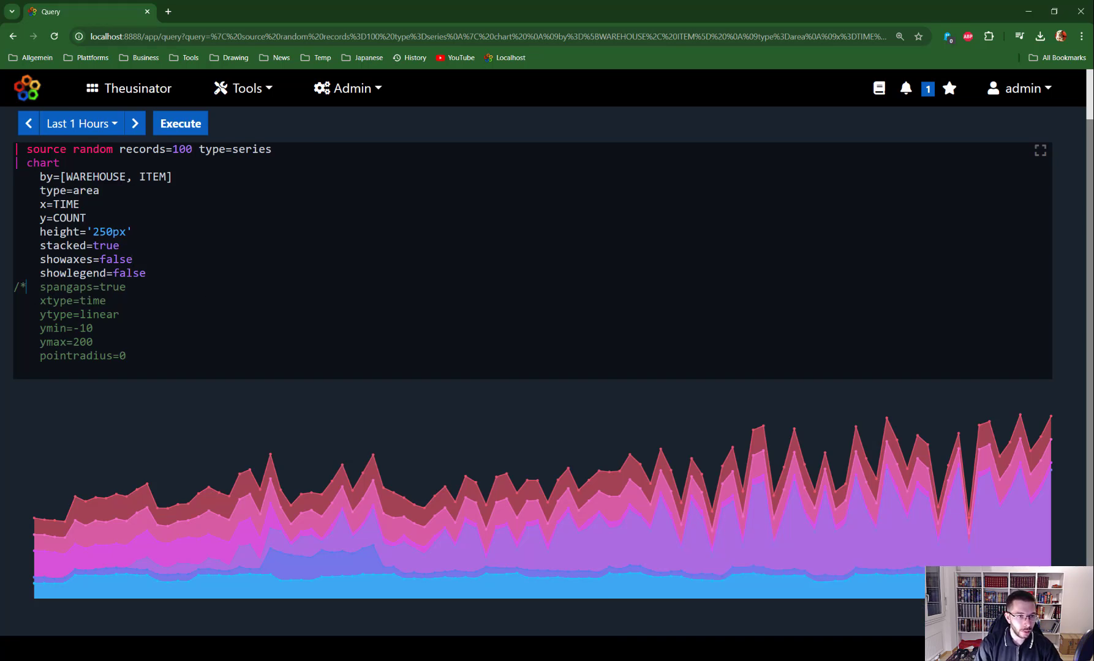
Uncomment the spangaps option, set it to false, and rerun the chart
{"action": "key", "text": "BackSpace"}
{"action": "key", "text": "BackSpace"}
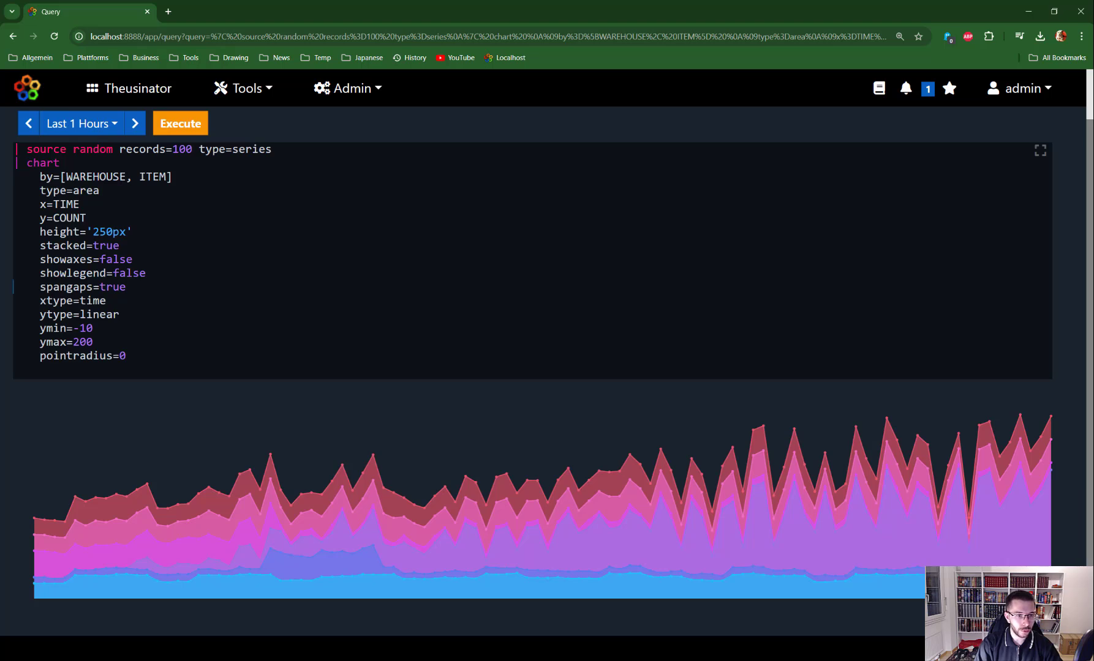
{"action": "key", "text": "shift+Right"}
{"action": "key", "text": "shift+Right"}
{"action": "key", "text": "shift+Right"}
{"action": "key", "text": "shift+Right"}
{"action": "key", "text": "shift+Right"}
{"action": "key", "text": "shift+Right"}
{"action": "key", "text": "shift+Right"}
{"action": "key", "text": "shift+Right"}
{"action": "key", "text": "shift+Right"}
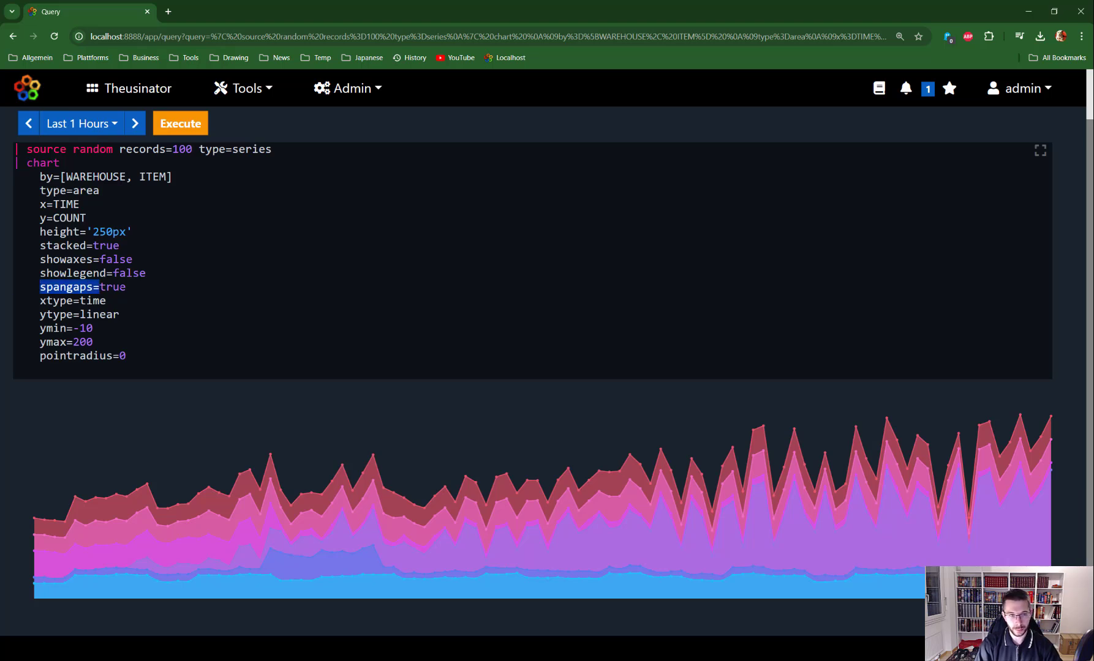
{"action": "key", "text": "Right"}
{"action": "key", "text": "shift+End"}
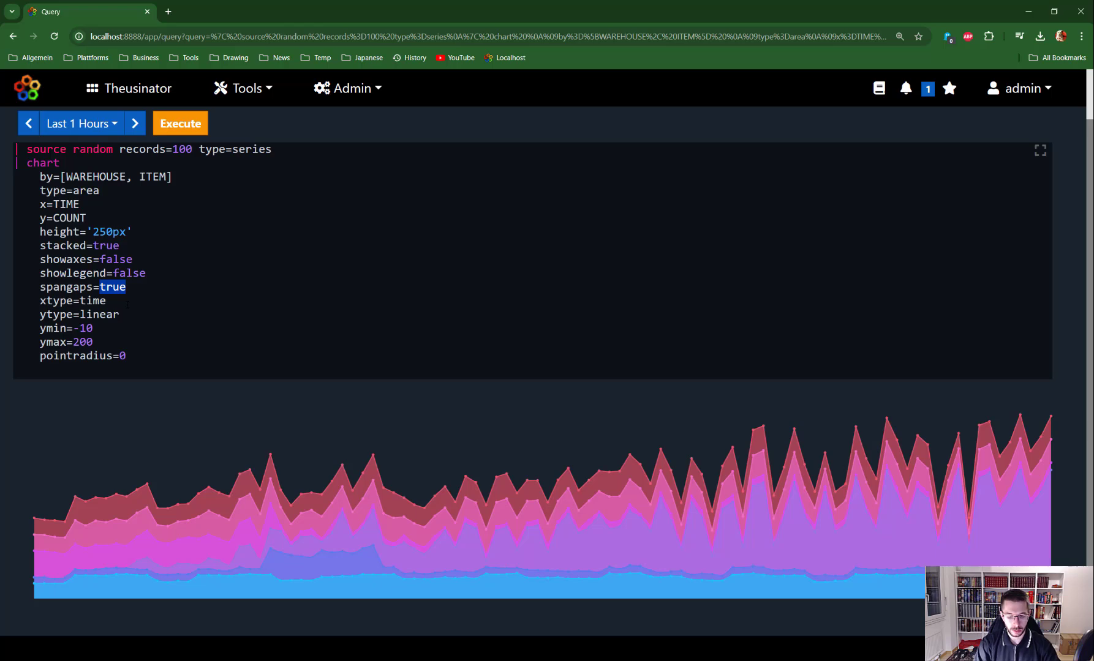
{"action": "type", "text": "false"}
{"action": "key", "text": "ctrl+Return"}
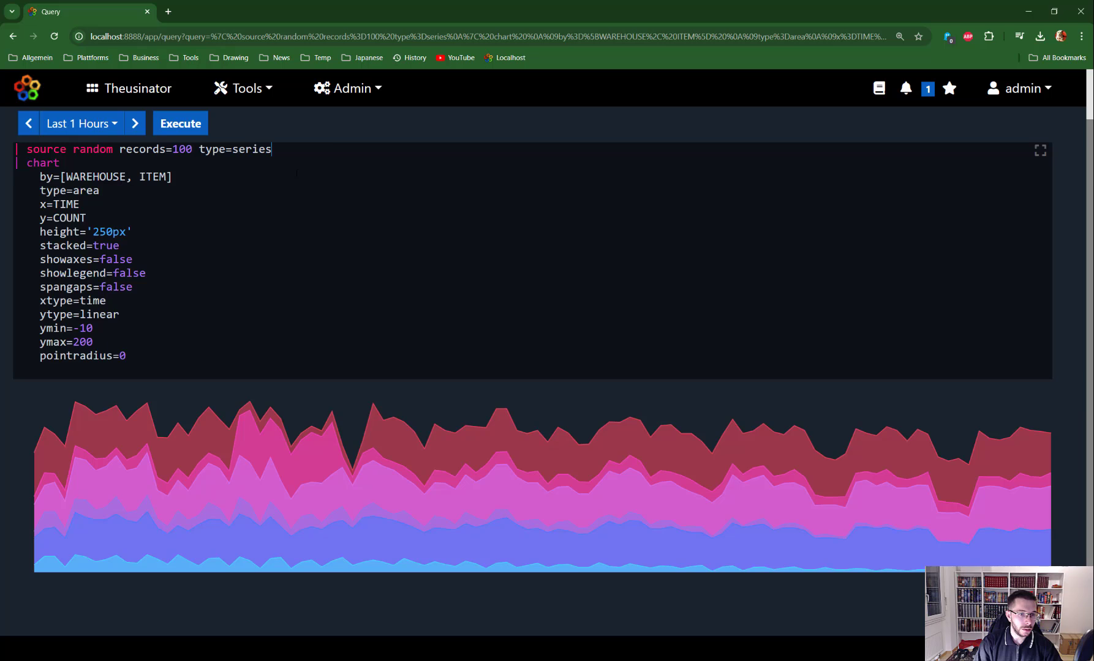
Add the line set COUNT = if(random() > 80, null, COUNT) below the source and run
{"action": "key", "text": "Return"}
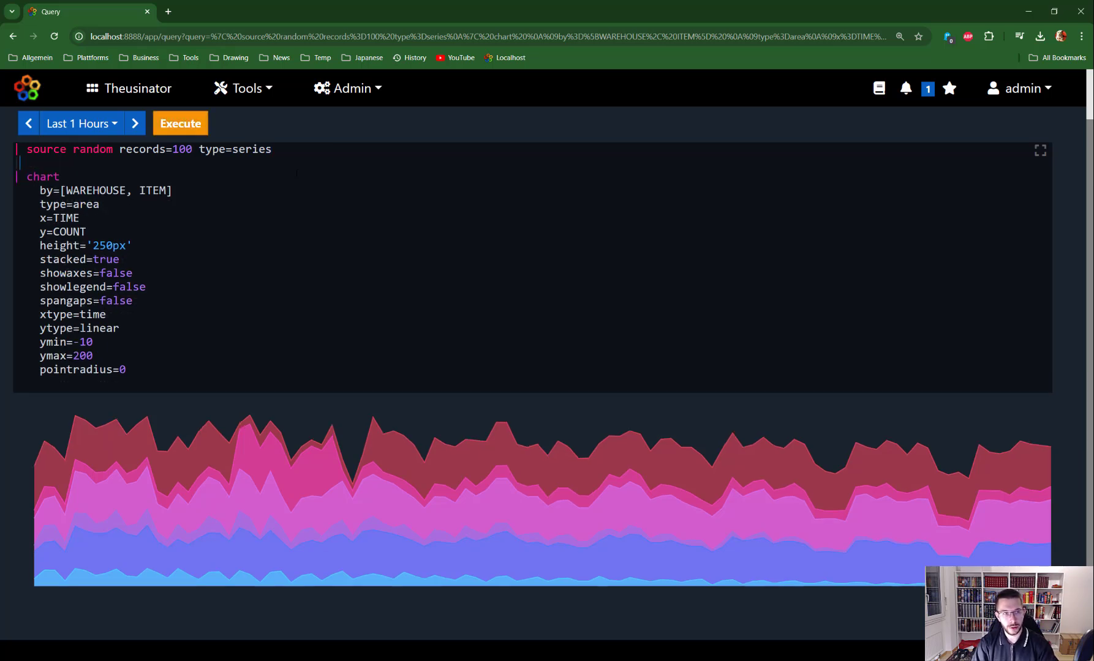
{"action": "type", "text": "se"}
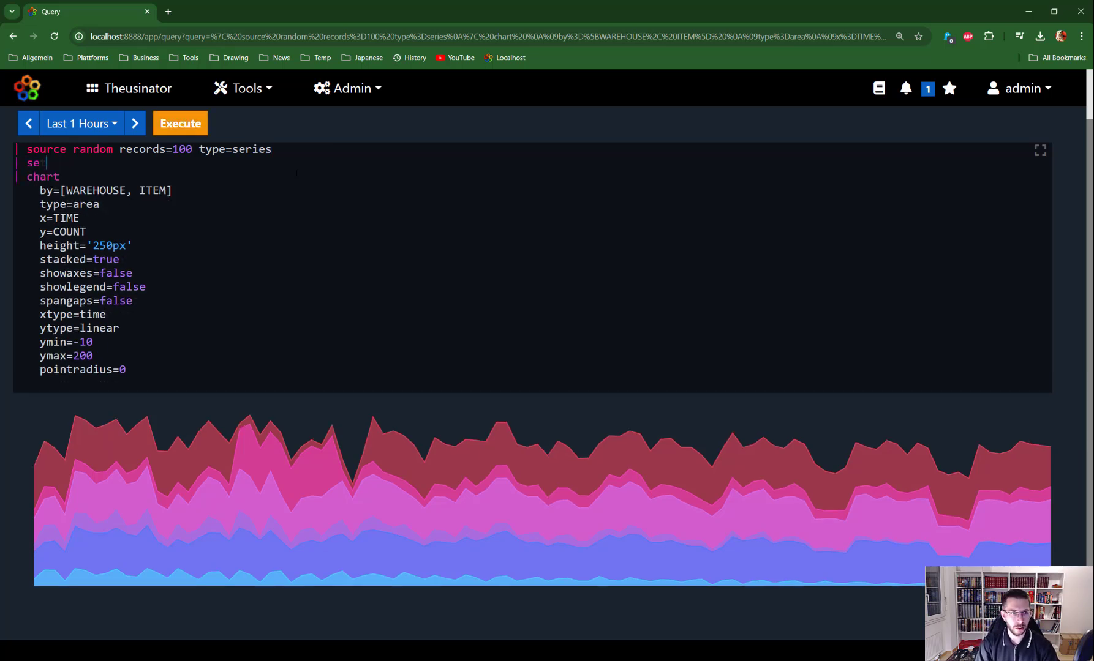
{"action": "type", "text": "t COUNT"}
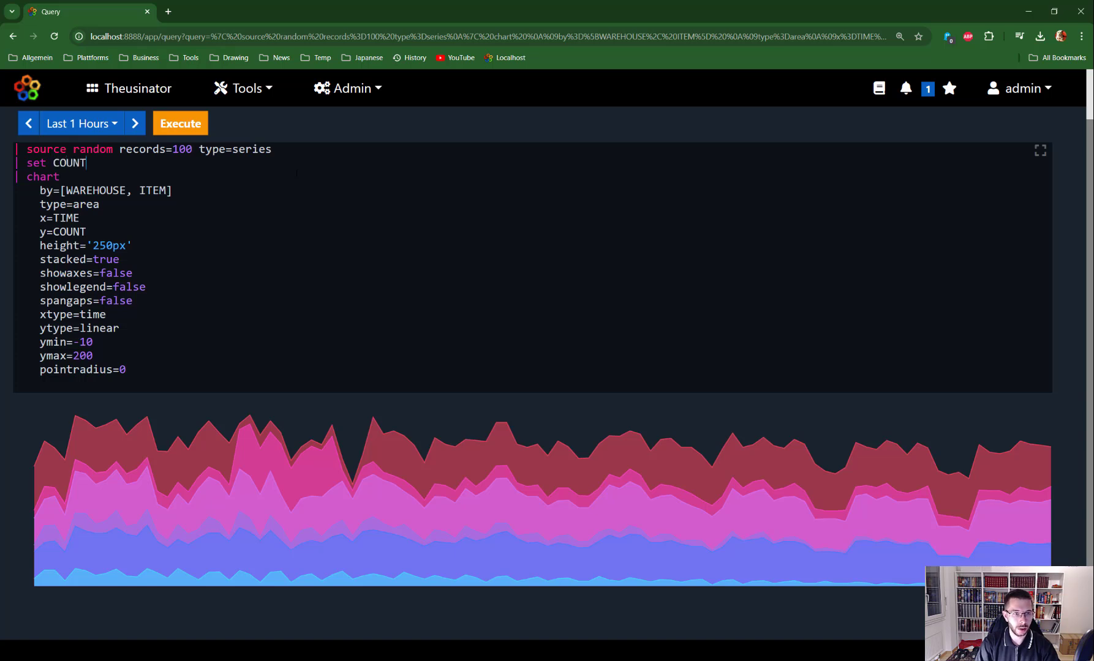
{"action": "type", "text": " = if"}
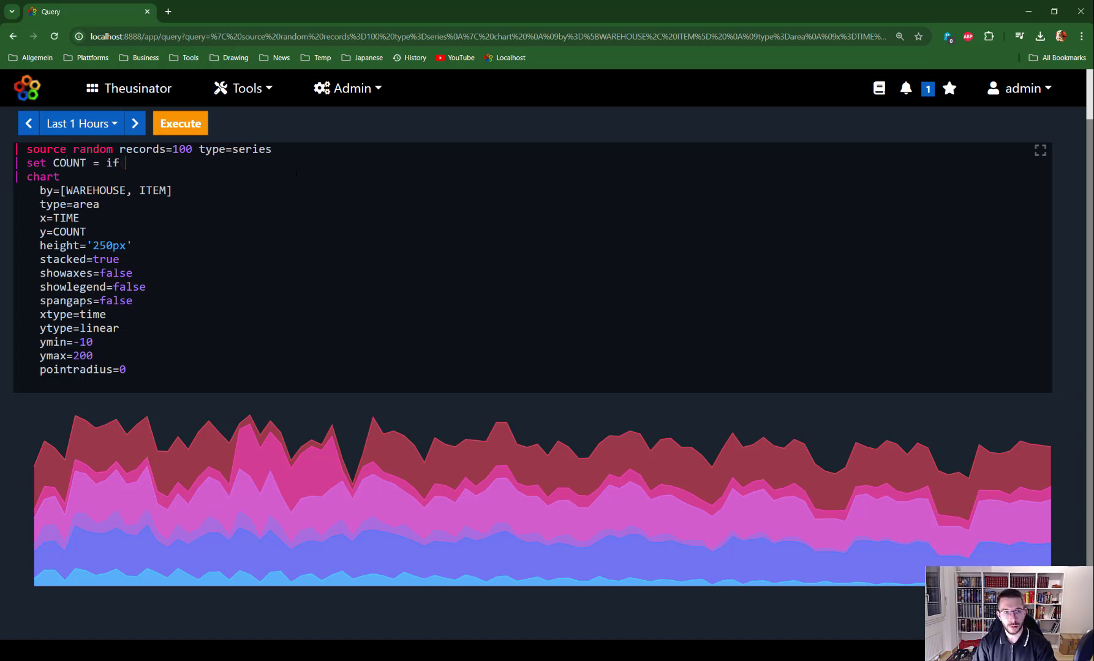
{"action": "key", "text": "BackSpace"}
{"action": "type", "text": "("}
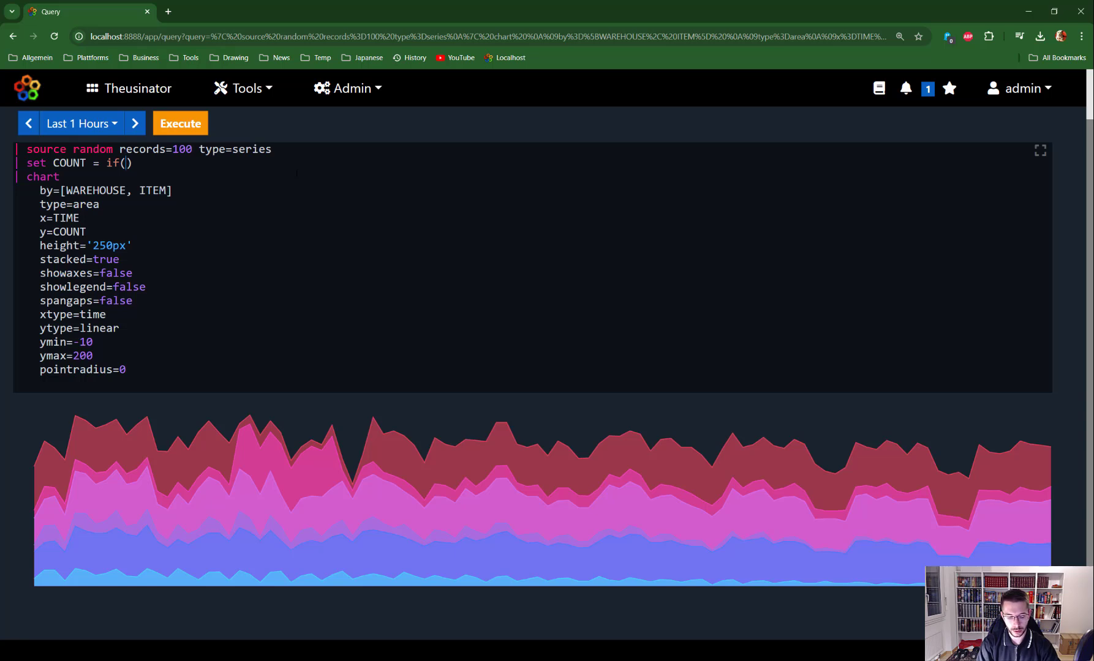
{"action": "type", "text": "random"}
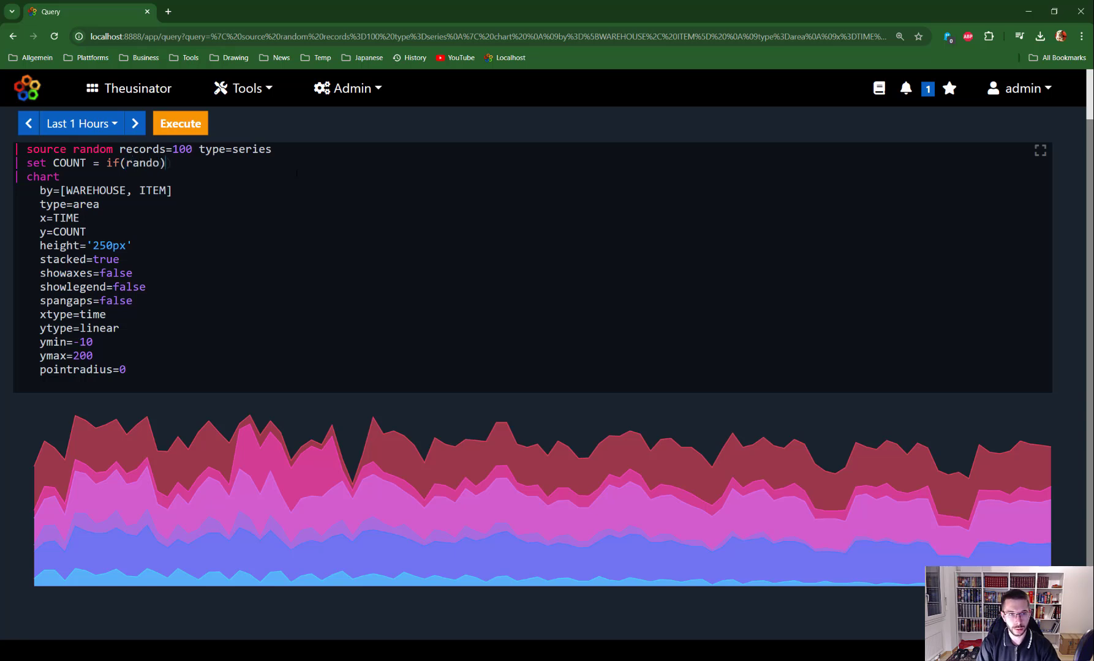
{"action": "type", "text": "("}
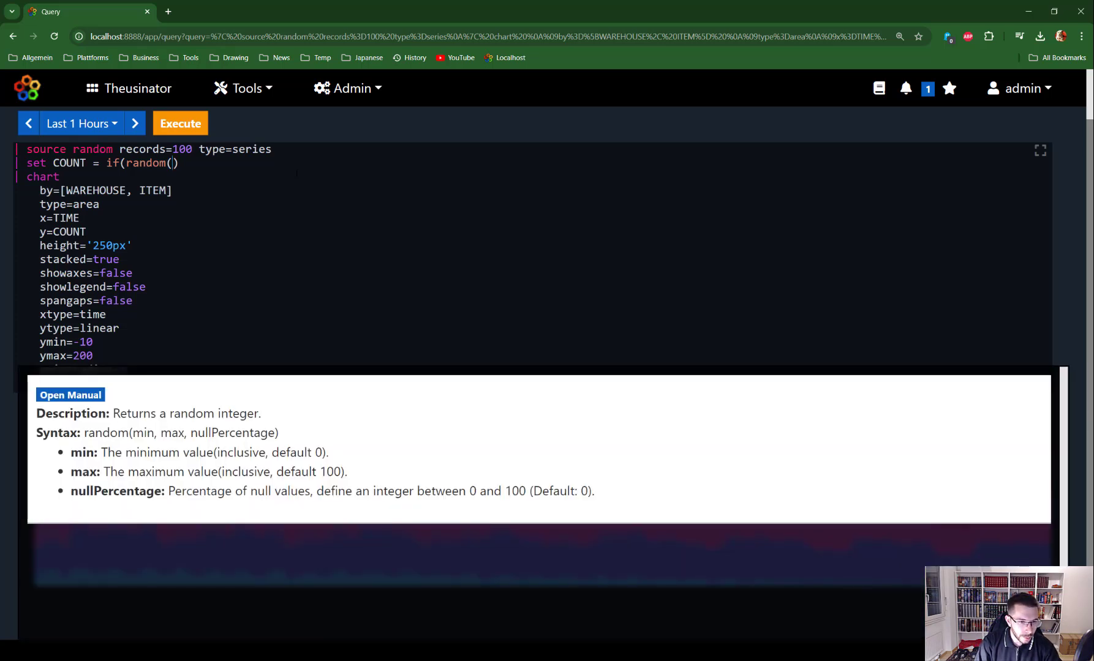
{"action": "type", "text": ")"}
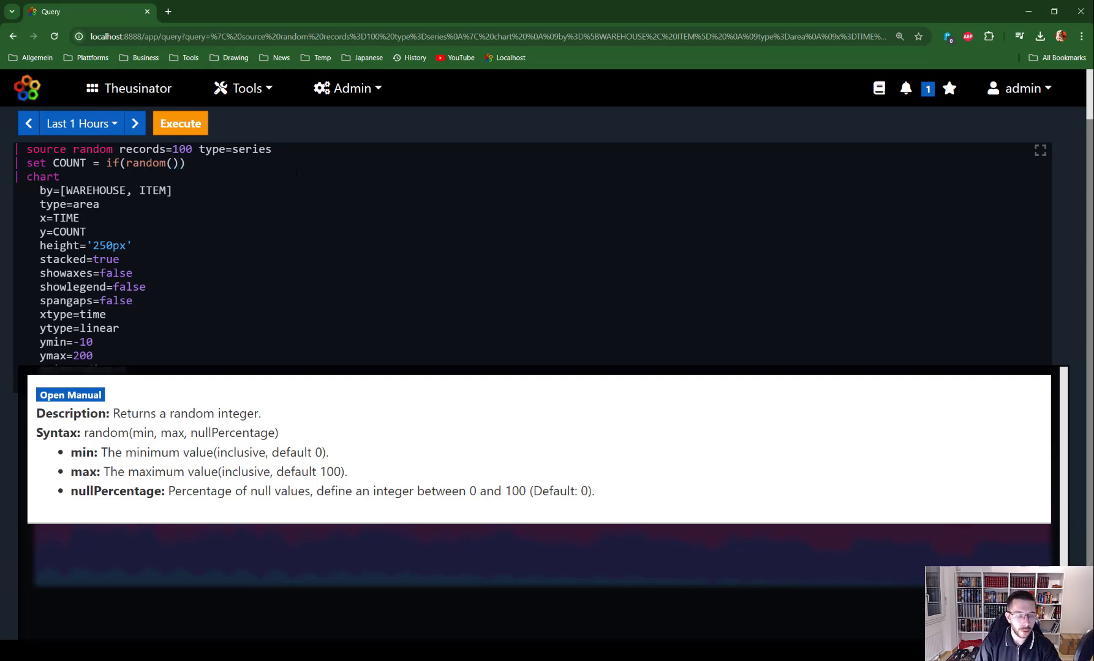
{"action": "type", "text": " >"}
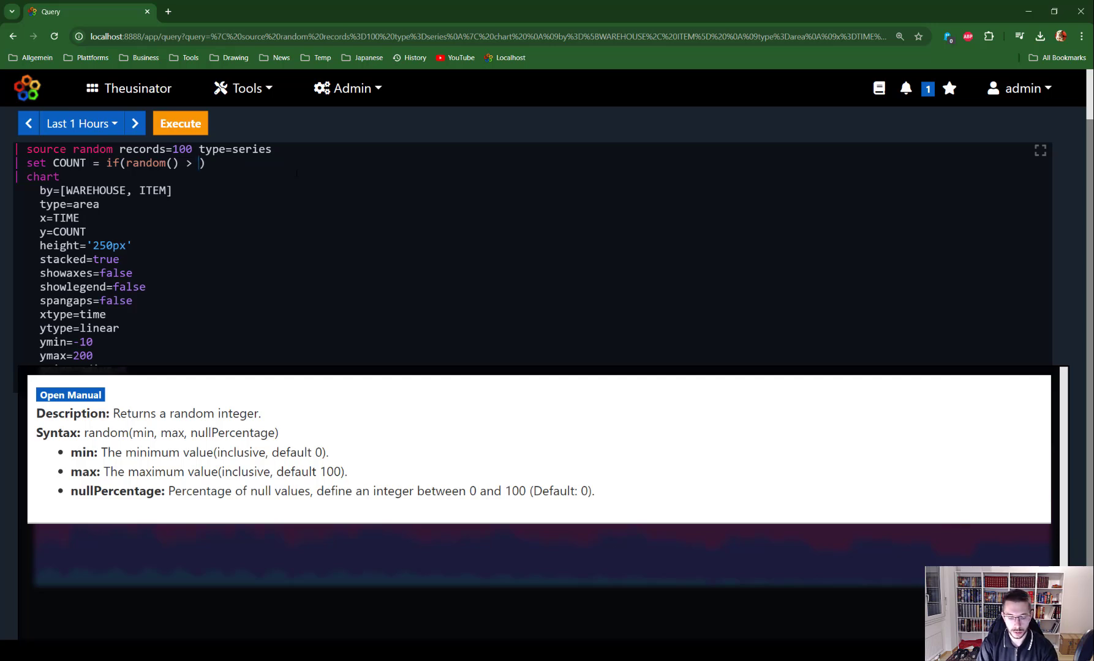
{"action": "type", "text": " 80, "}
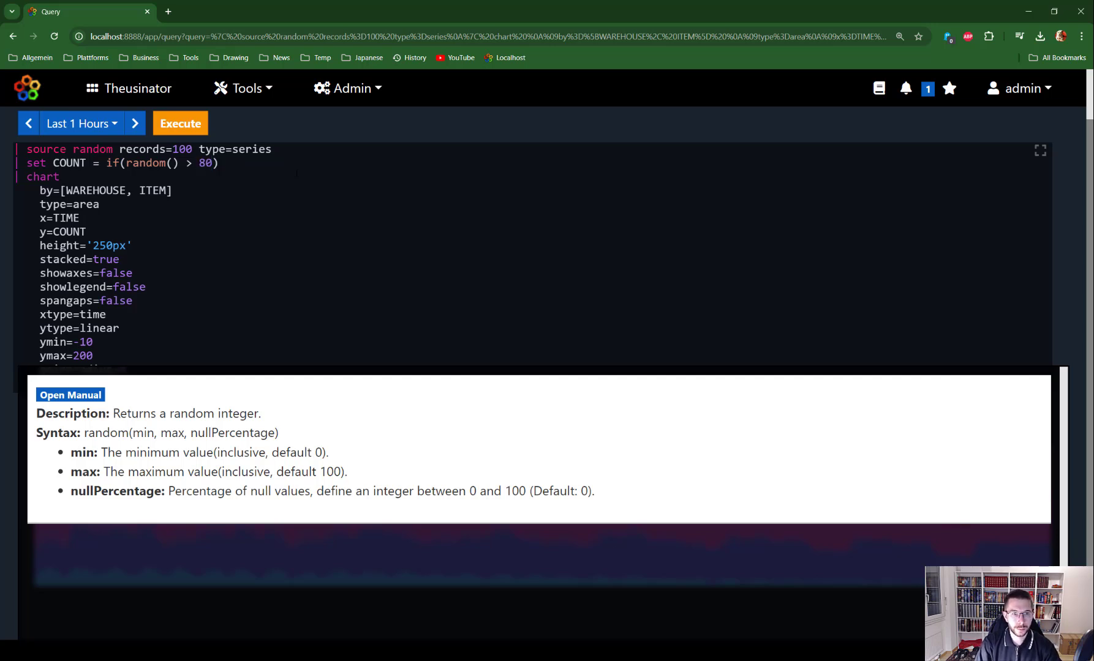
{"action": "type", "text": "null, C"}
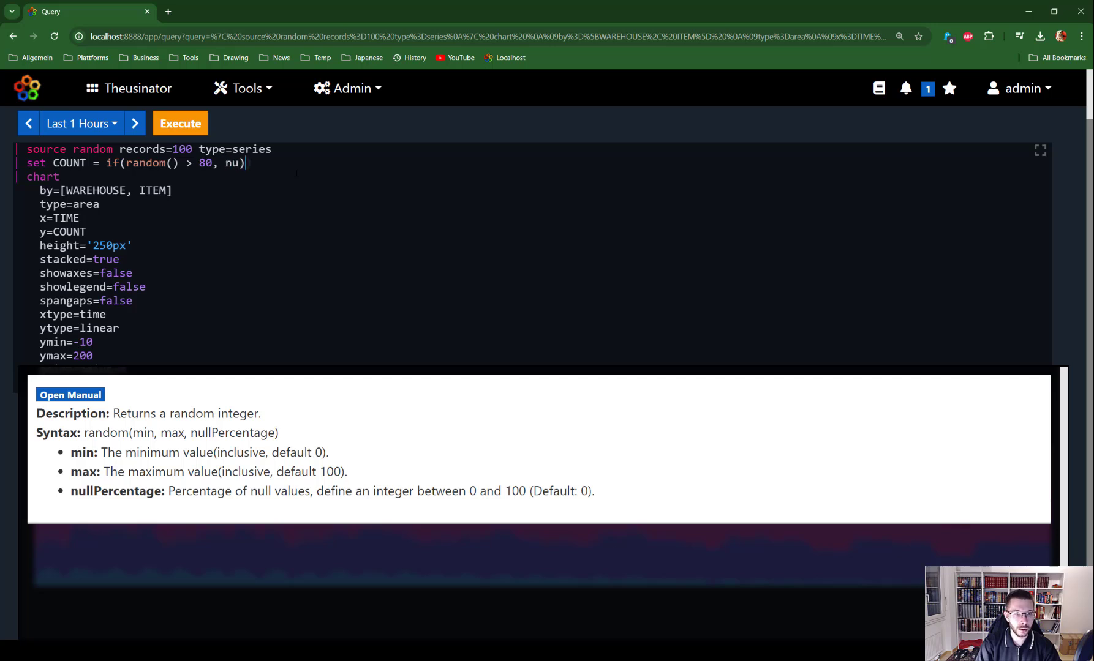
{"action": "type", "text": "OUNT"}
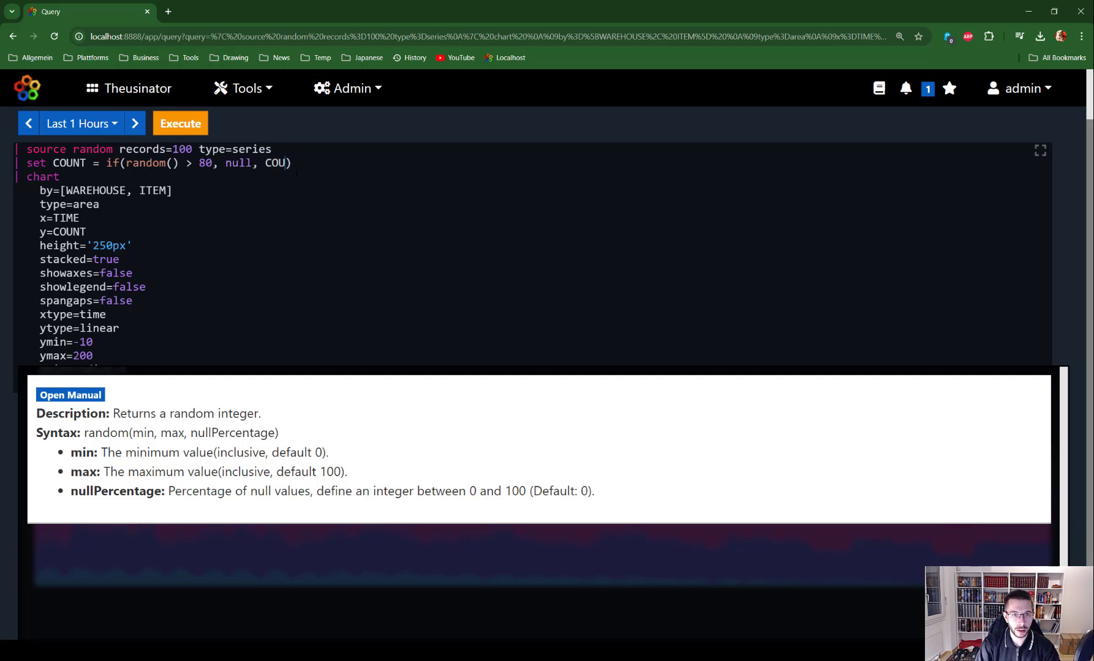
{"action": "key", "text": "ctrl+Return"}
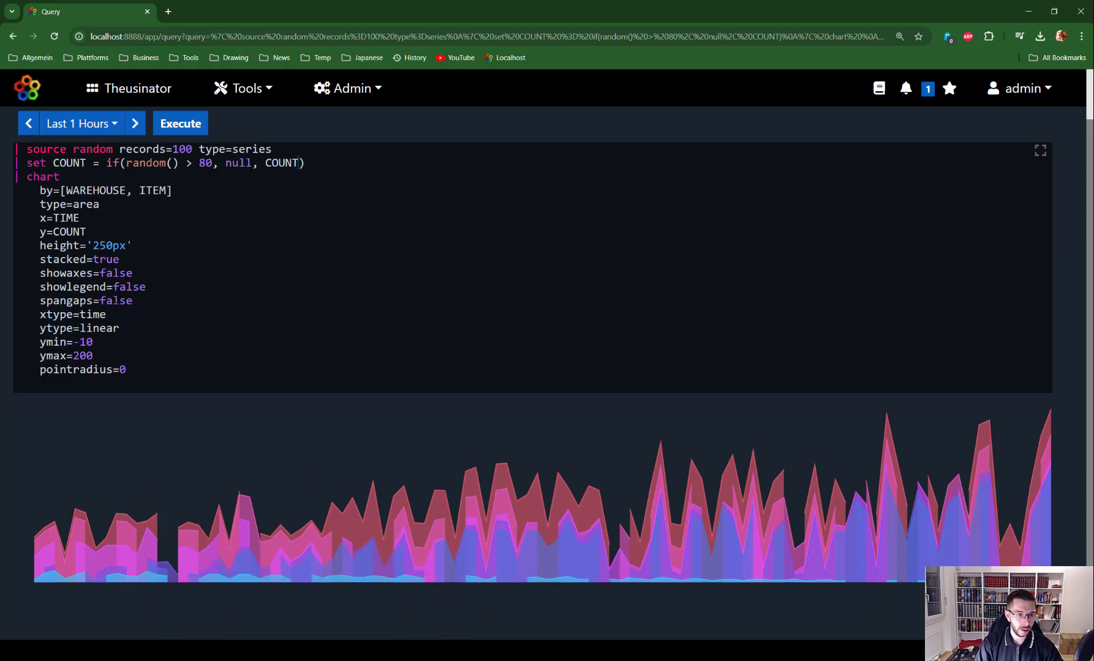
Set spangaps to true and rerun the chart
{"action": "double_click", "coordinate": [113, 301]}
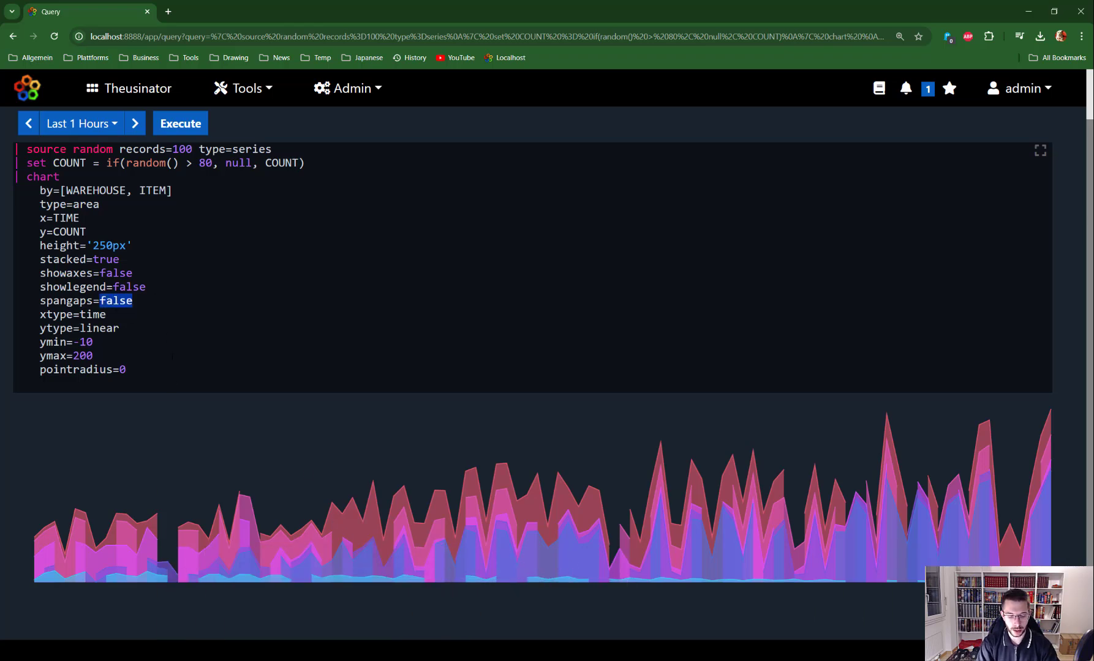
{"action": "type", "text": "true"}
{"action": "key", "text": "ctrl+Return"}
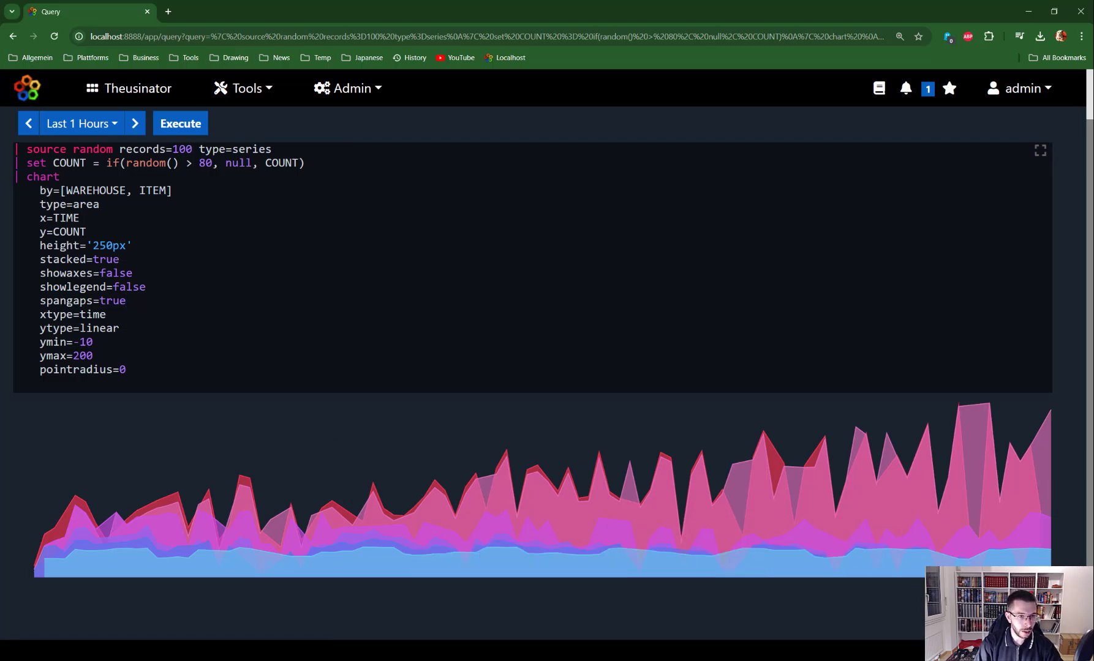
Set showaxes to true and rerun so the axes appear
{"action": "left_click_drag", "start_coordinate": [41, 315], "coordinate": [71, 315]}
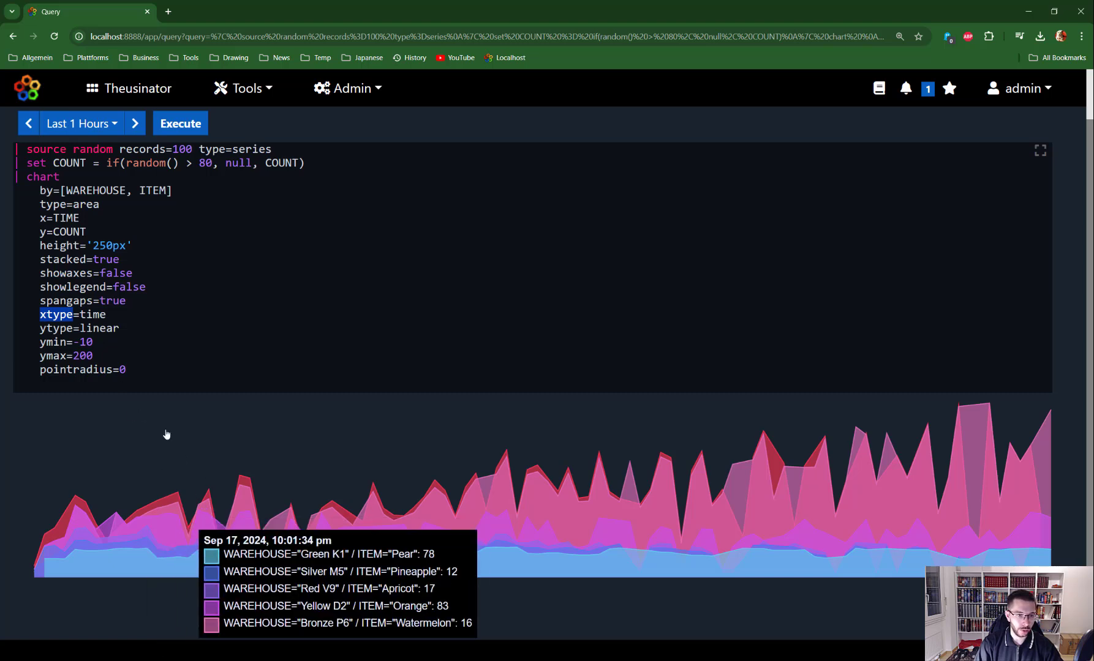
{"action": "double_click", "coordinate": [116, 273]}
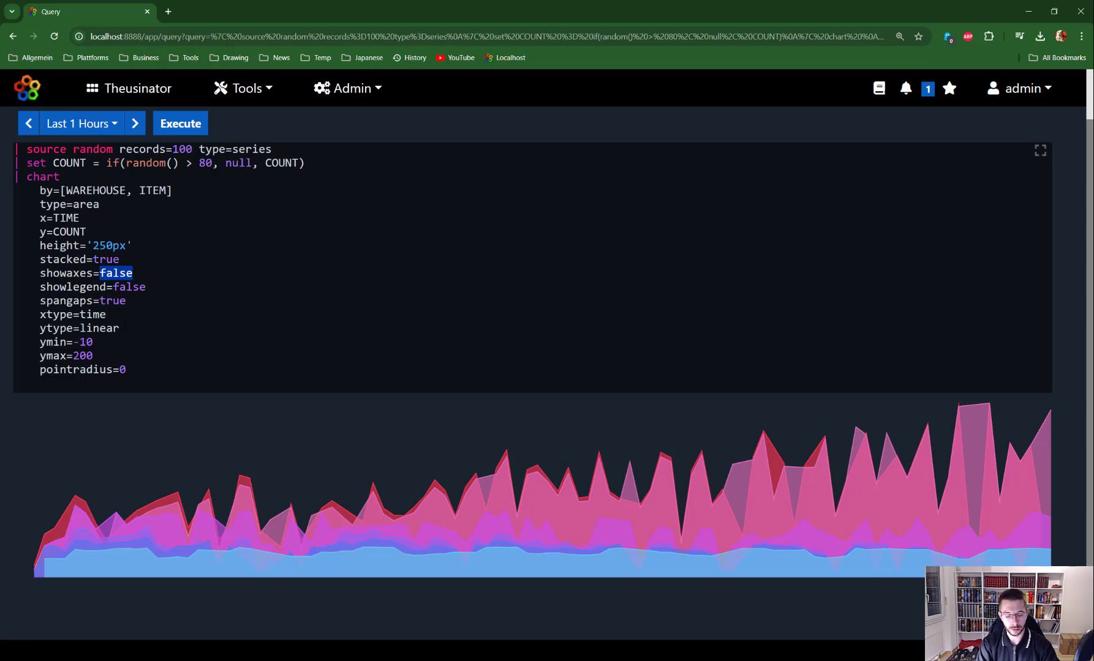
{"action": "type", "text": "true"}
{"action": "key", "text": "ctrl+Return"}
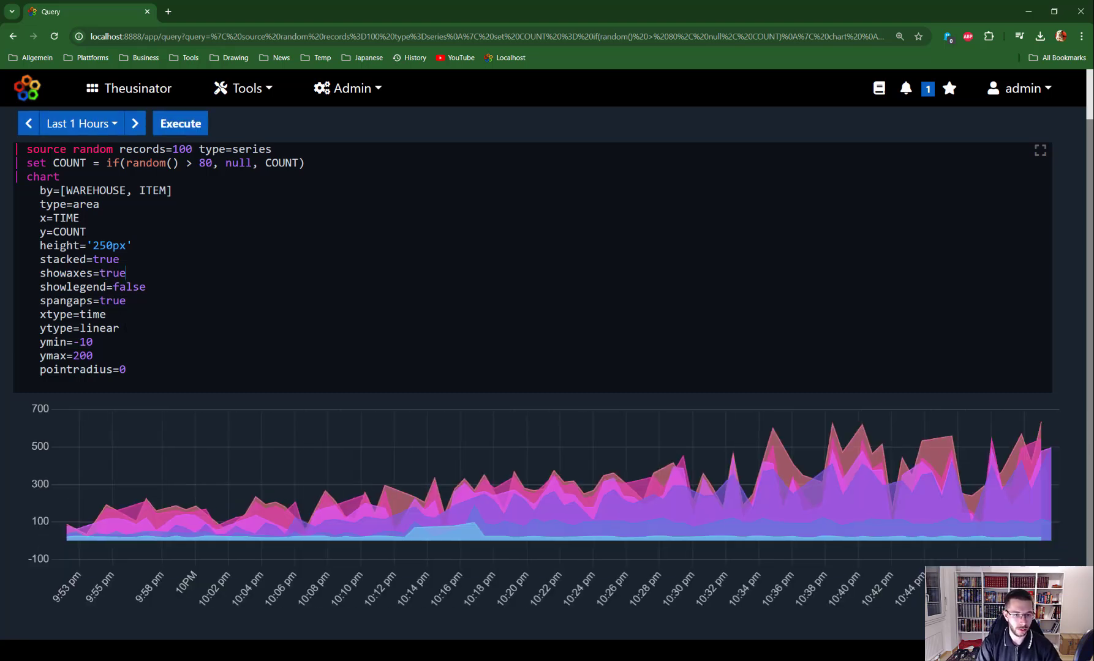
Bring up the chart command's help from the xtype setting
{"action": "double_click", "coordinate": [91, 315]}
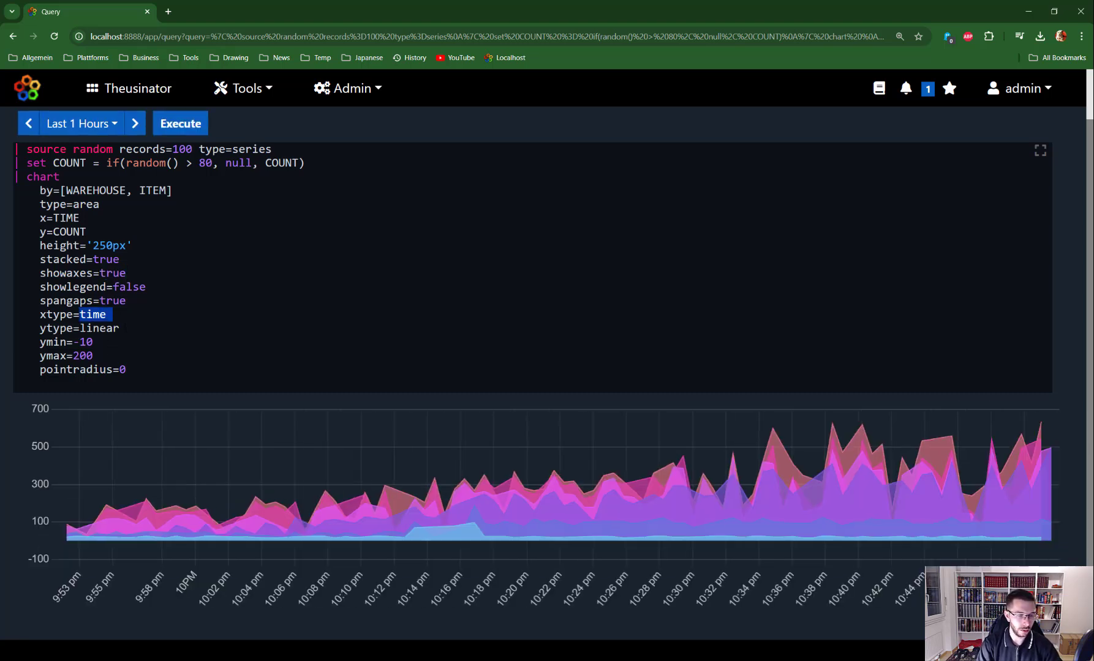
{"action": "left_click", "coordinate": [80, 315]}
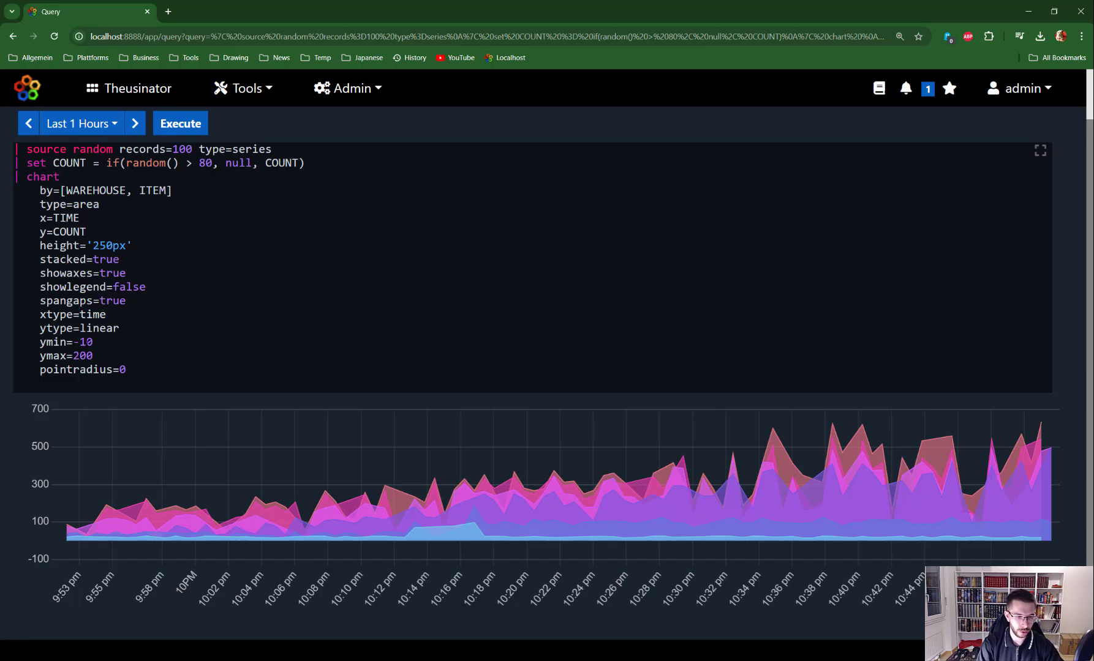
{"action": "key", "text": "ctrl+space"}
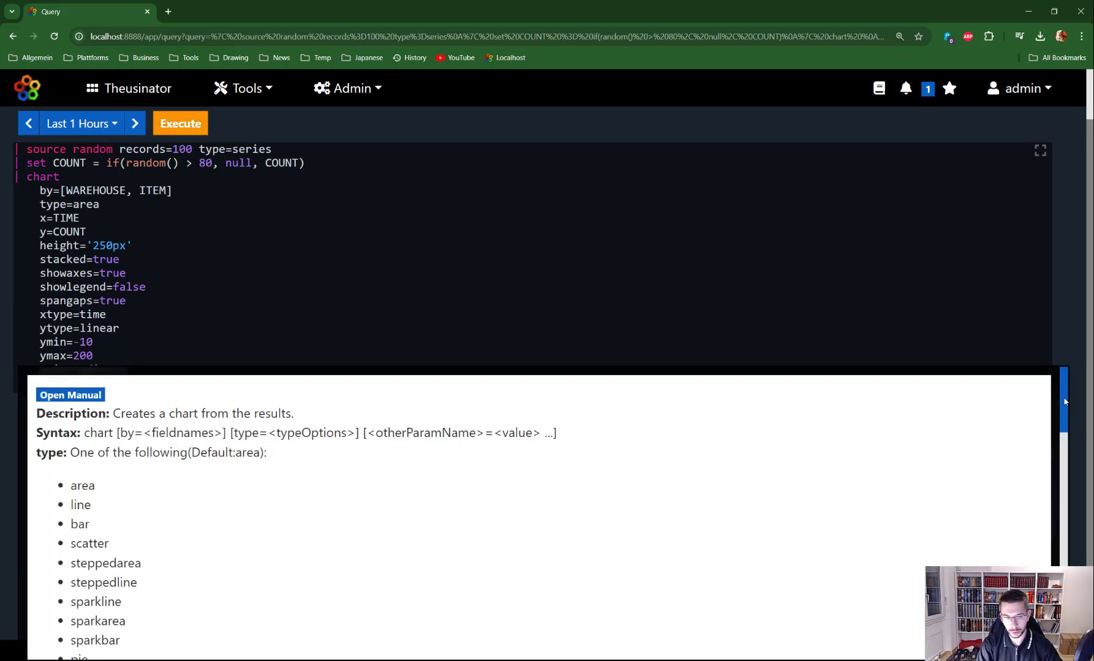
Close the help, set xtype=linear, and run the chart
{"action": "left_click_drag", "start_coordinate": [1064, 402], "coordinate": [1067, 520]}
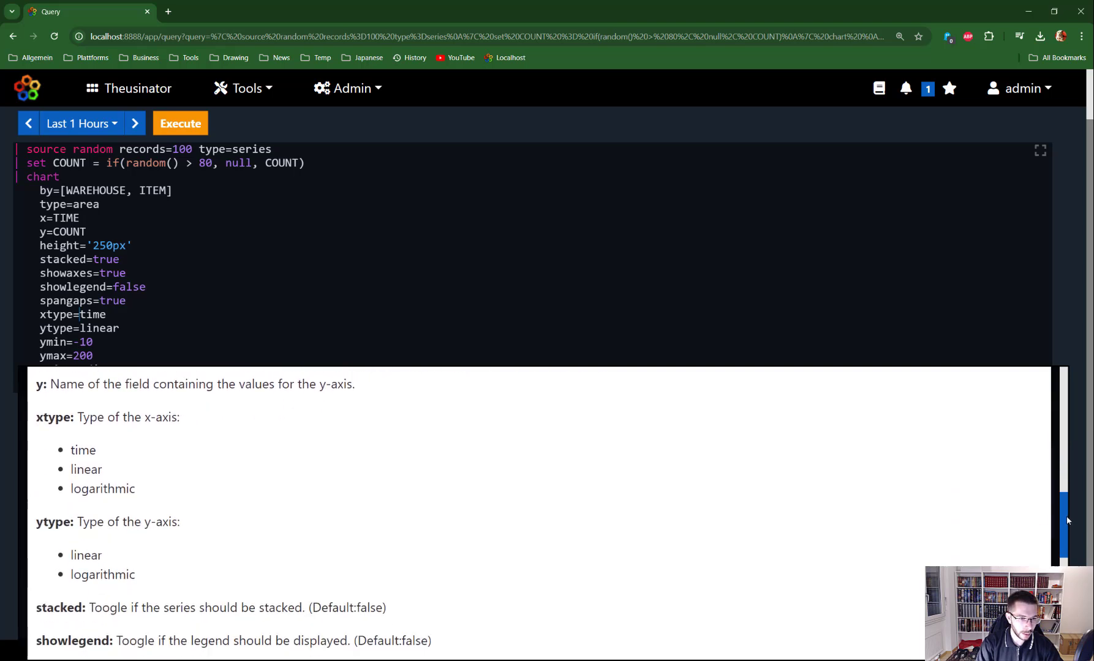
{"action": "key", "text": "shift+End"}
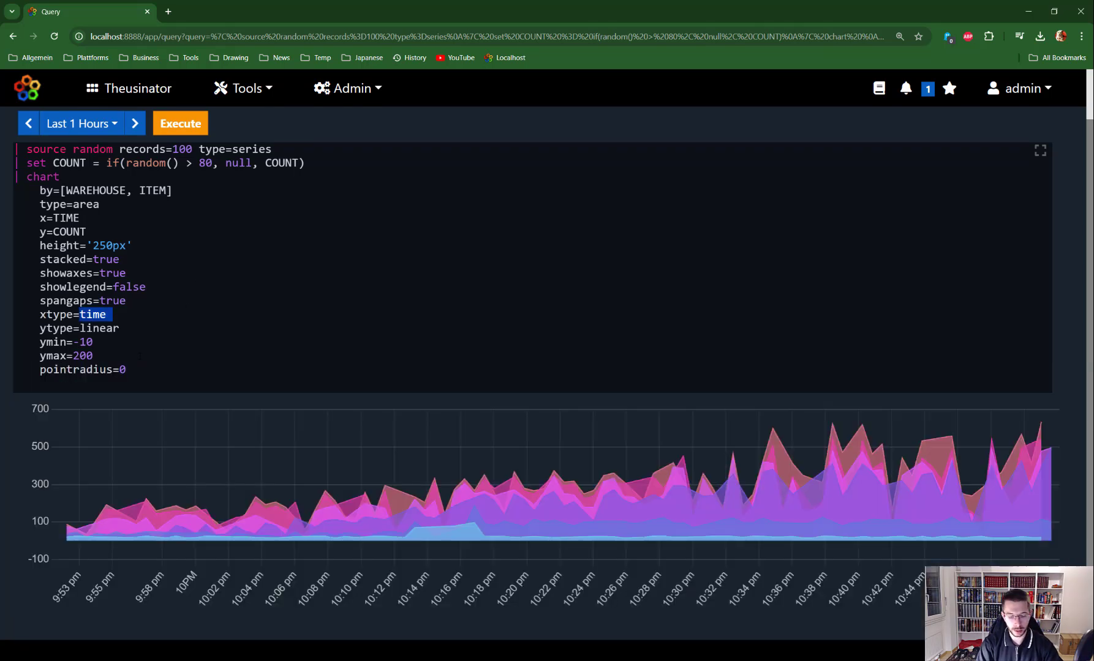
{"action": "type", "text": "linear"}
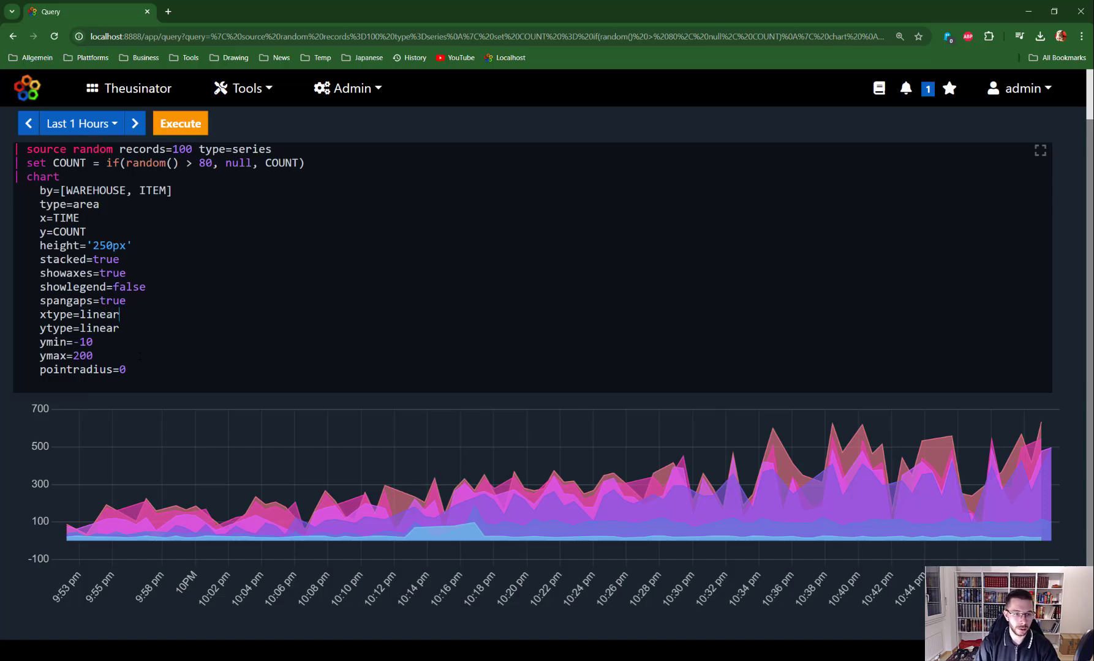
{"action": "key", "text": "ctrl+Return"}
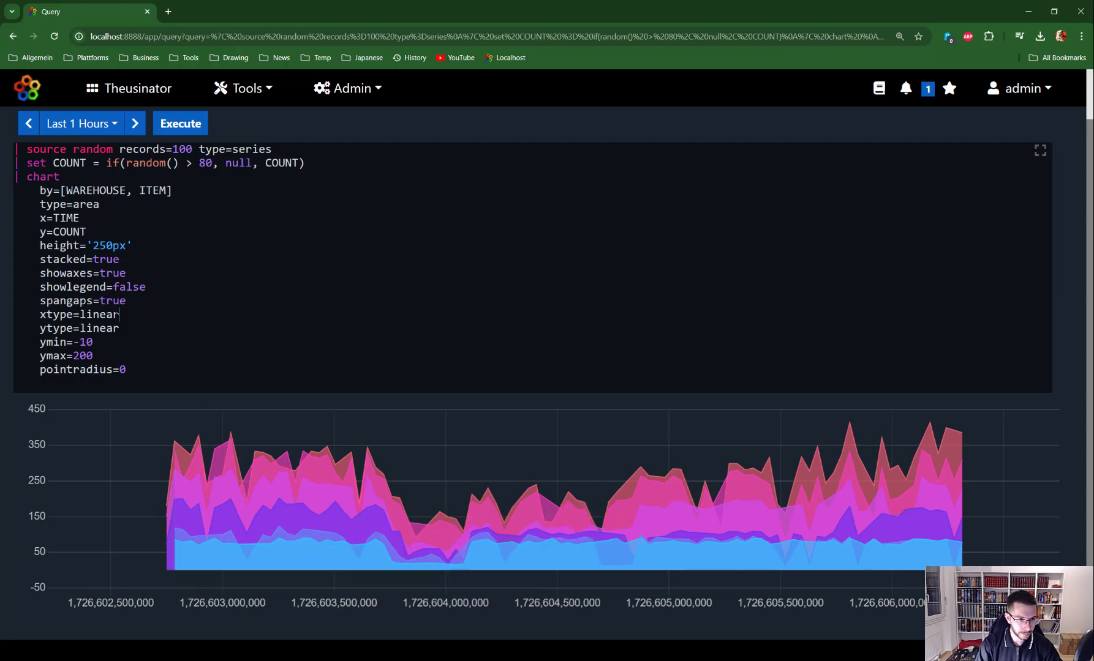
Revert xtype back to time and rerun the chart
{"action": "left_click_drag", "start_coordinate": [119, 315], "coordinate": [80, 315]}
{"action": "left_click", "coordinate": [87, 314]}
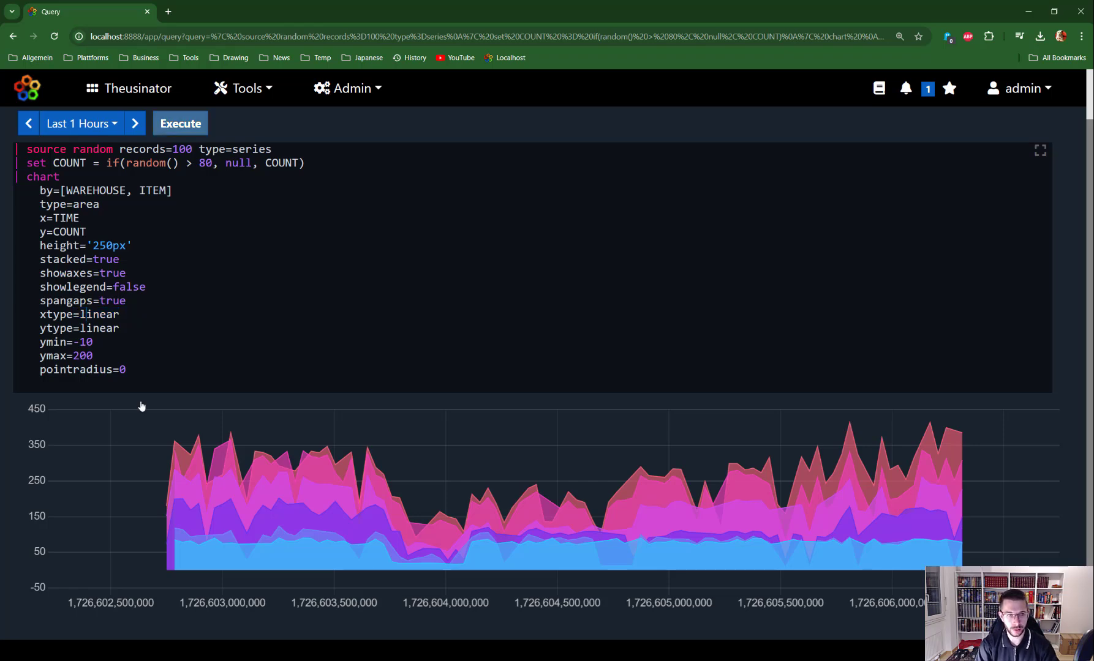
{"action": "key", "text": "ctrl+z"}
{"action": "key", "text": "ctrl+Return"}
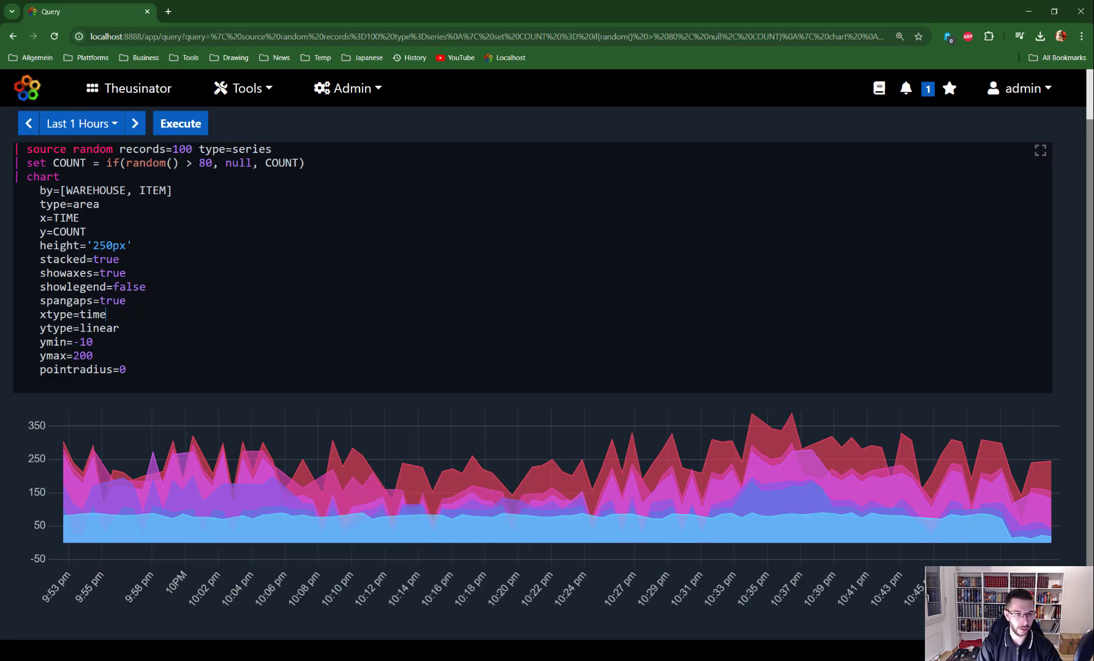
Preview the chart with ytype set to logarithmic
{"action": "double_click", "coordinate": [99, 328]}
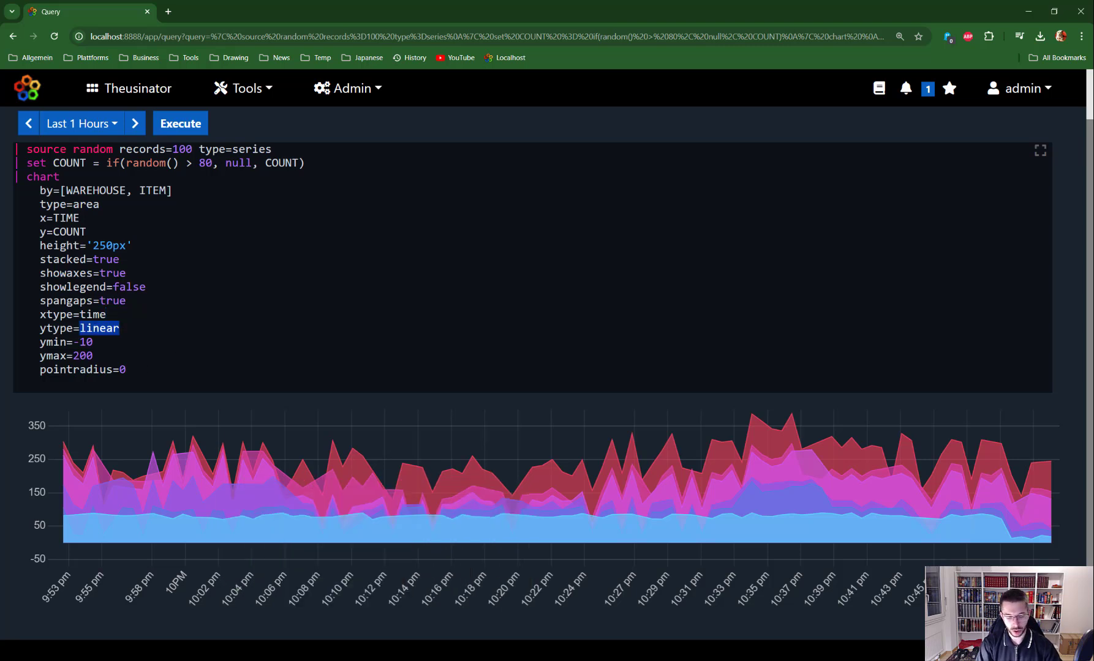
{"action": "type", "text": "lo"}
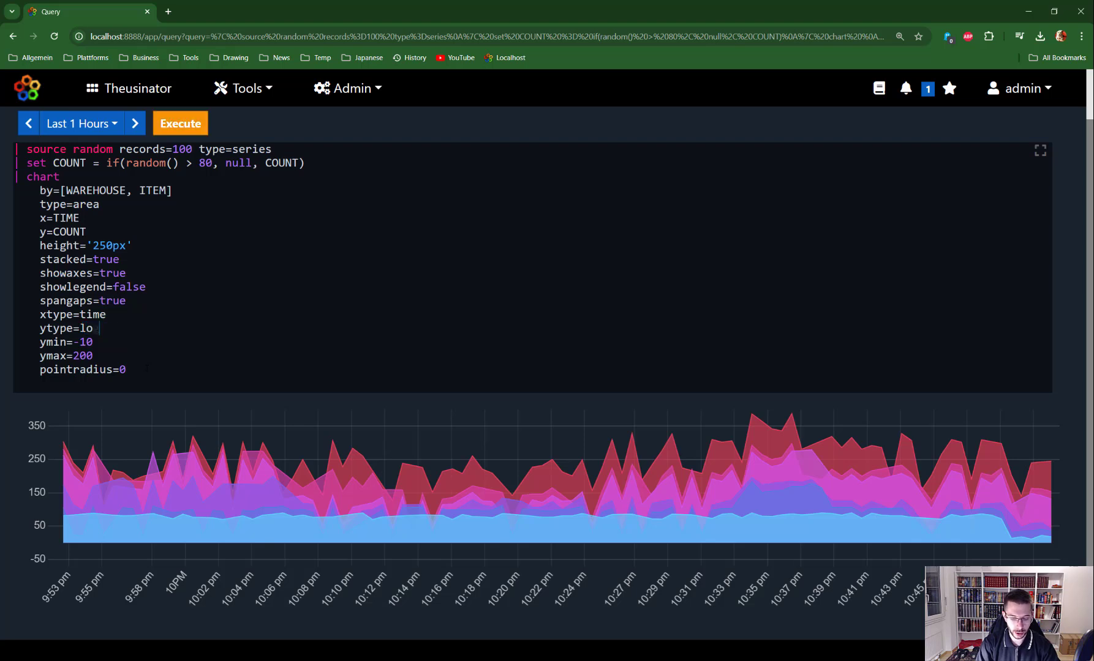
{"action": "type", "text": "ga"}
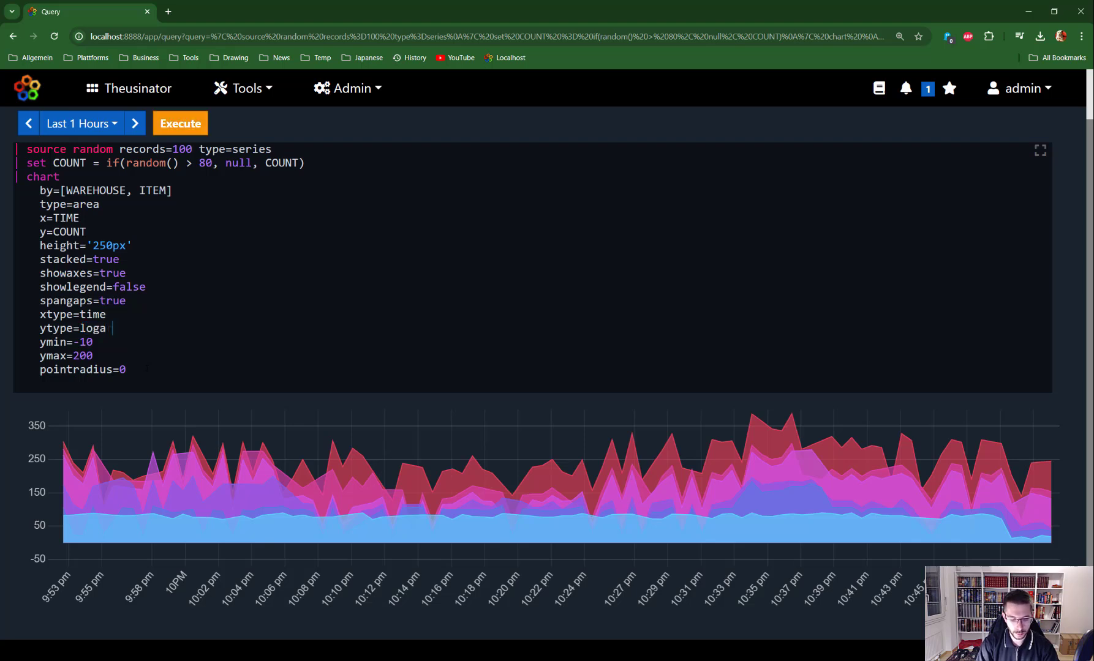
{"action": "type", "text": "rithmic"}
{"action": "key", "text": "ctrl+Return"}
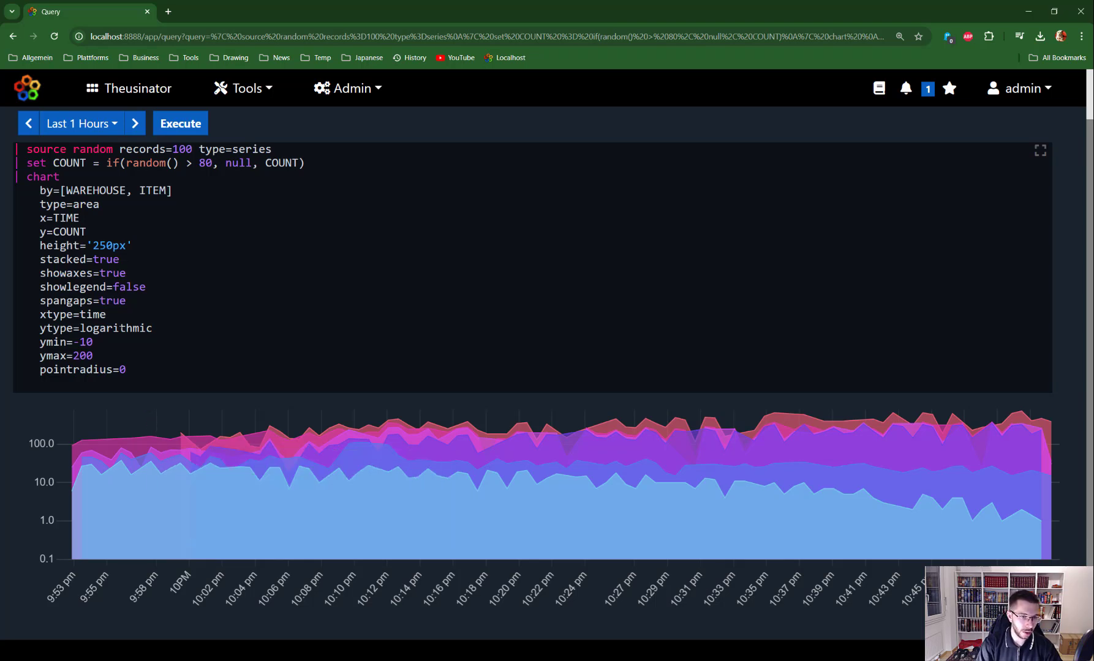
Set ytype back to linear, change ymin to -100, and rerun the chart
{"action": "double_click", "coordinate": [125, 329]}
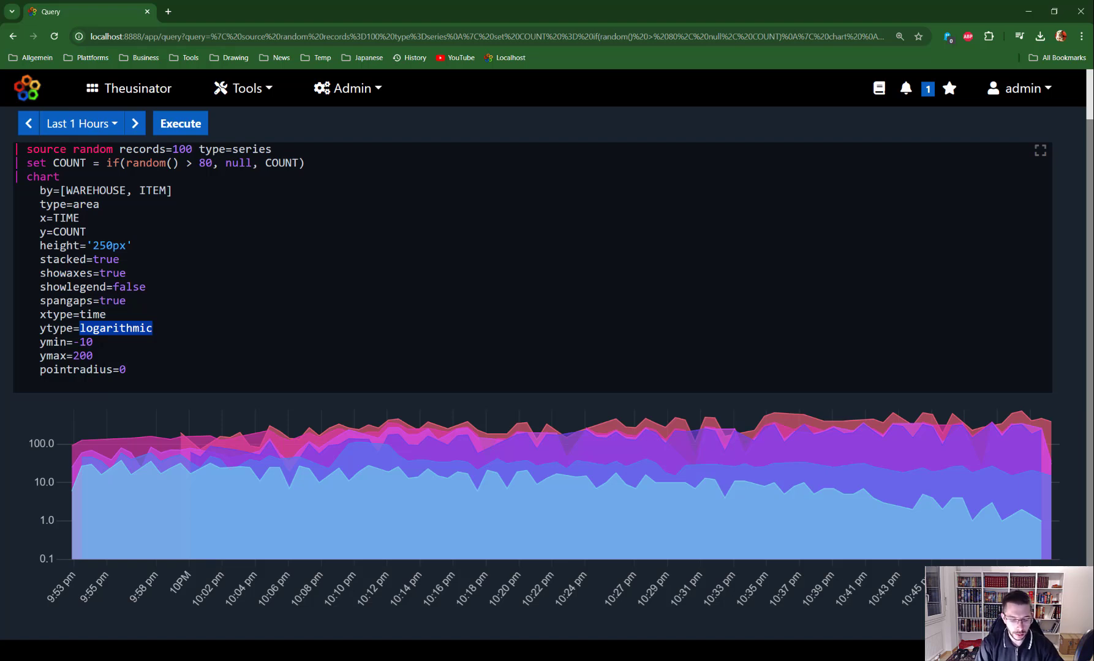
{"action": "type", "text": "linar"}
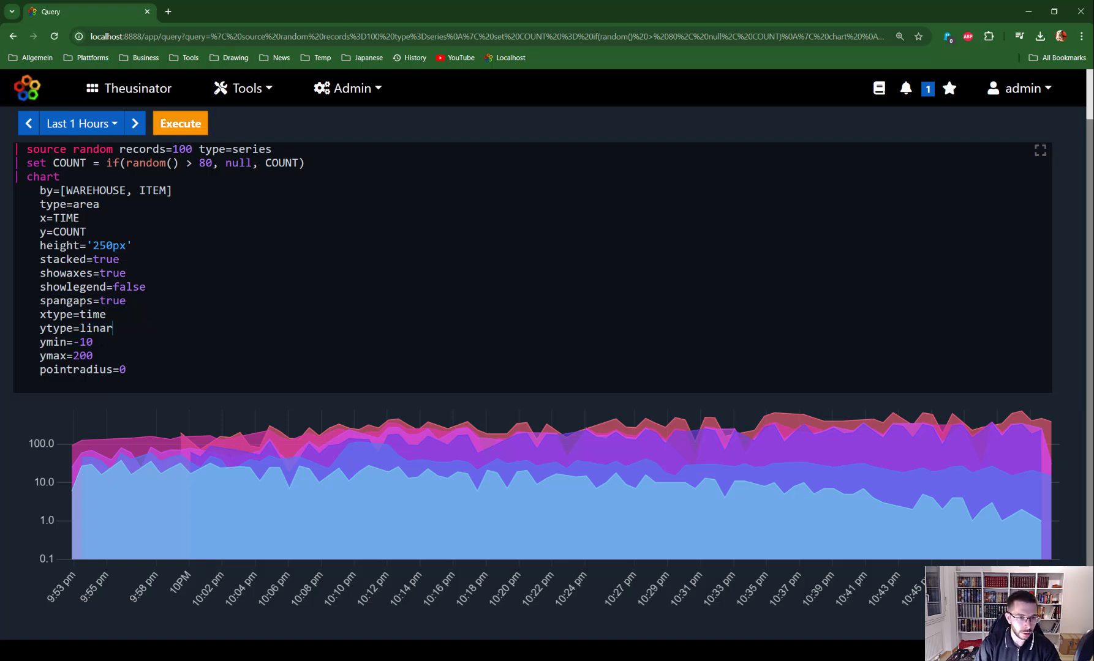
{"action": "key", "text": "BackSpace"}
{"action": "key", "text": "BackSpace"}
{"action": "type", "text": "ear"}
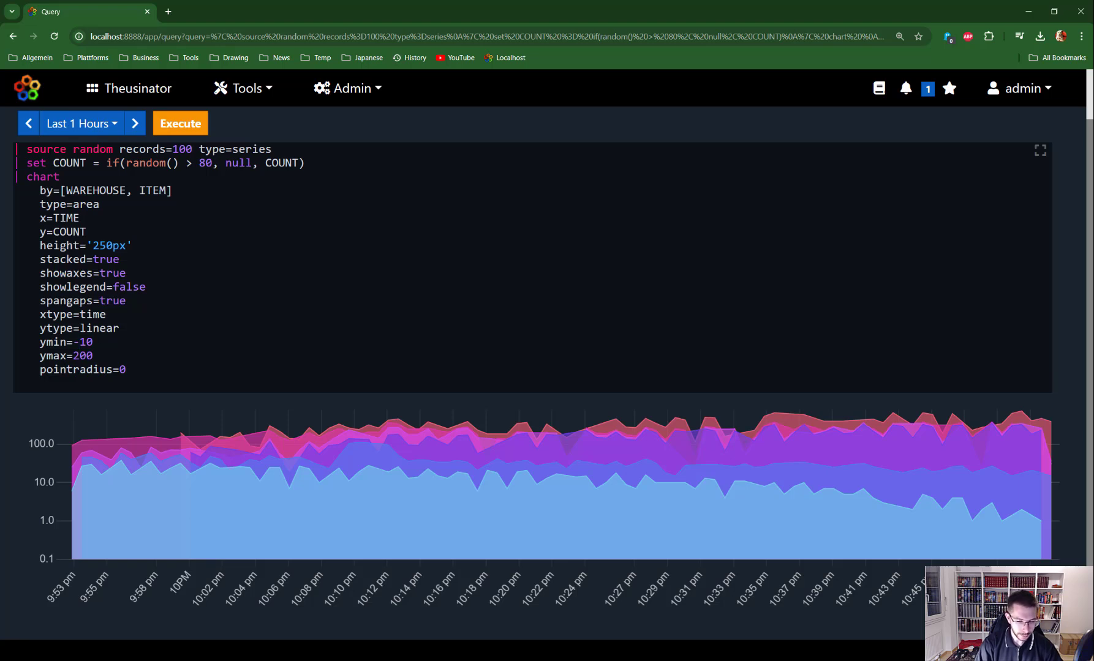
{"action": "type", "text": "0"}
{"action": "key", "text": "ctrl+Return"}
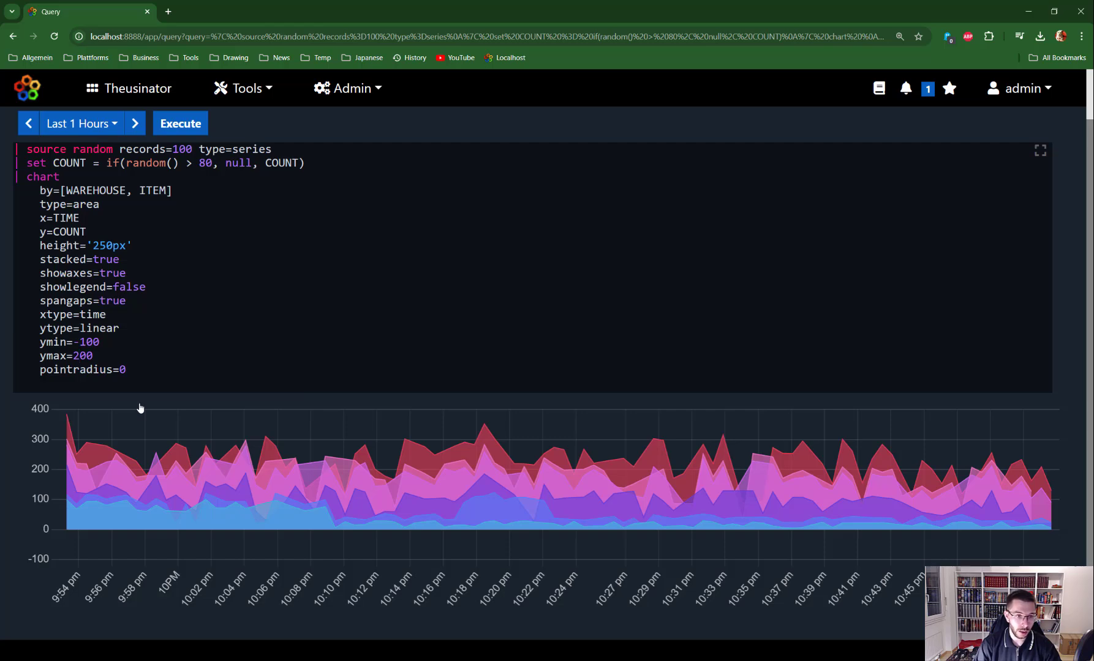
Change ymax=200 to ymax=100 and rerun the stacked area chart
{"action": "key", "text": "BackSpace"}
{"action": "type", "text": "1"}
{"action": "key", "text": "ctrl+Return"}
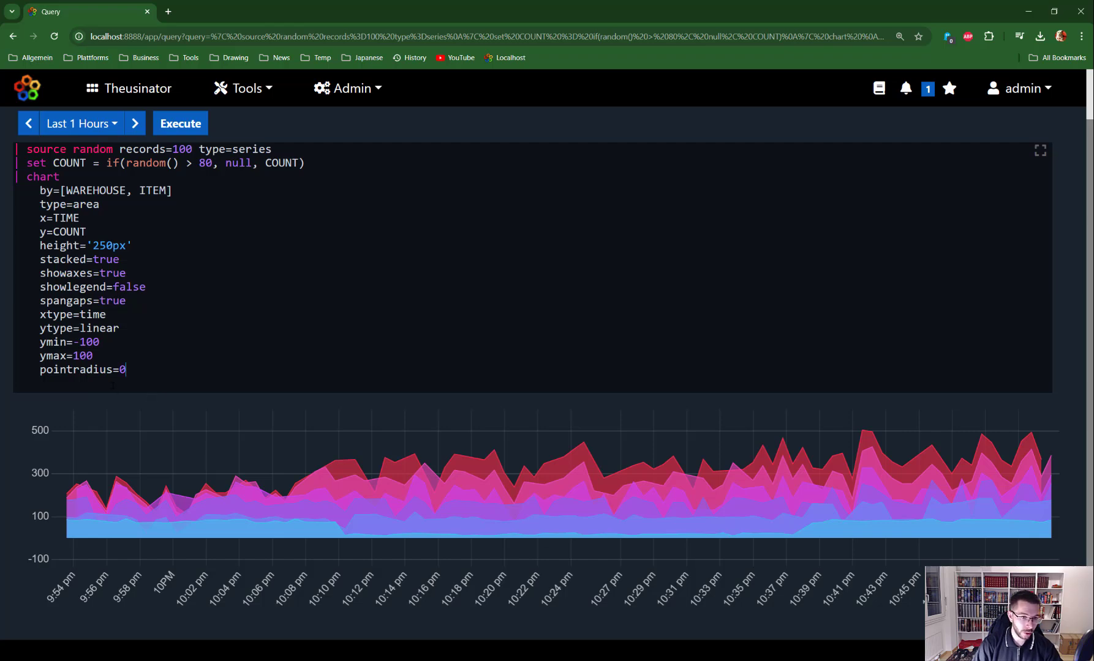
Set pointradius to 4, then to 2, rerunning the chart each time
{"action": "key", "text": "BackSpace"}
{"action": "type", "text": "4"}
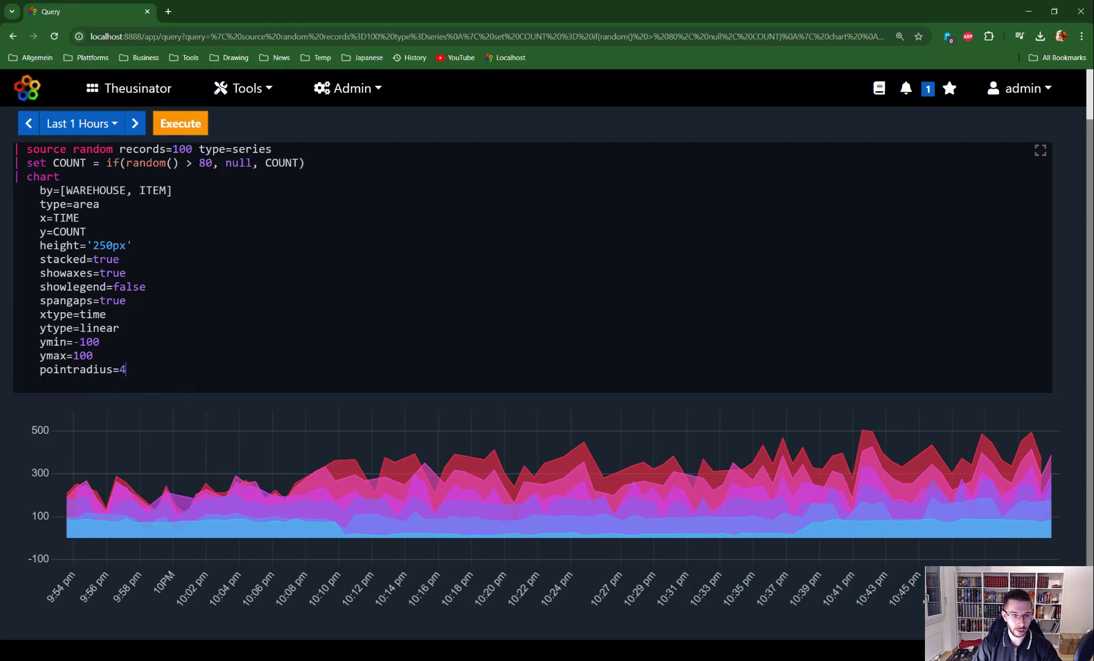
{"action": "key", "text": "ctrl+Return"}
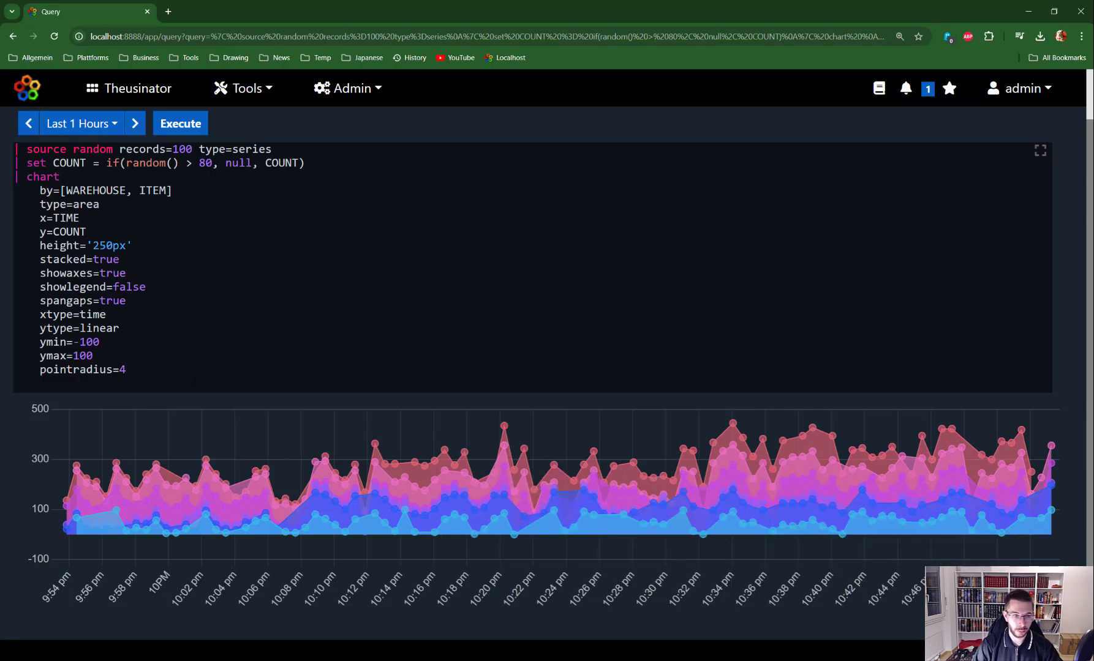
{"action": "key", "text": "BackSpace"}
{"action": "type", "text": "2"}
{"action": "key", "text": "ctrl+Return"}
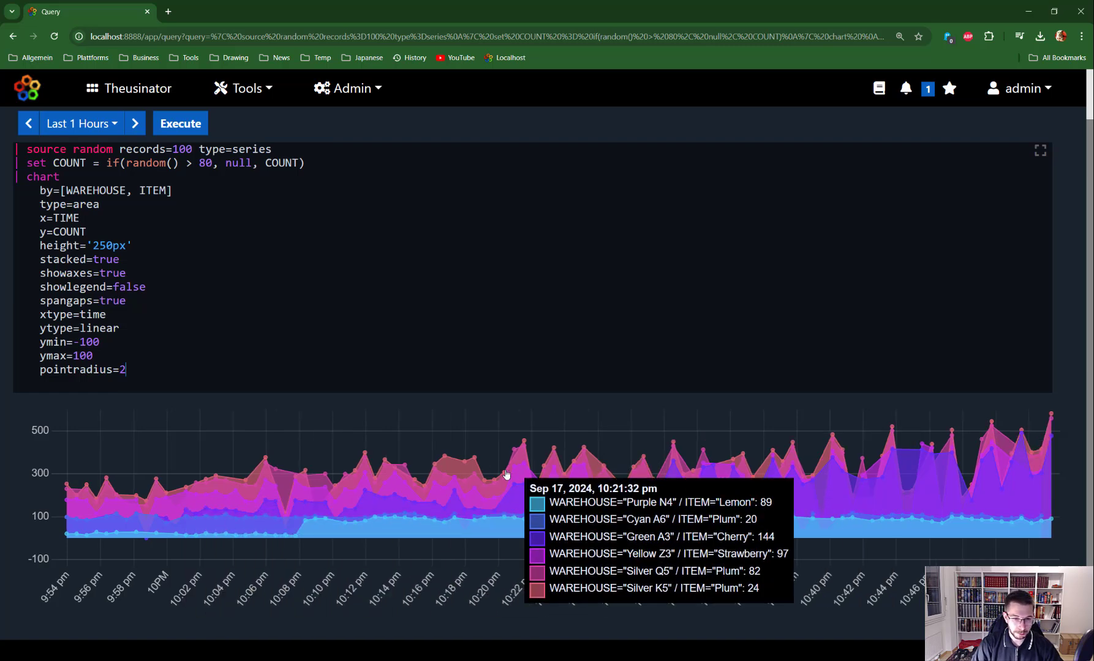
Change type=area to type=bar and bring up the chart type help
{"action": "double_click", "coordinate": [86, 204]}
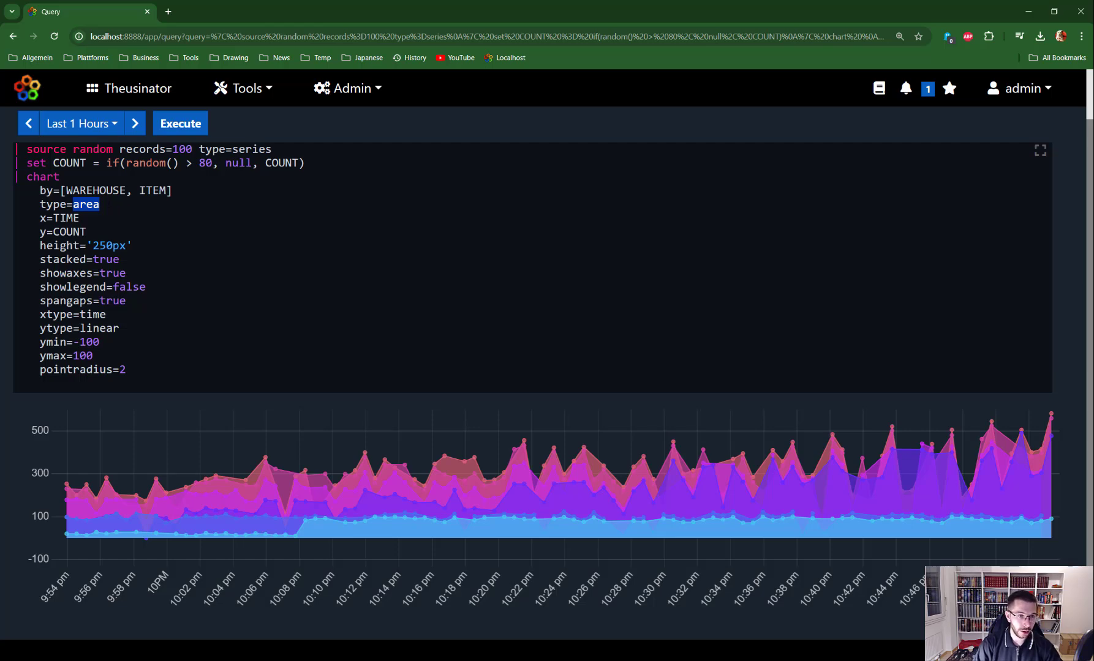
{"action": "type", "text": "bar"}
{"action": "key", "text": "ctrl+Return"}
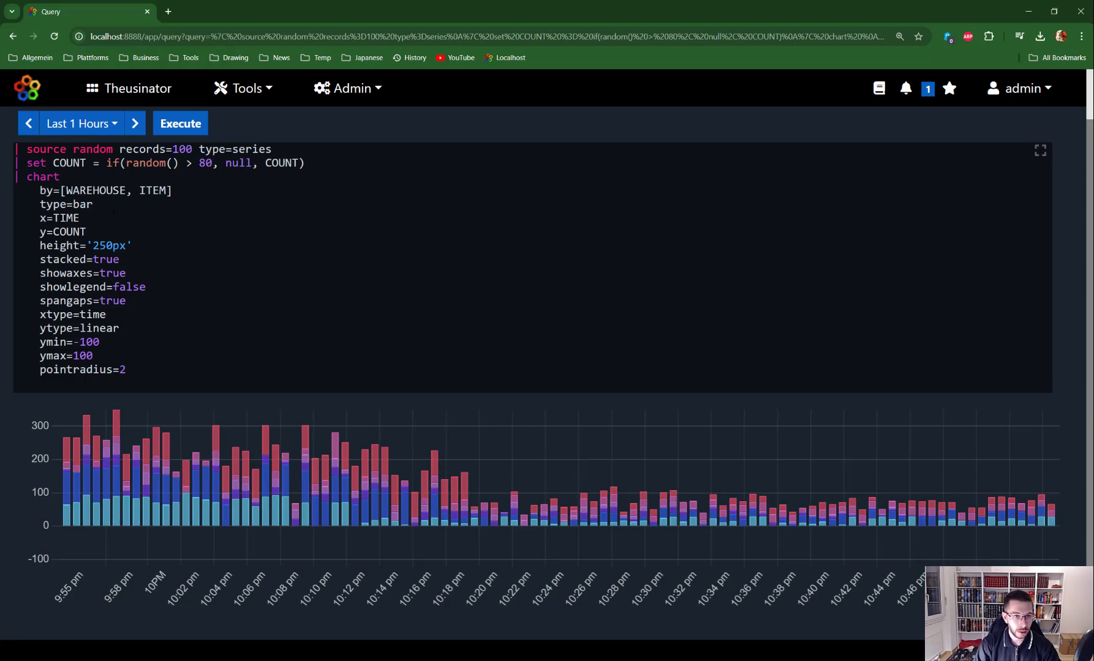
{"action": "key", "text": "ctrl+Return"}
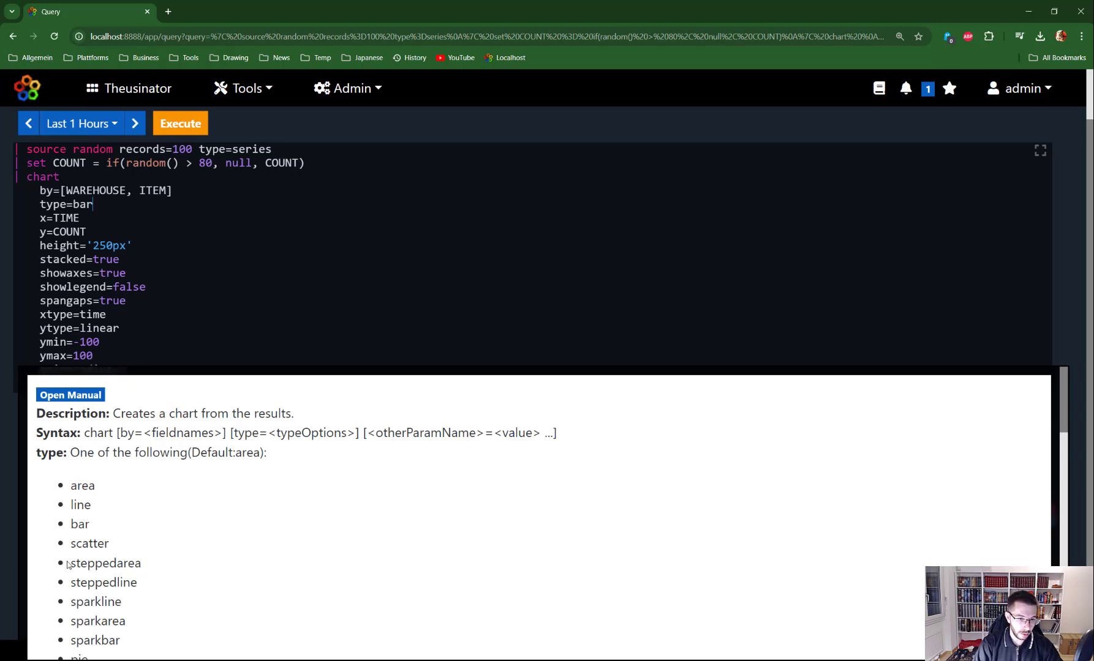
Close the chart help and call up chart help on a new line after pointradius=2
{"action": "scroll", "coordinate": [1061, 421], "scroll_direction": "down", "scroll_amount": 2}
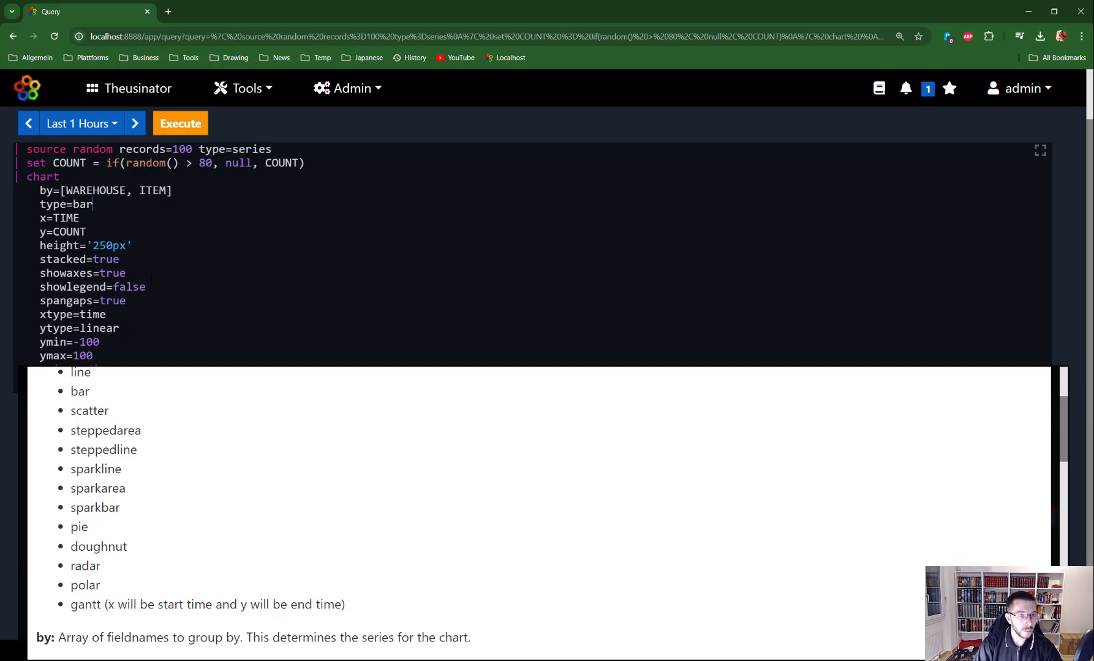
{"action": "left_click", "coordinate": [151, 276]}
{"action": "left_click", "coordinate": [197, 368]}
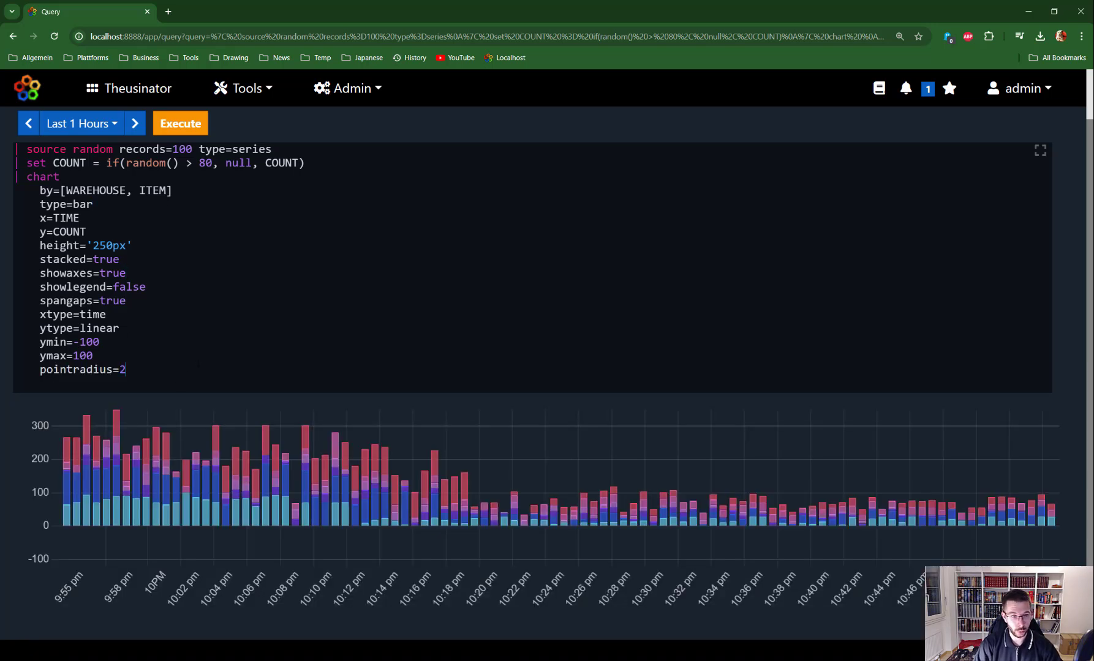
{"action": "key", "text": "Return"}
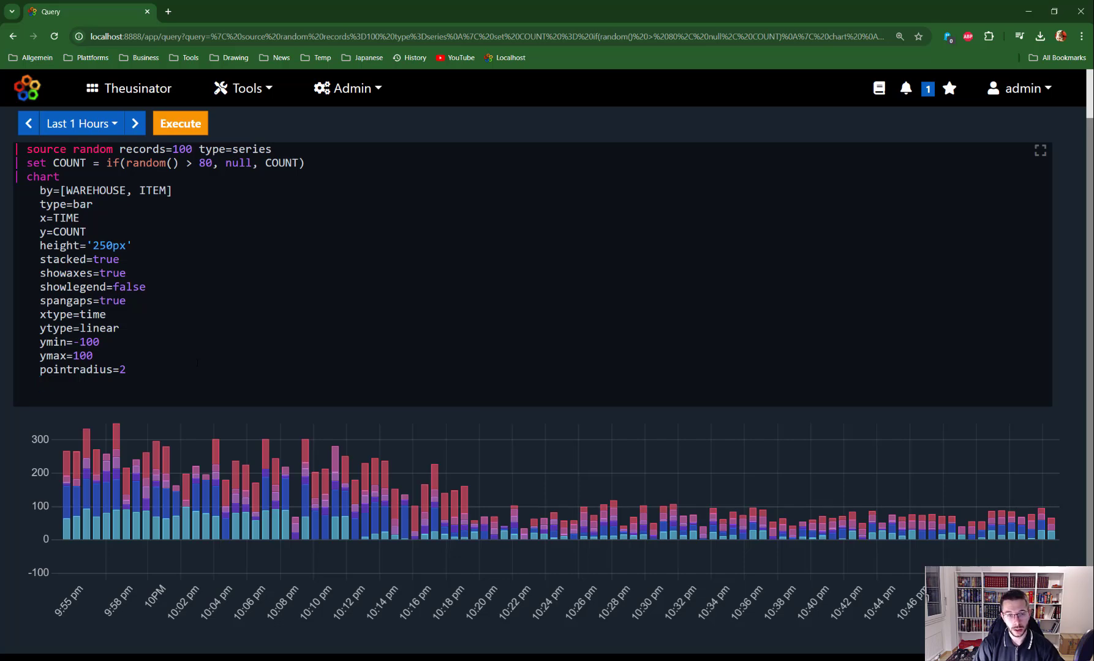
{"action": "key", "text": "ctrl+space"}
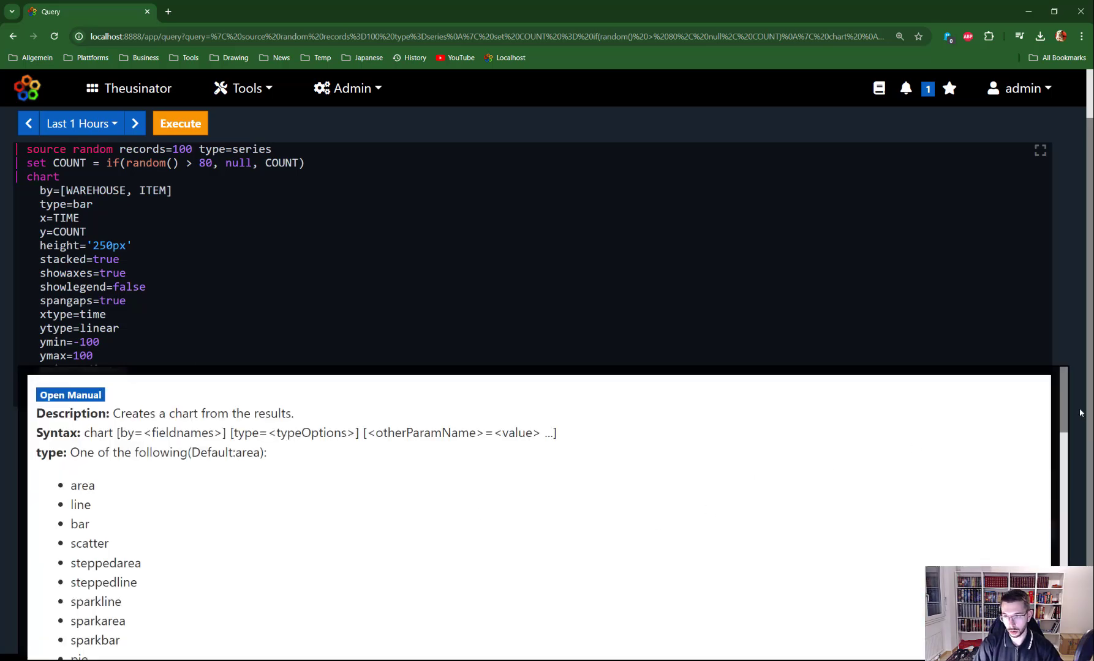
Open the chart manual, select the multichart example lines, then close it
{"action": "left_click_drag", "start_coordinate": [1066, 395], "coordinate": [1062, 551]}
{"action": "left_click", "coordinate": [84, 393]}
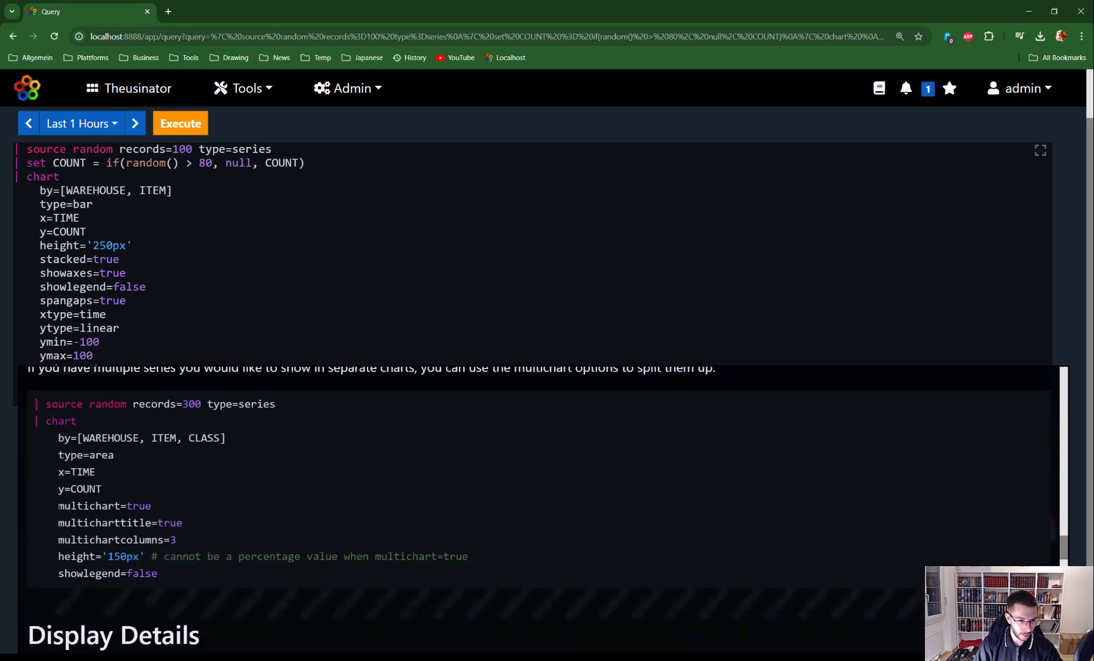
{"action": "left_click_drag", "start_coordinate": [59, 506], "coordinate": [169, 576]}
{"action": "key", "text": "ctrl+c"}
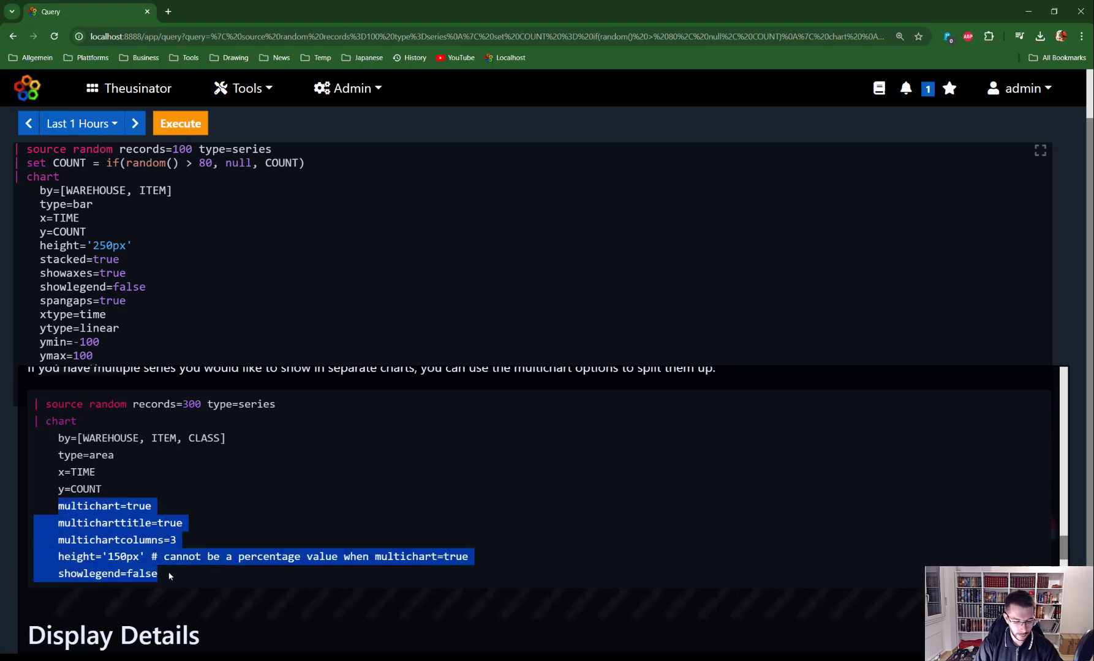
{"action": "left_click", "coordinate": [144, 301]}
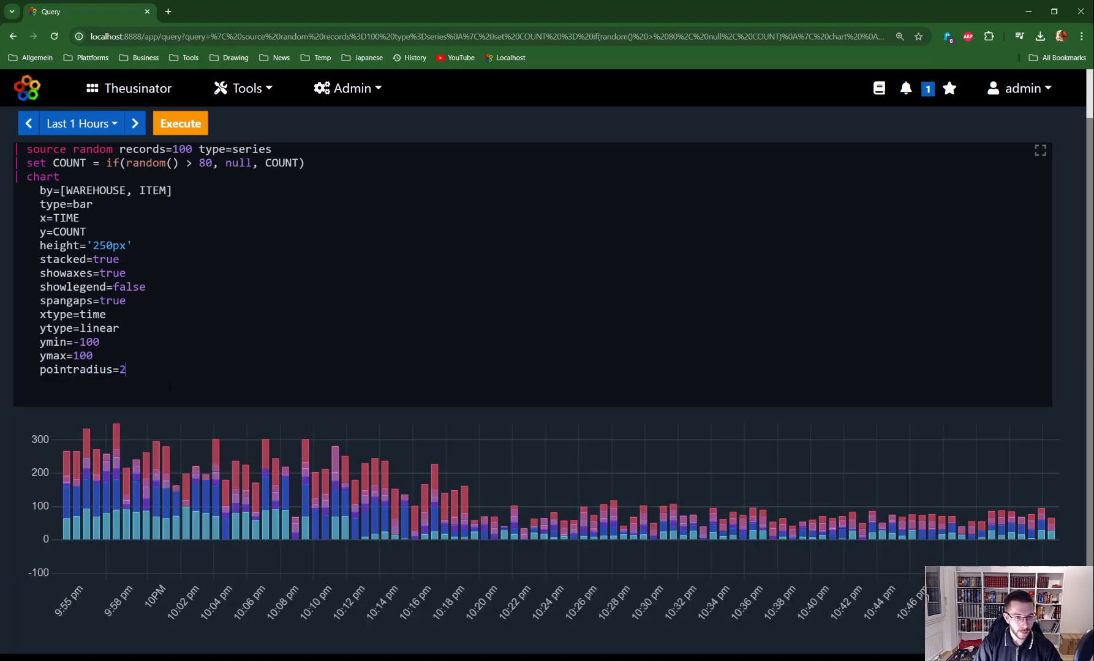
Paste the multichart, multicharttitle and multichartcolumns settings after pointradius=2 and rerun
{"action": "key", "text": "ctrl+Return"}
{"action": "key", "text": "Return"}
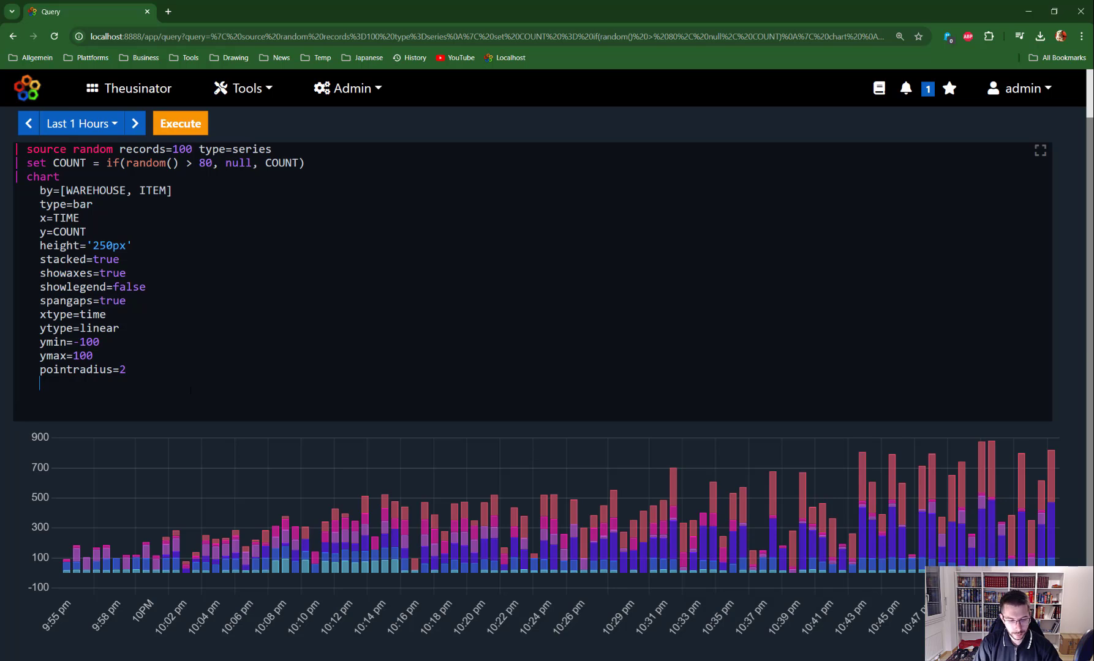
{"action": "key", "text": "ctrl+v"}
{"action": "double_click", "coordinate": [69, 384]}
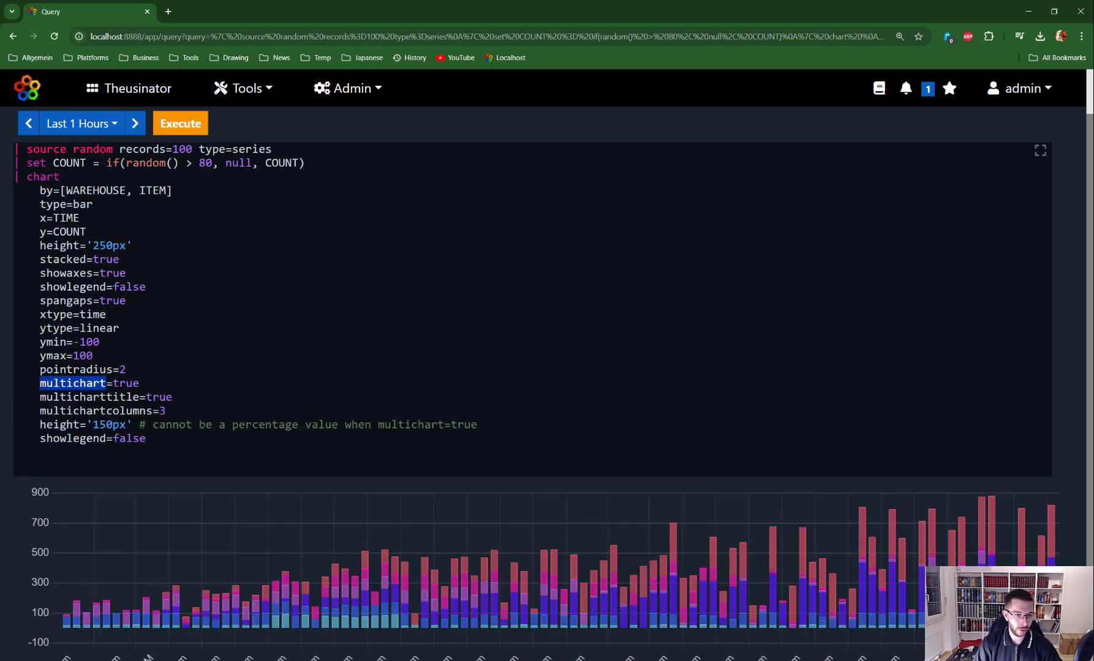
{"action": "double_click", "coordinate": [77, 398]}
{"action": "double_click", "coordinate": [73, 412]}
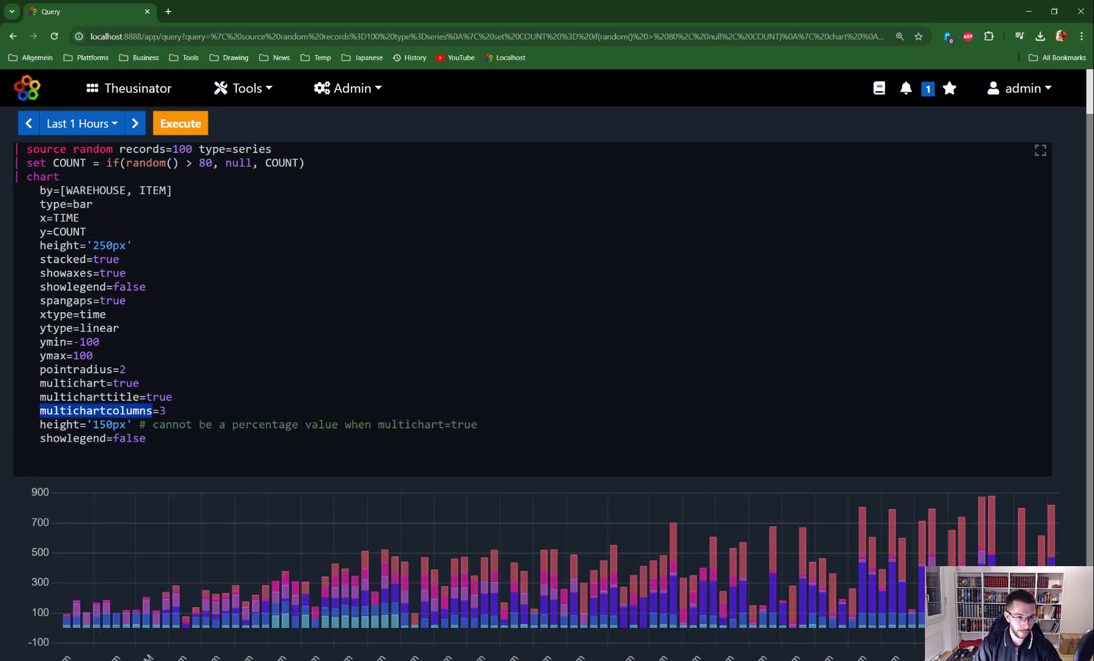
{"action": "left_click", "coordinate": [67, 384]}
{"action": "double_click", "coordinate": [67, 384]}
{"action": "double_click", "coordinate": [125, 384]}
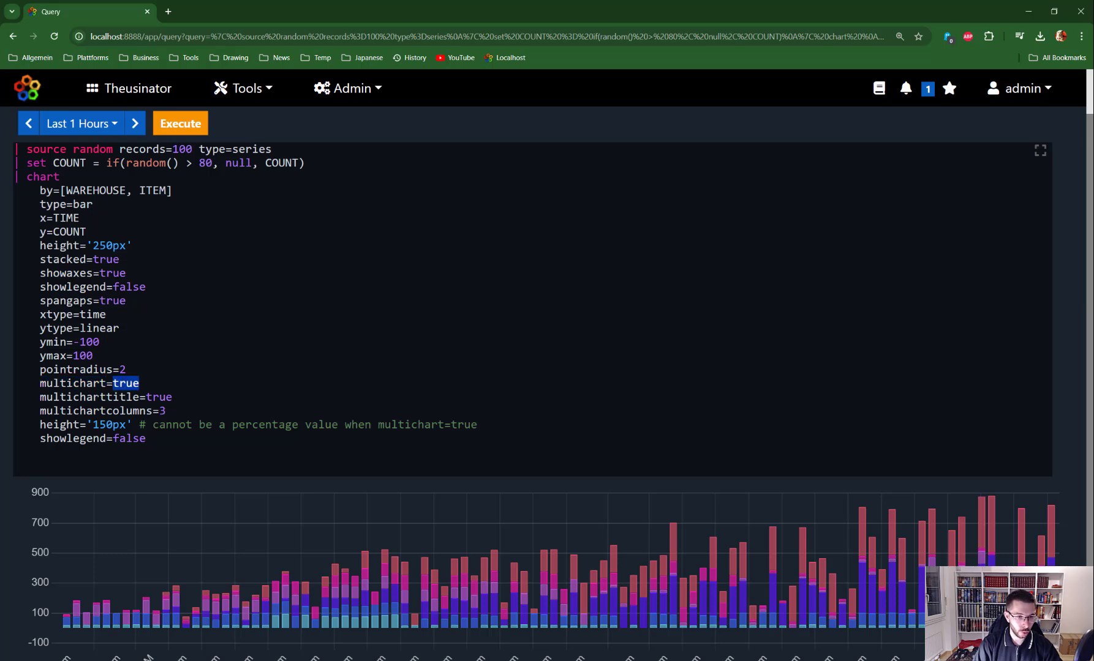
{"action": "double_click", "coordinate": [85, 397]}
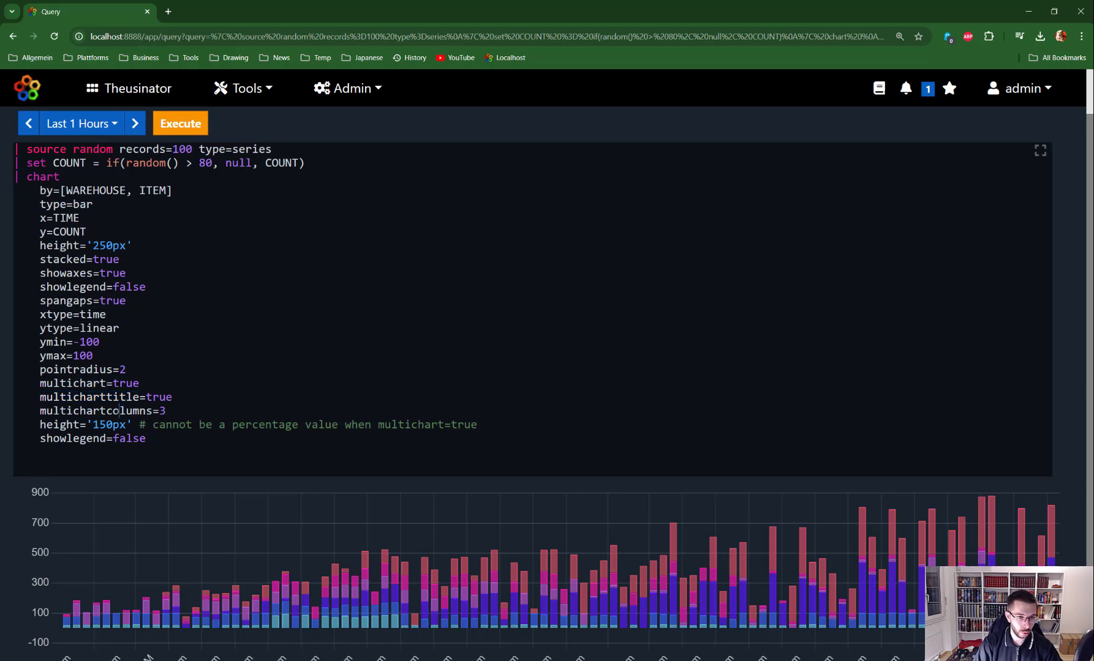
{"action": "double_click", "coordinate": [94, 411]}
{"action": "key", "text": "ctrl+Return"}
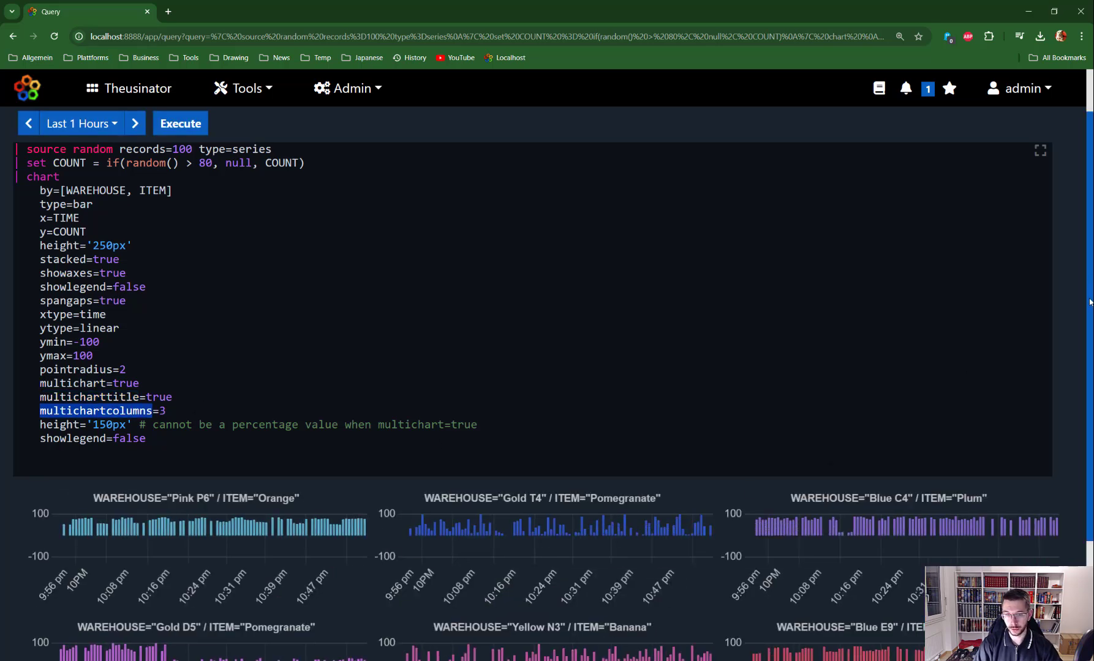
Change ymin from -100 to 0 and rerun the split charts
{"action": "scroll", "coordinate": [1090, 302], "scroll_direction": "down", "scroll_amount": 3}
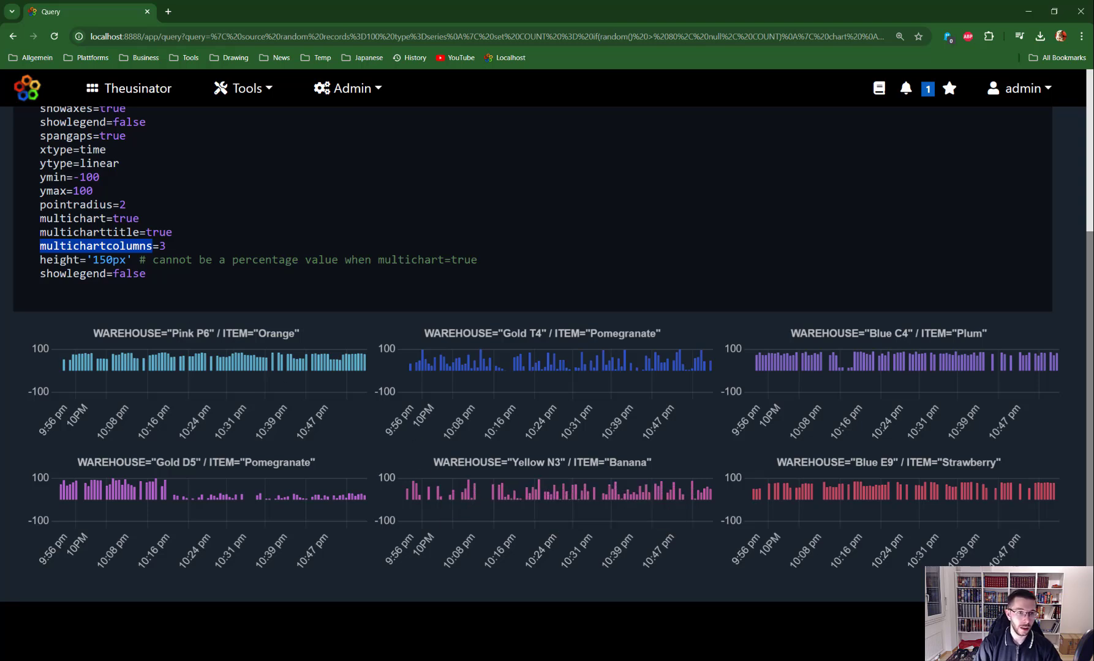
{"action": "left_click", "coordinate": [86, 177]}
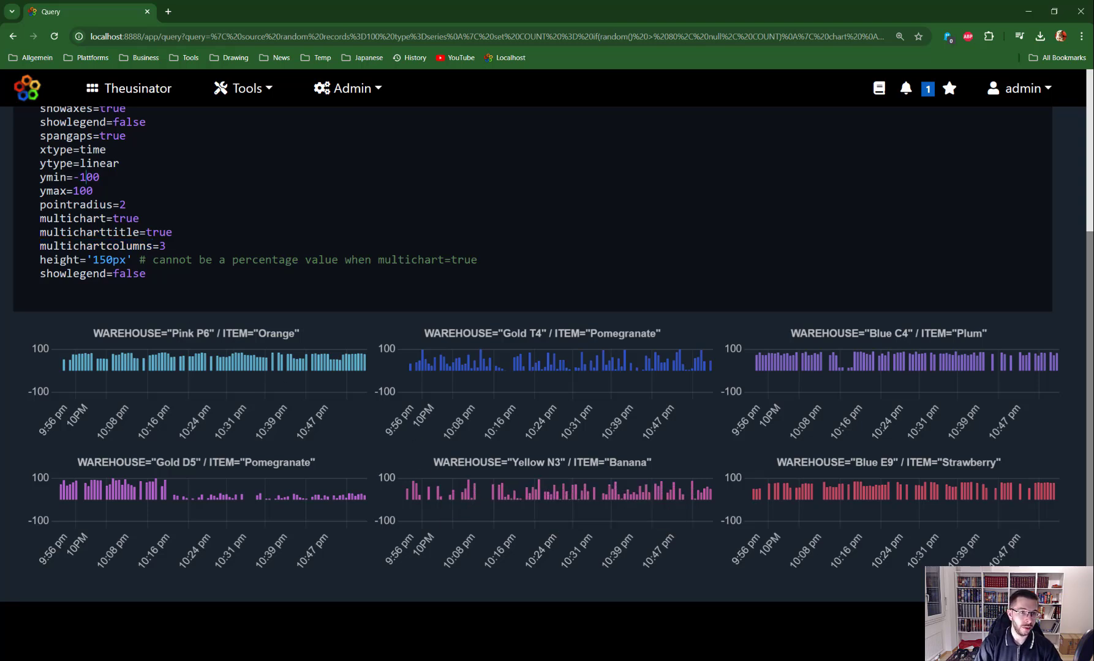
{"action": "key", "text": "BackSpace"}
{"action": "key", "text": "BackSpace"}
{"action": "key", "text": "Delete"}
{"action": "key", "text": "ctrl+Return"}
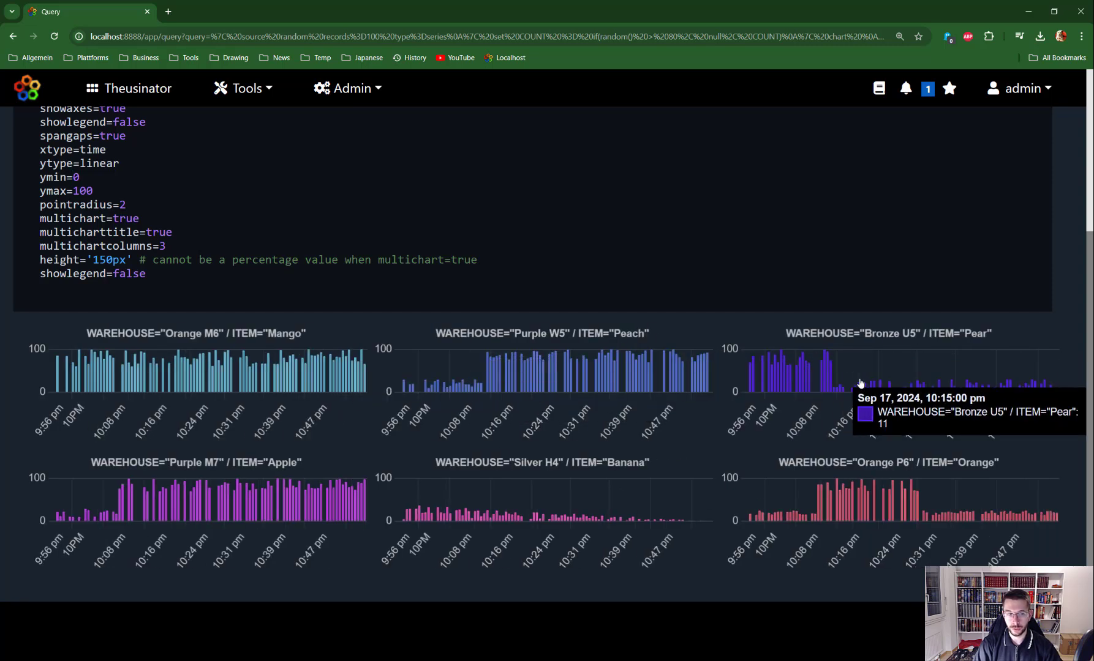
{"action": "scroll", "coordinate": [1090, 306], "scroll_direction": "up", "scroll_amount": 3}
{"action": "scroll", "coordinate": [554, 386], "scroll_direction": "up", "scroll_amount": 1}
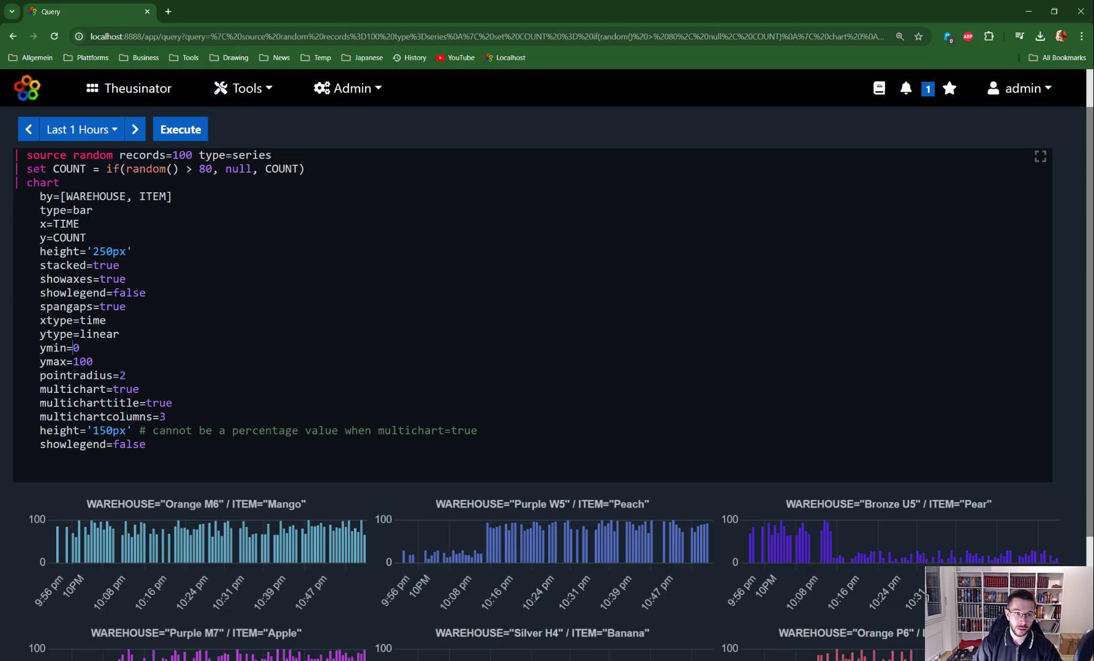
Add seriesCount=25 to the random source line
{"action": "key", "text": "ctrl+Return"}
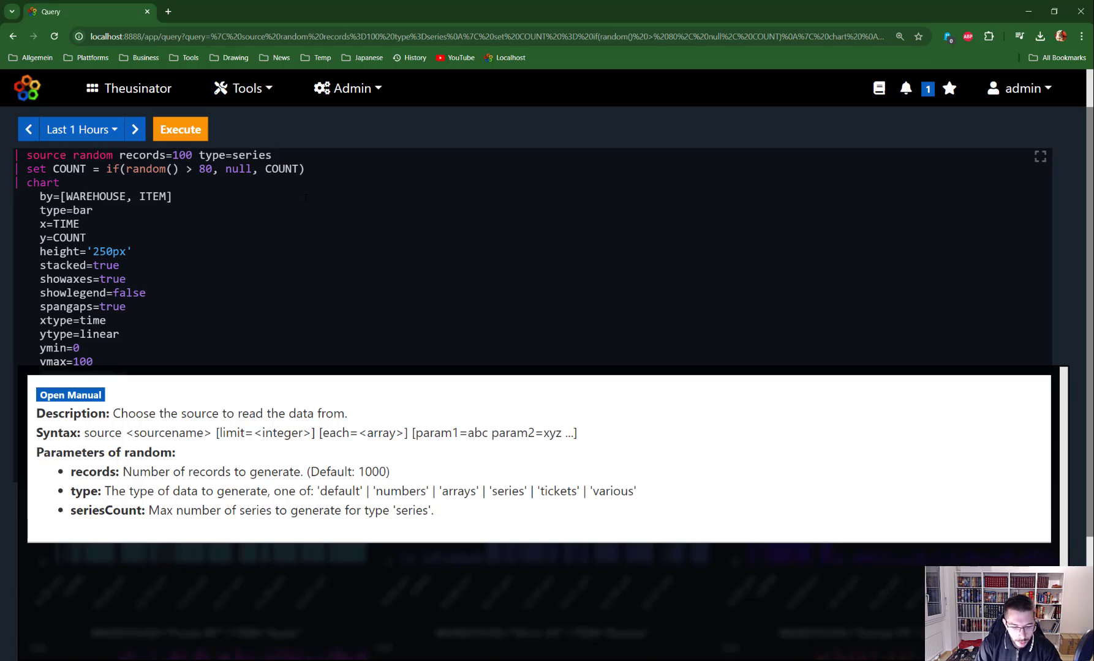
{"action": "type", "text": "series"}
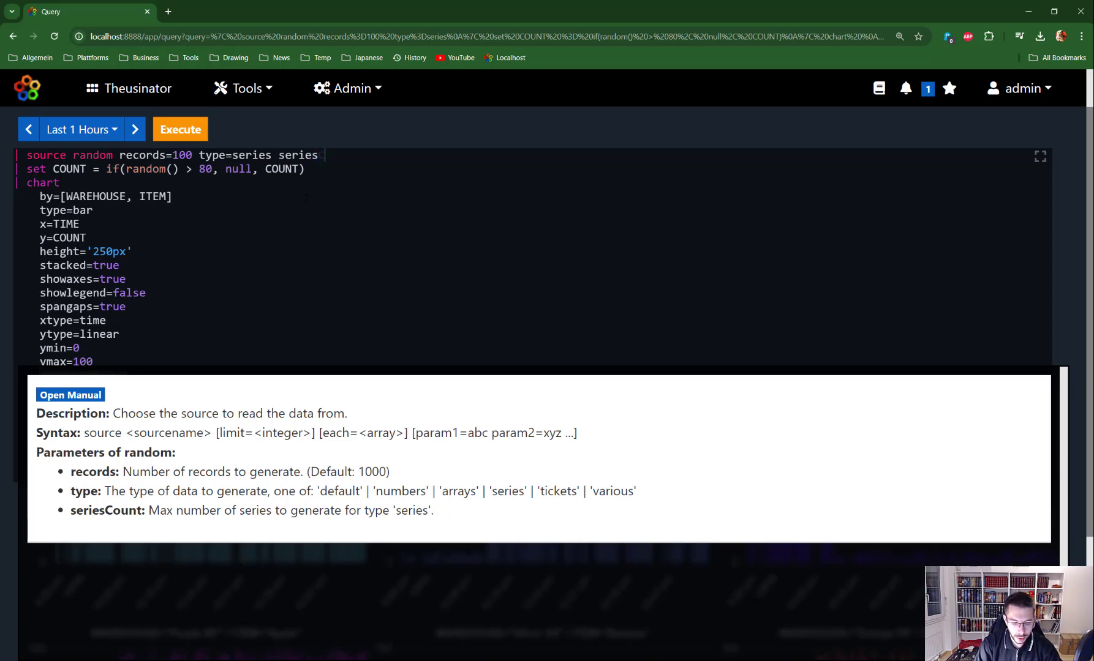
{"action": "key", "text": "BackSpace"}
{"action": "type", "text": "Count"}
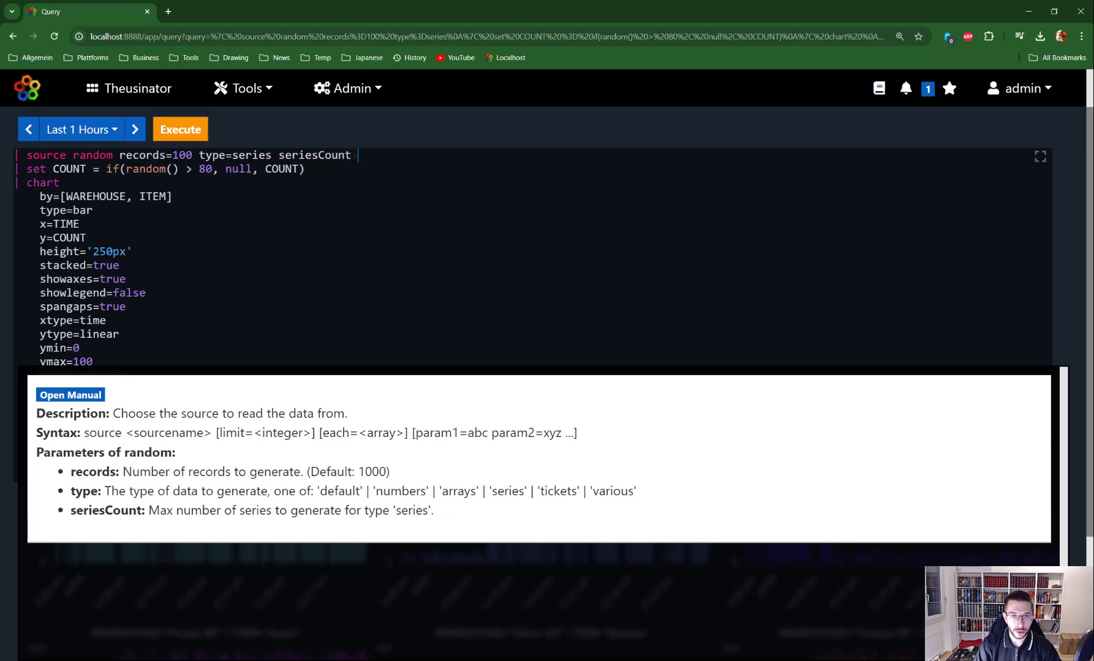
{"action": "type", "text": "="}
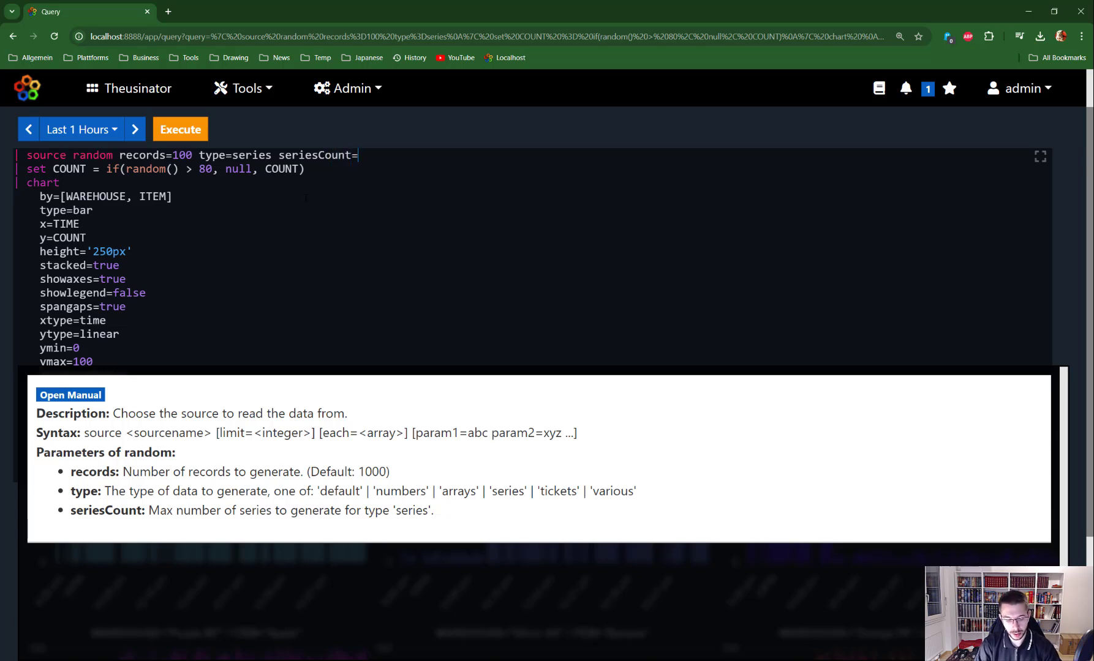
{"action": "type", "text": "2"}
{"action": "left_click", "coordinate": [294, 185]}
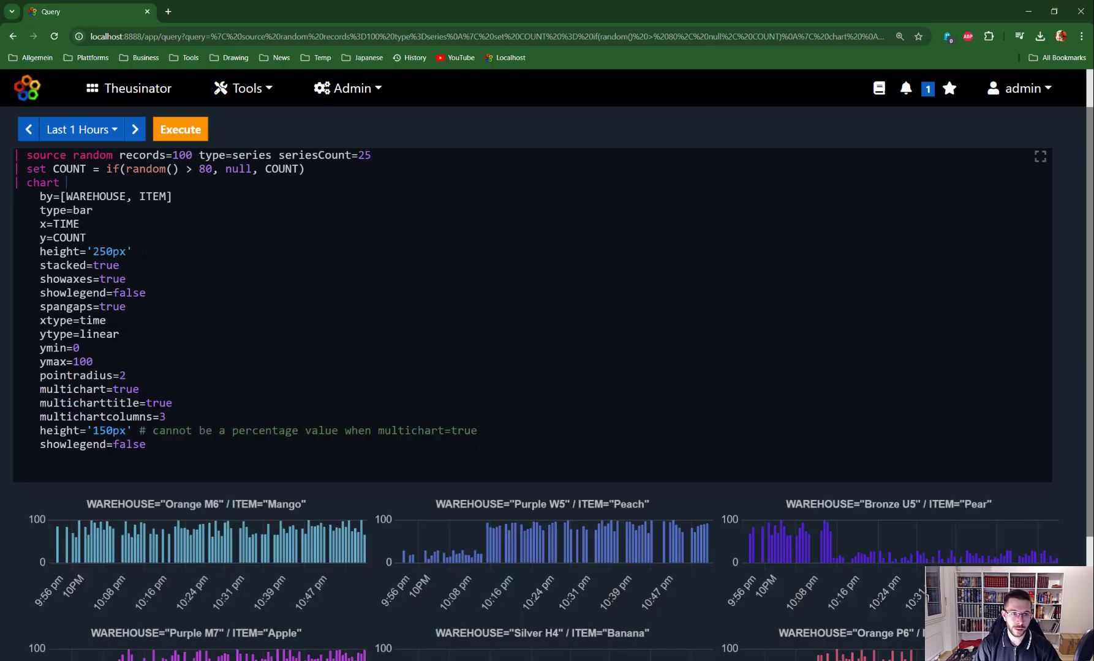
Toggle multichart to false and back to true, rerunning after each change
{"action": "double_click", "coordinate": [127, 389]}
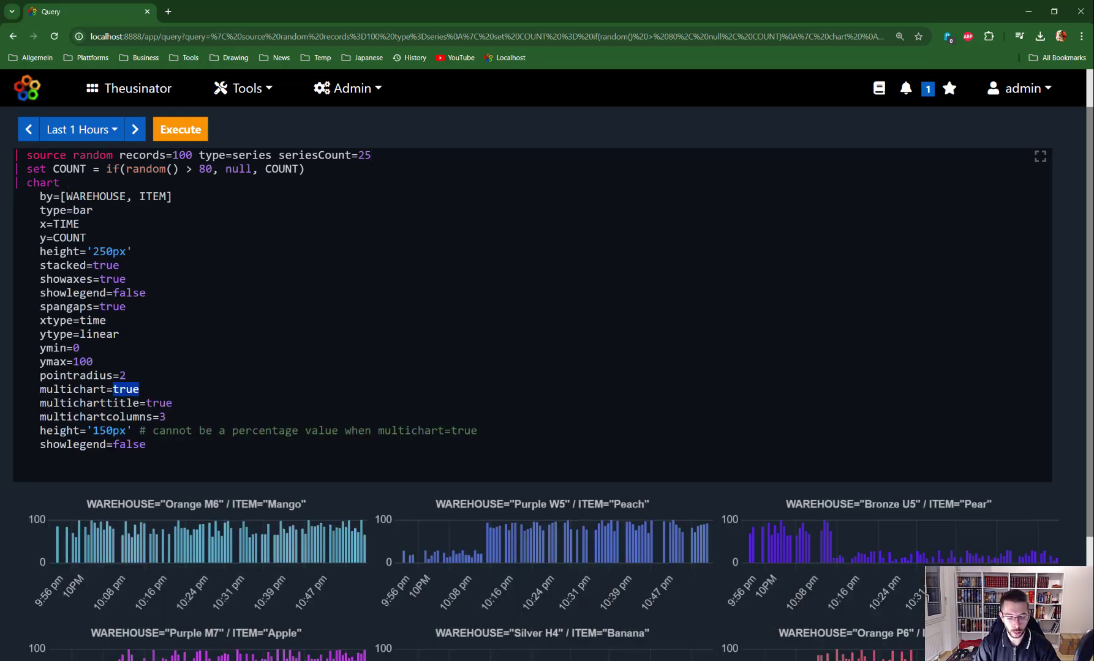
{"action": "type", "text": "false"}
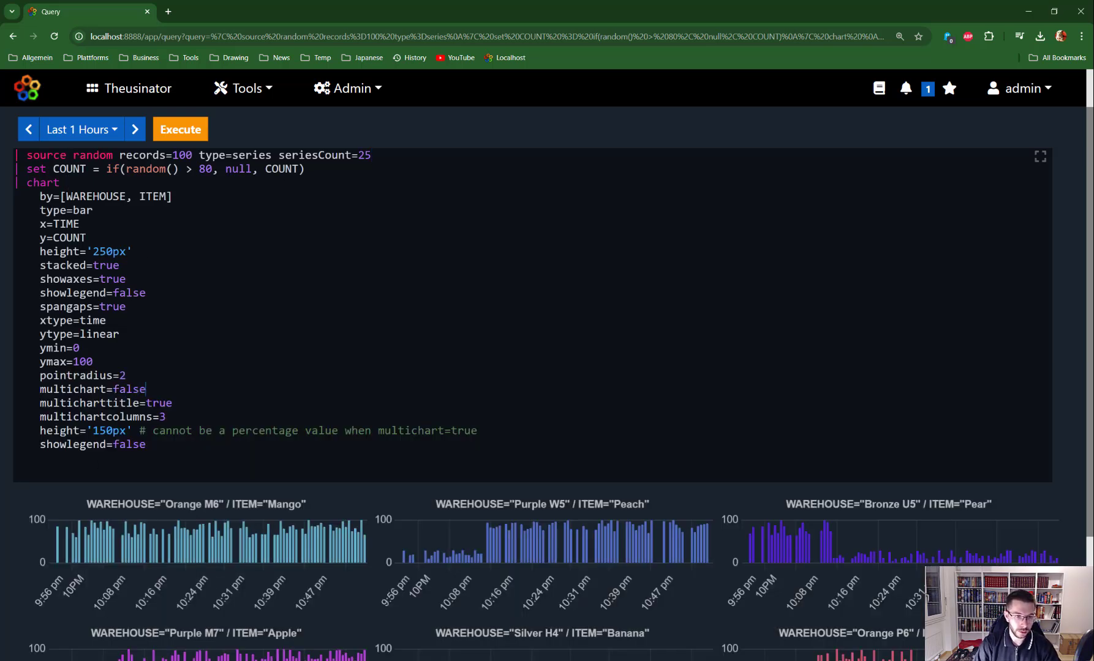
{"action": "key", "text": "ctrl+Return"}
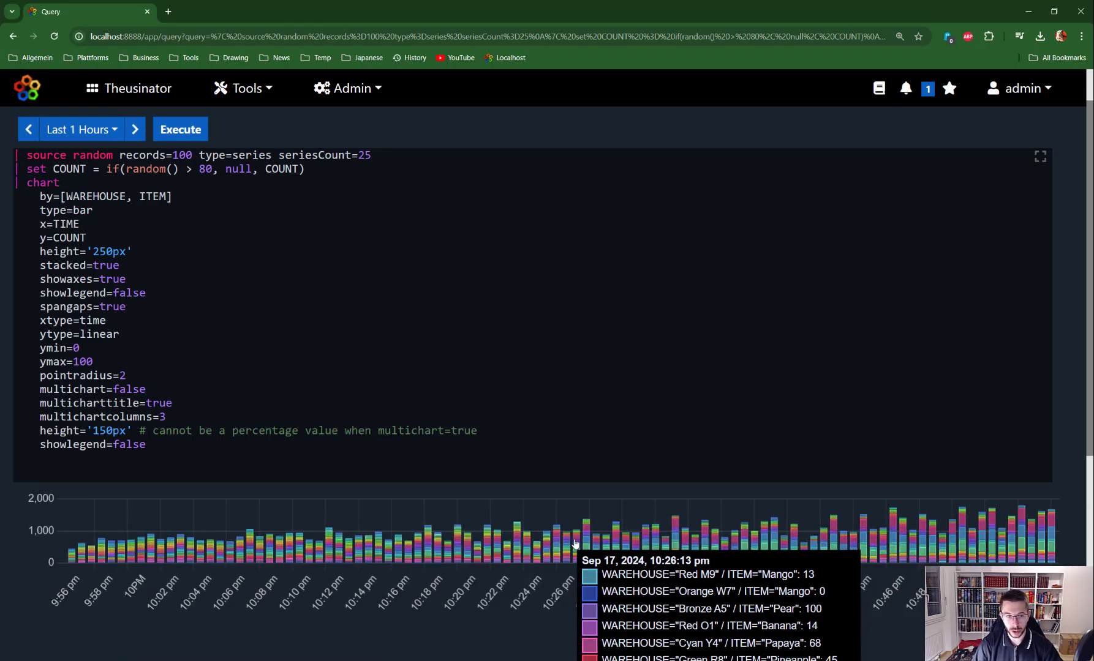
{"action": "double_click", "coordinate": [130, 389]}
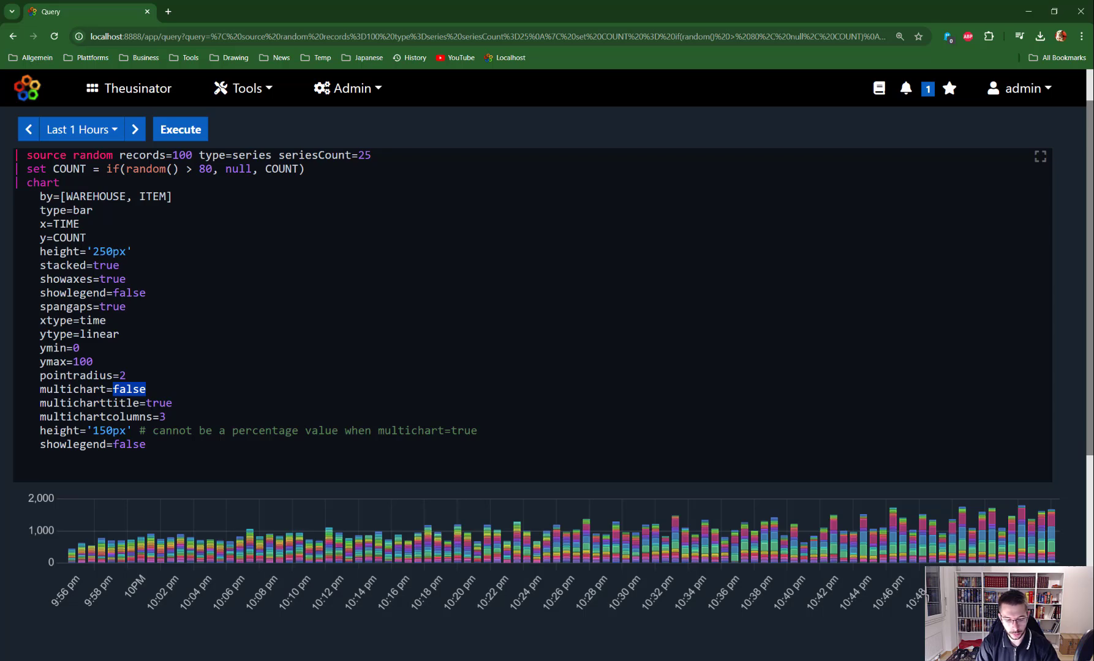
{"action": "type", "text": "true"}
{"action": "key", "text": "ctrl+Return"}
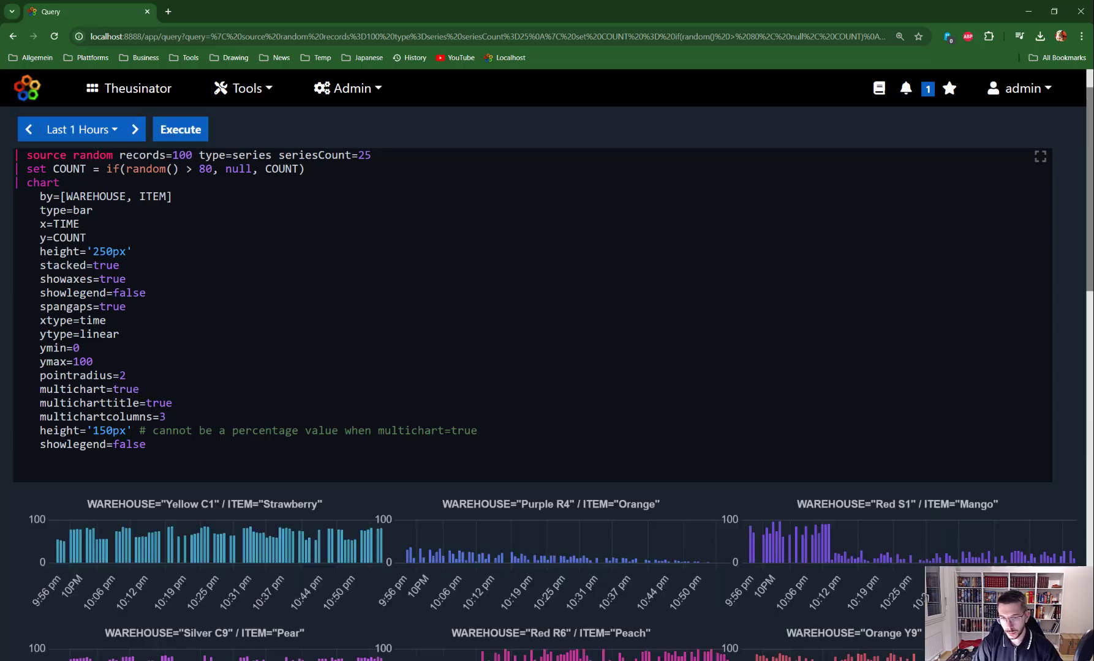
Redraw the multicharts as line charts by changing type=bar to type=line
{"action": "scroll", "coordinate": [545, 367], "scroll_direction": "down", "scroll_amount": 7}
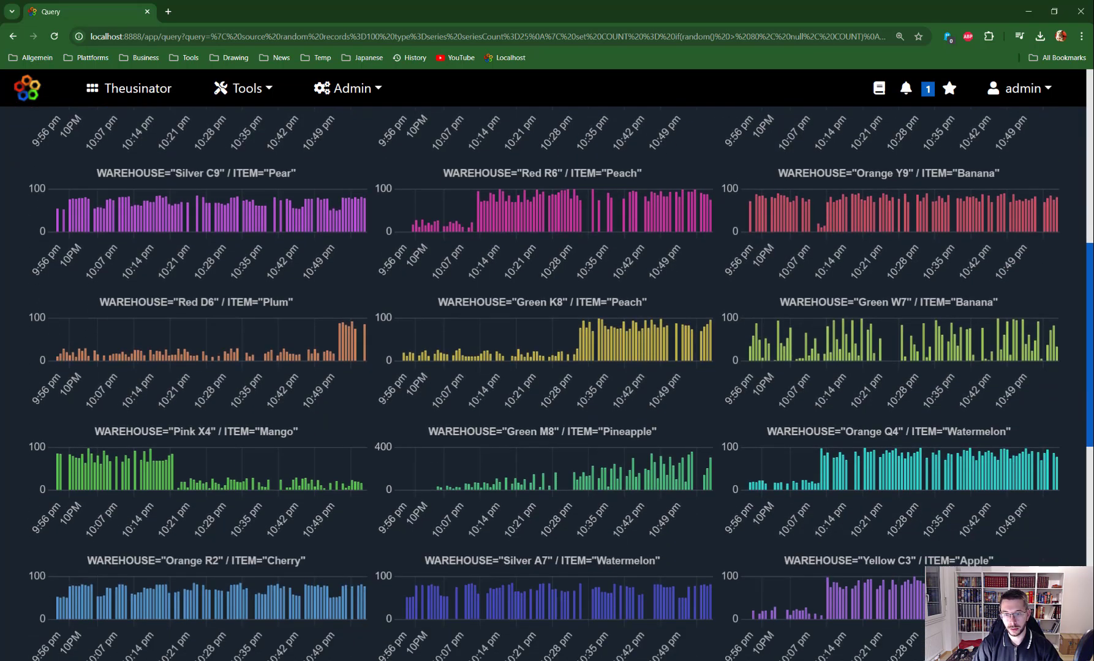
{"action": "scroll", "coordinate": [545, 367], "scroll_direction": "down", "scroll_amount": 10}
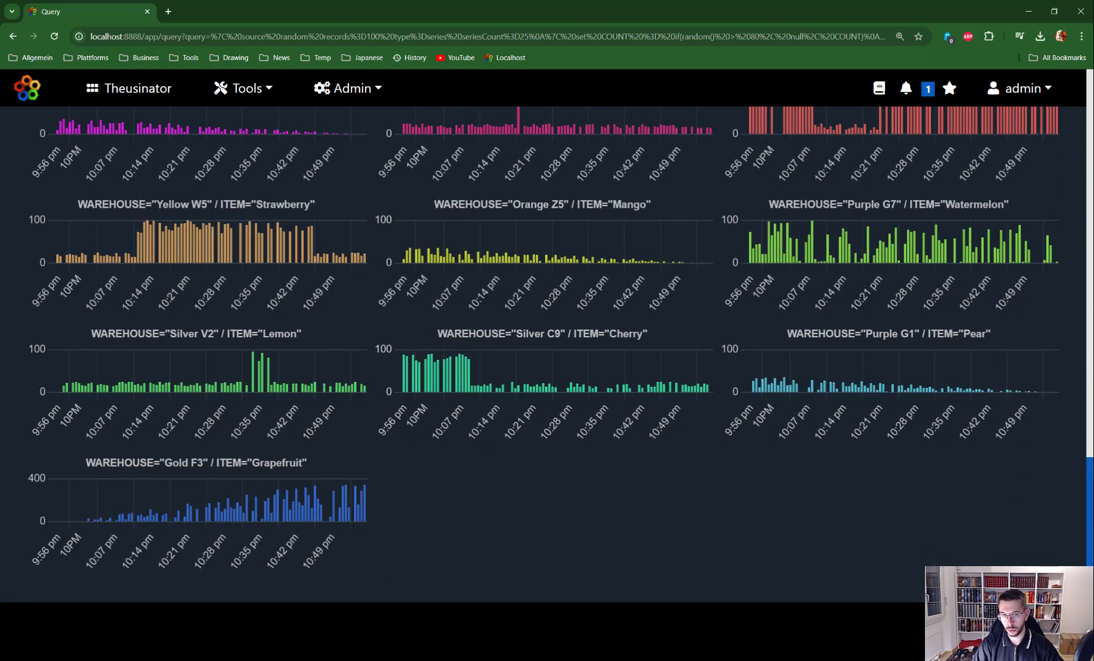
{"action": "scroll", "coordinate": [545, 367], "scroll_direction": "up", "scroll_amount": 17}
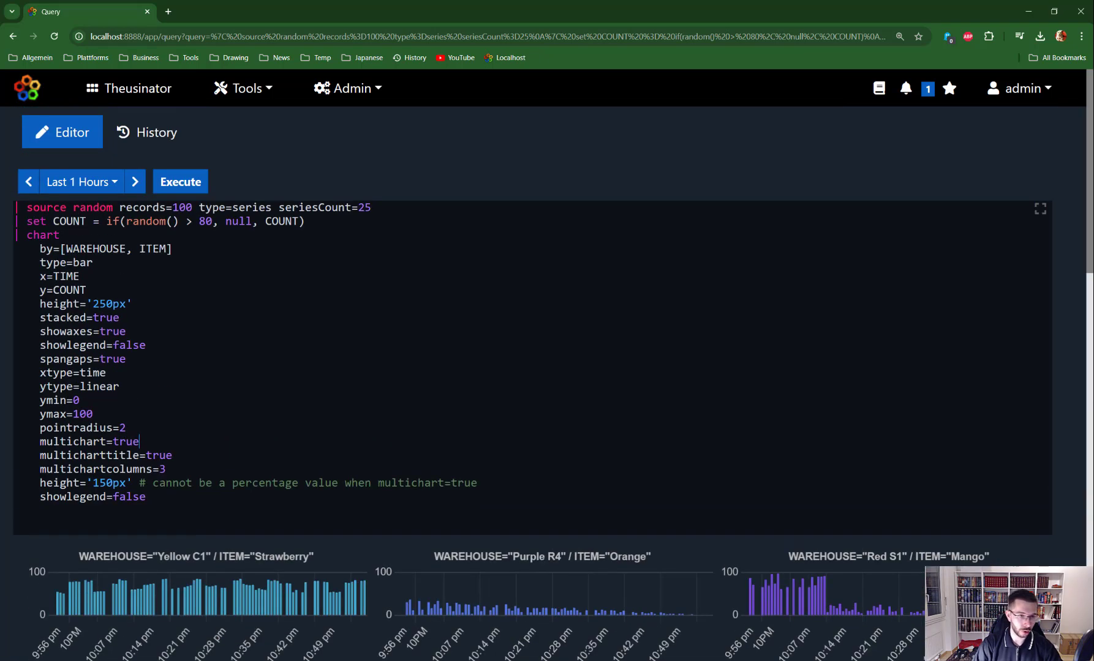
{"action": "double_click", "coordinate": [82, 262]}
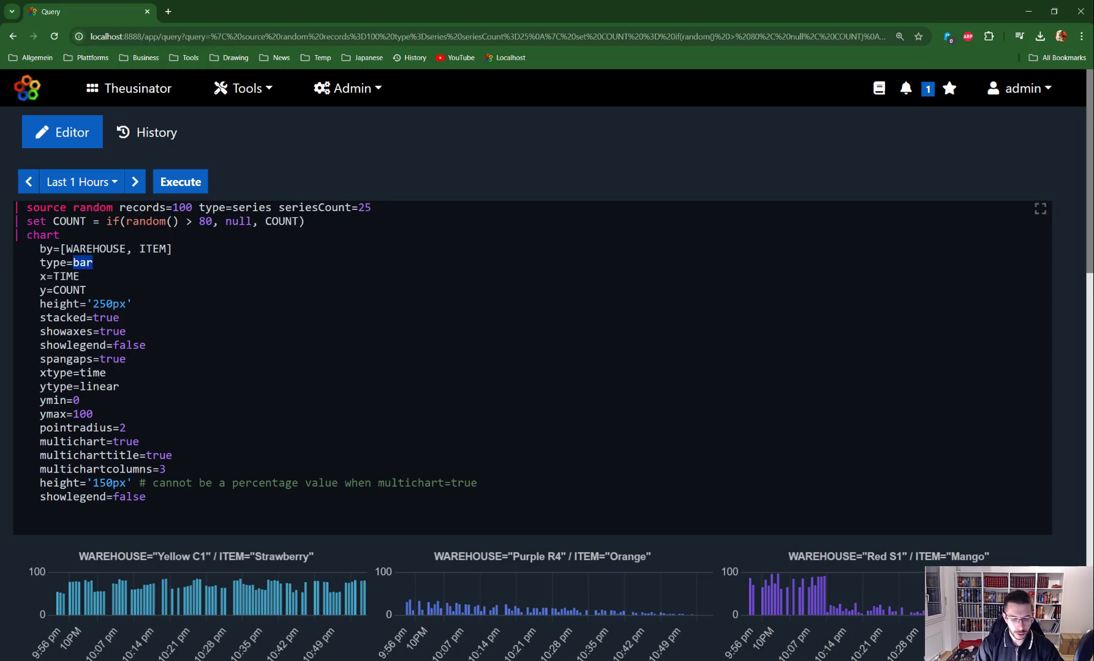
{"action": "type", "text": "line"}
{"action": "key", "text": "ctrl+Return"}
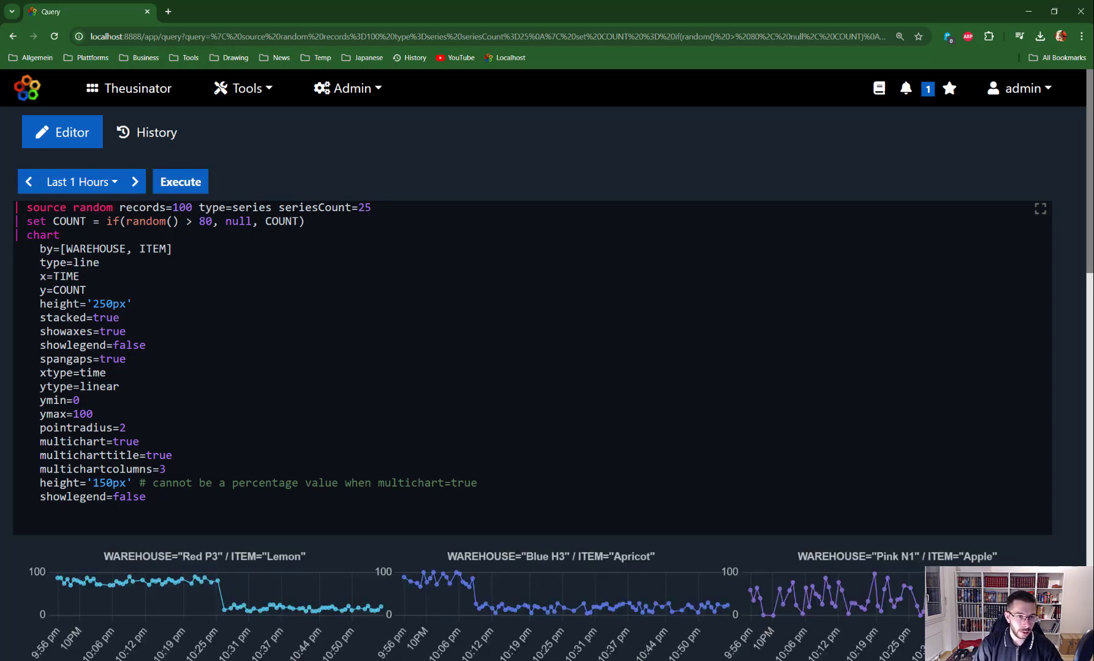
Change the chart type to sparkline and rerun
{"action": "left_click", "coordinate": [81, 262]}
{"action": "type", "text": "spaerk"}
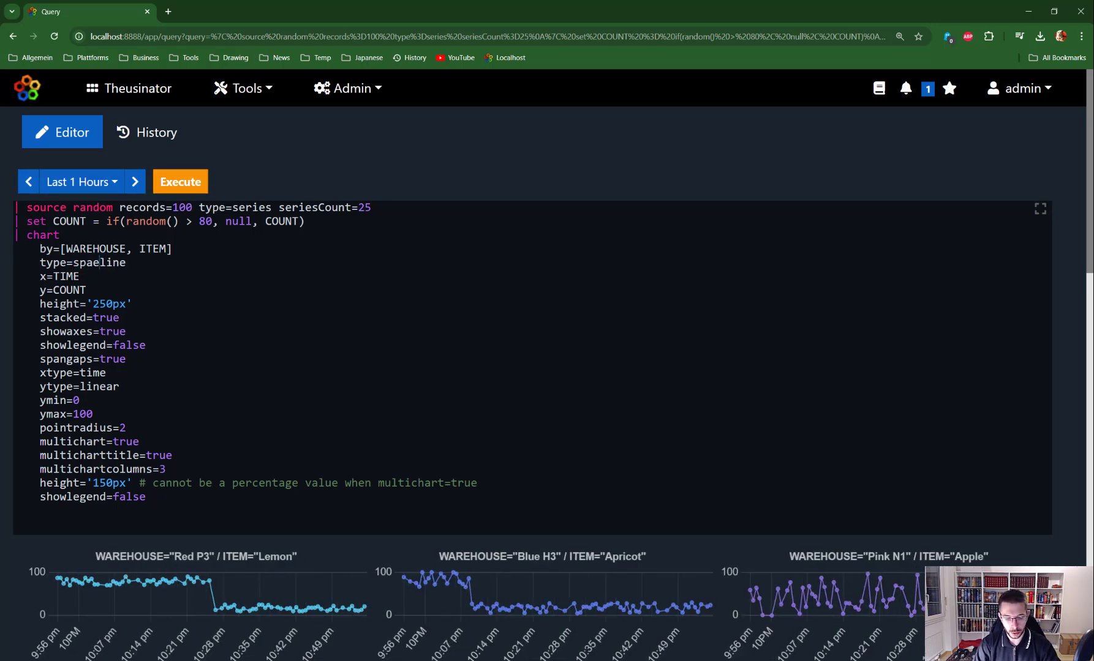
{"action": "key", "text": "BackSpace"}
{"action": "key", "text": "BackSpace"}
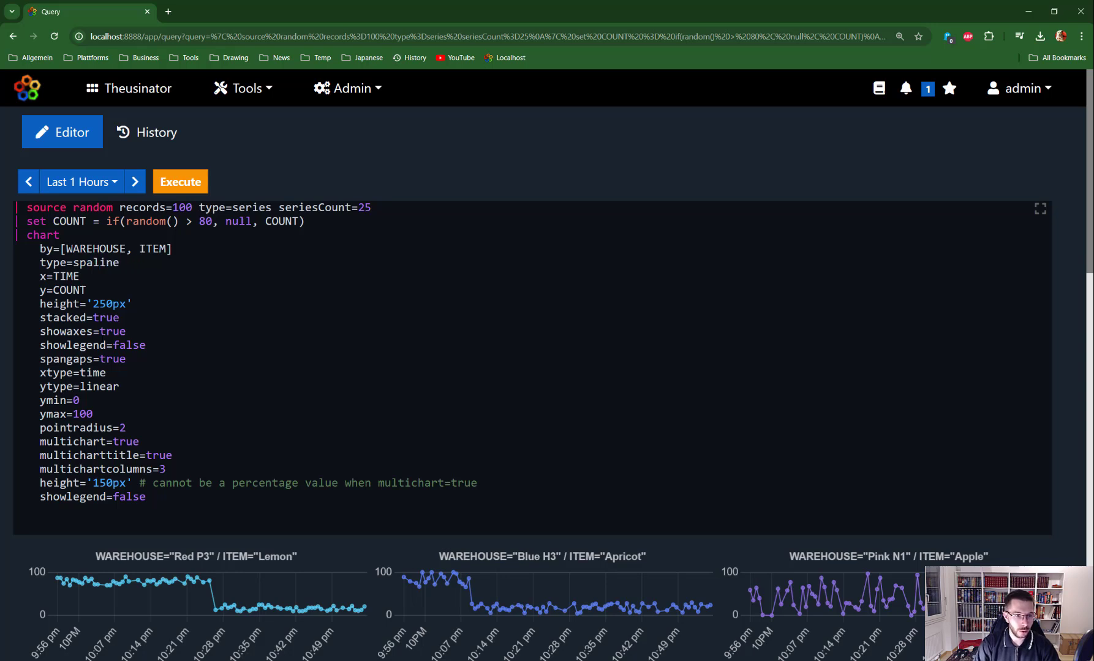
{"action": "type", "text": "r"}
{"action": "key", "text": "Right"}
{"action": "key", "text": "ctrl+Return"}
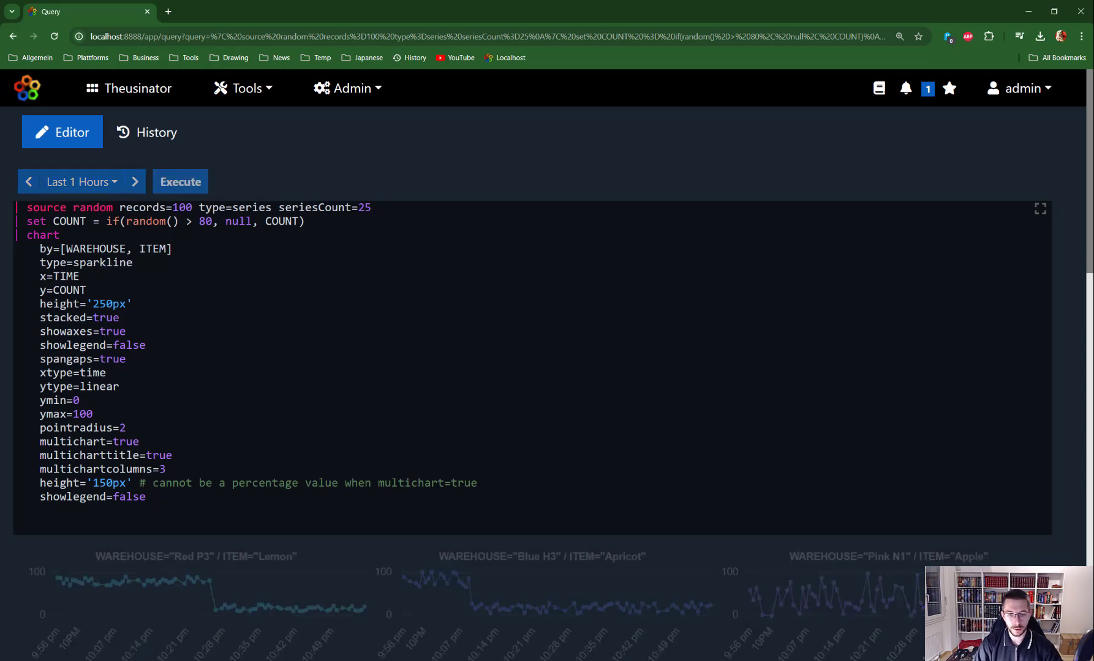
{"action": "left_click_drag", "start_coordinate": [1090, 204], "coordinate": [1059, 183]}
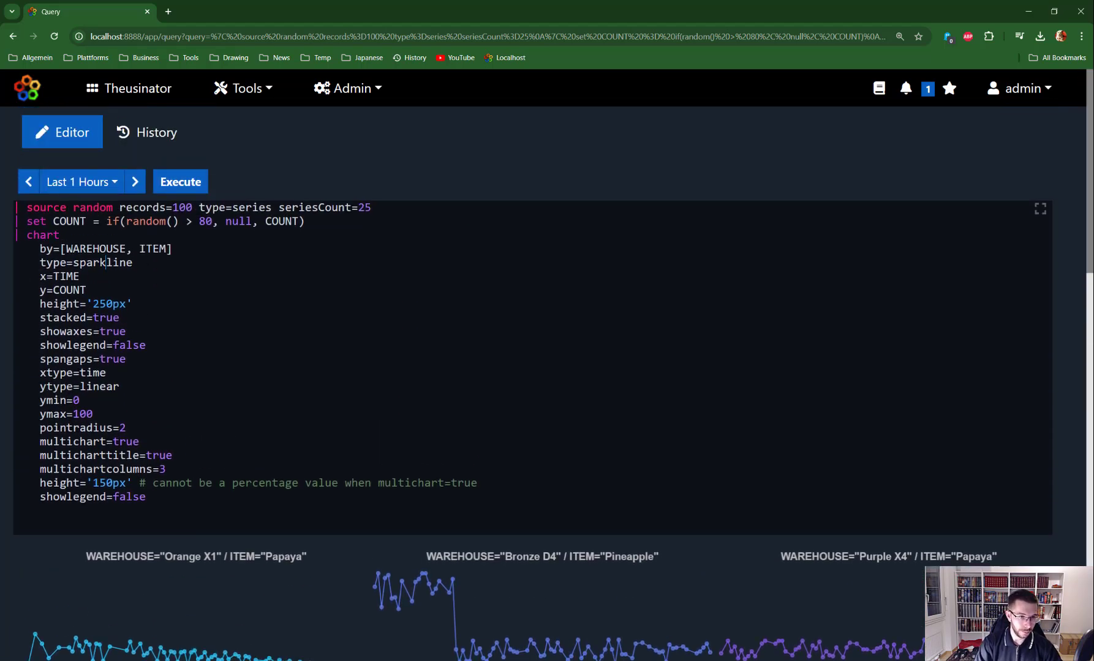
Switch the chart type to area and set multichartcolumns=5
{"action": "left_click_drag", "start_coordinate": [133, 263], "coordinate": [73, 263]}
{"action": "type", "text": "area"}
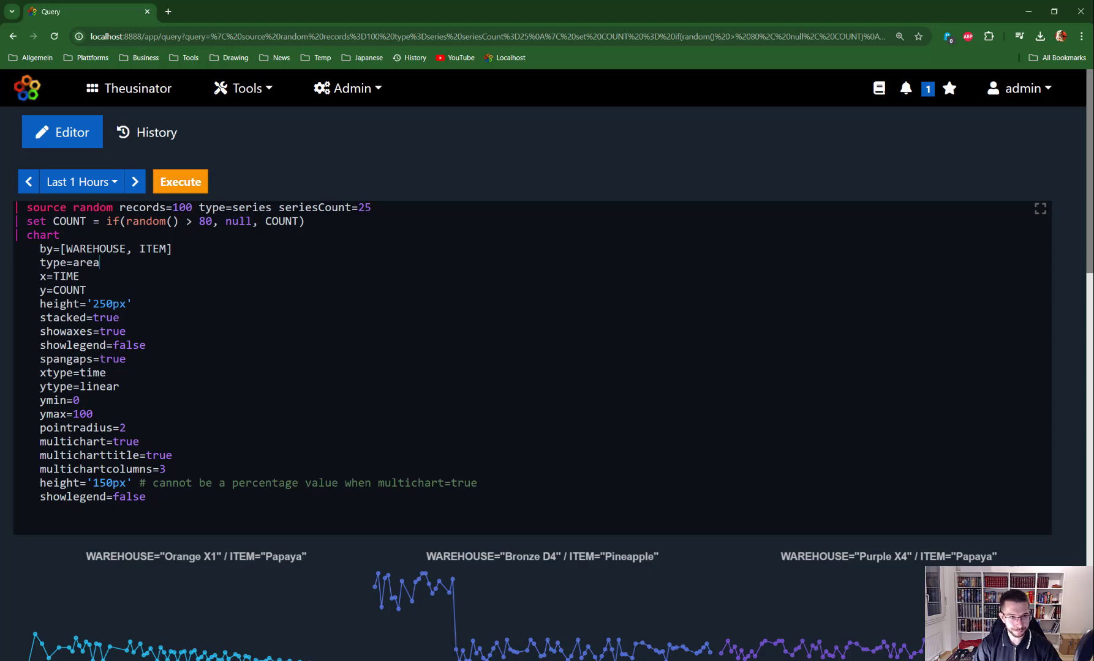
{"action": "key", "text": "ctrl+Return"}
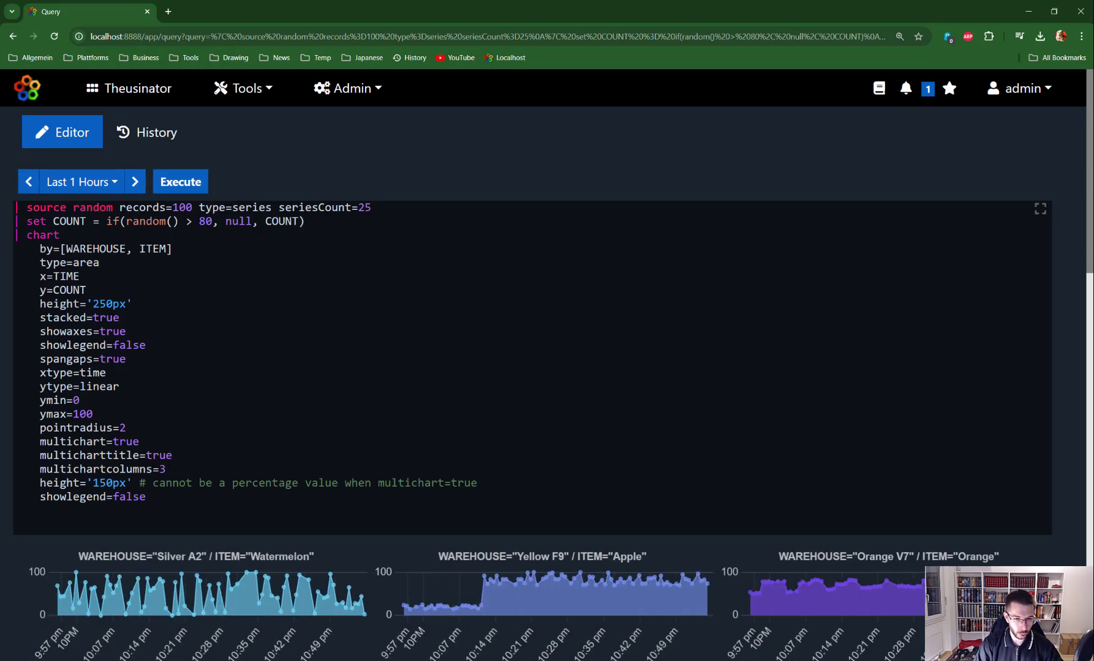
{"action": "scroll", "coordinate": [796, 429], "scroll_direction": "down", "scroll_amount": 2}
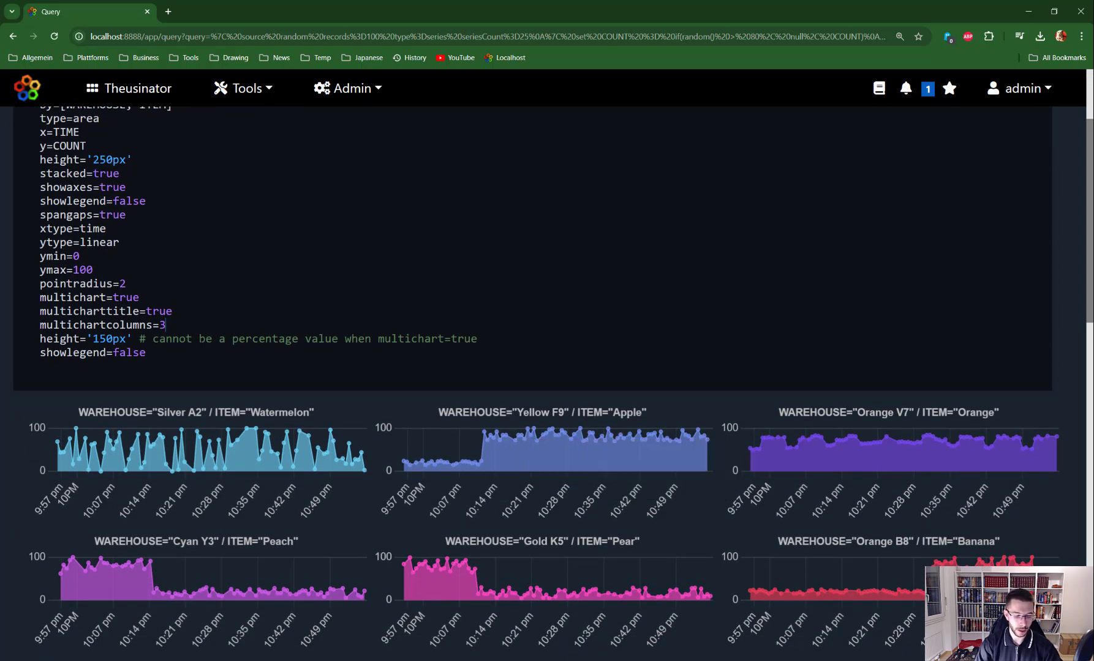
{"action": "key", "text": "BackSpace"}
{"action": "type", "text": "5"}
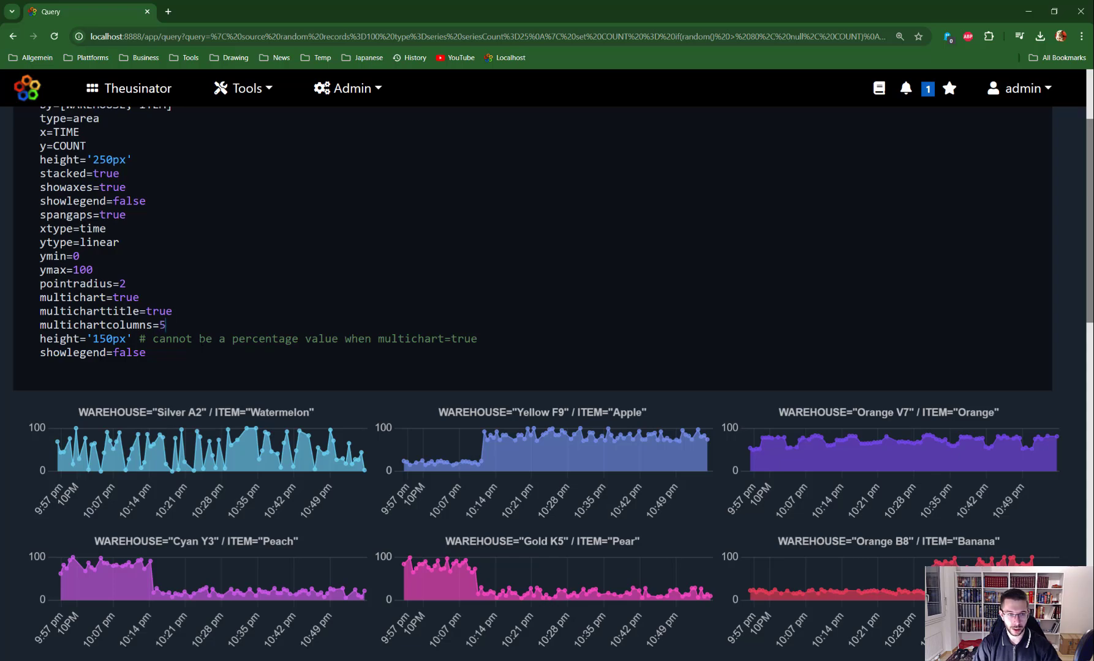
{"action": "key", "text": "ctrl+Return"}
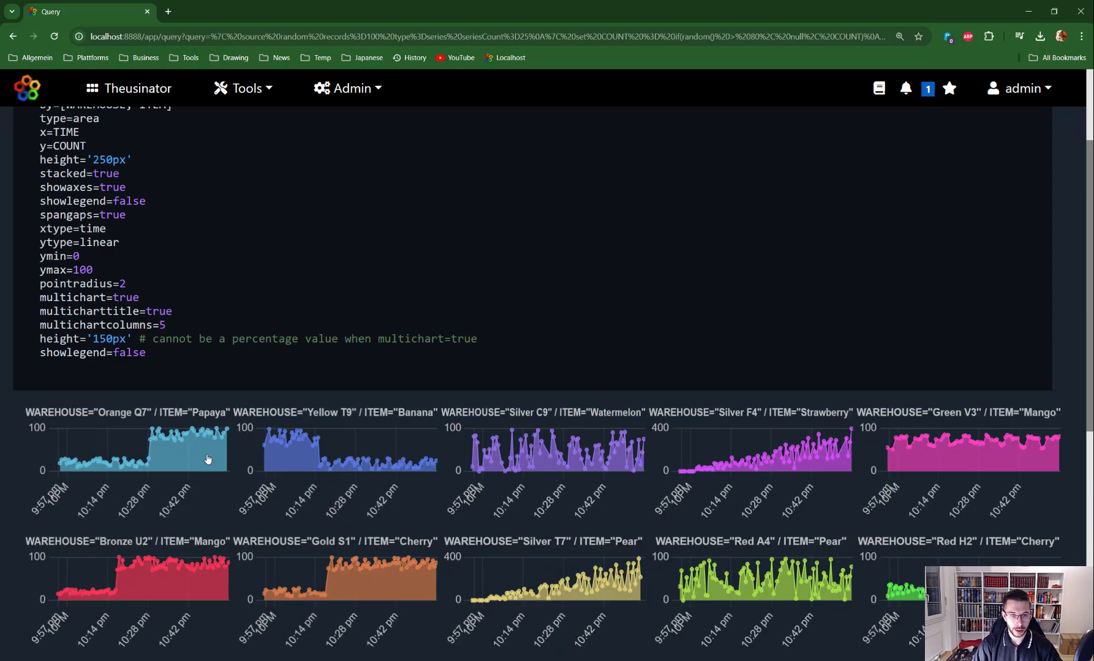
{"action": "scroll", "coordinate": [1080, 476], "scroll_direction": "down", "scroll_amount": 8}
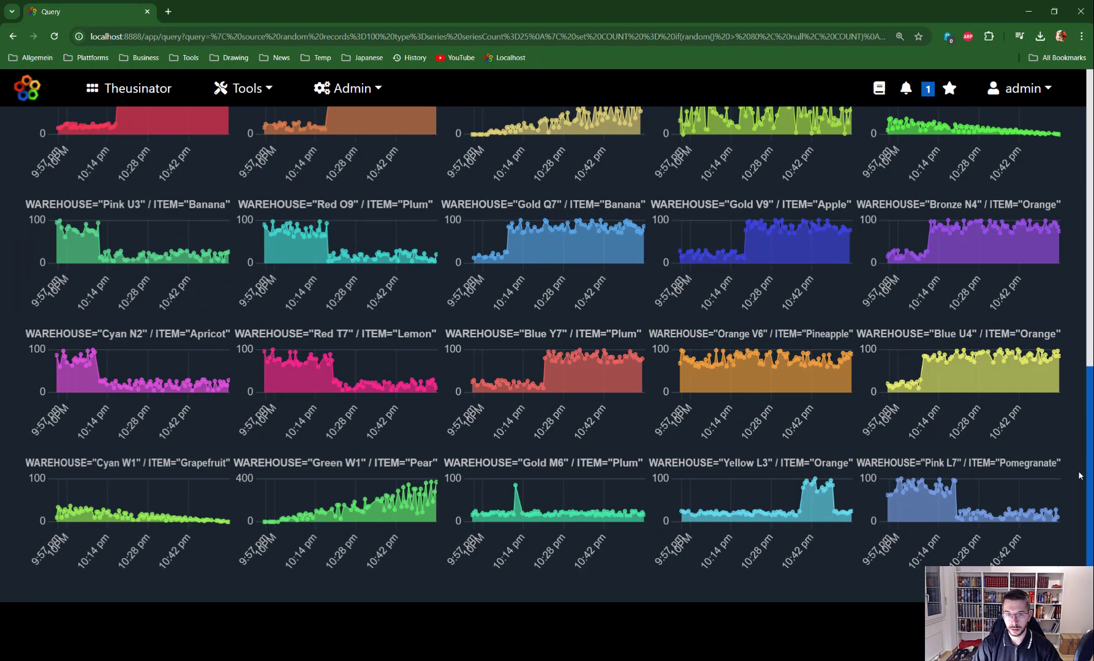
{"action": "left_click_drag", "start_coordinate": [1078, 474], "coordinate": [1077, 235]}
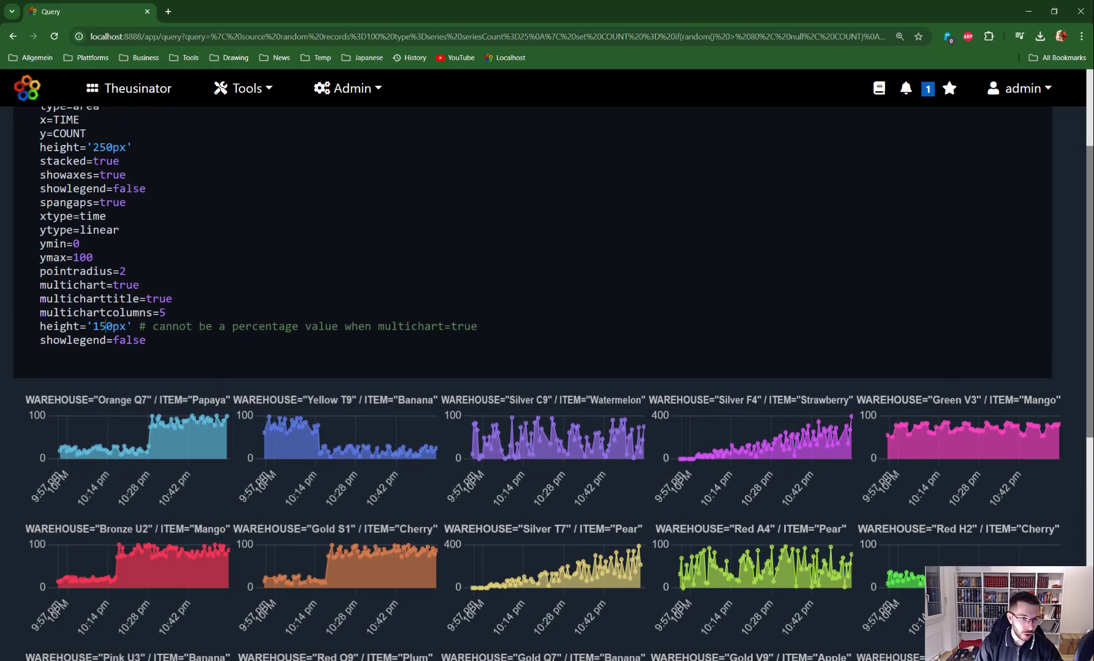
Change the height from 150px to 250px, briefly try 250%, and settle on 250px
{"action": "key", "text": "BackSpace"}
{"action": "type", "text": "2"}
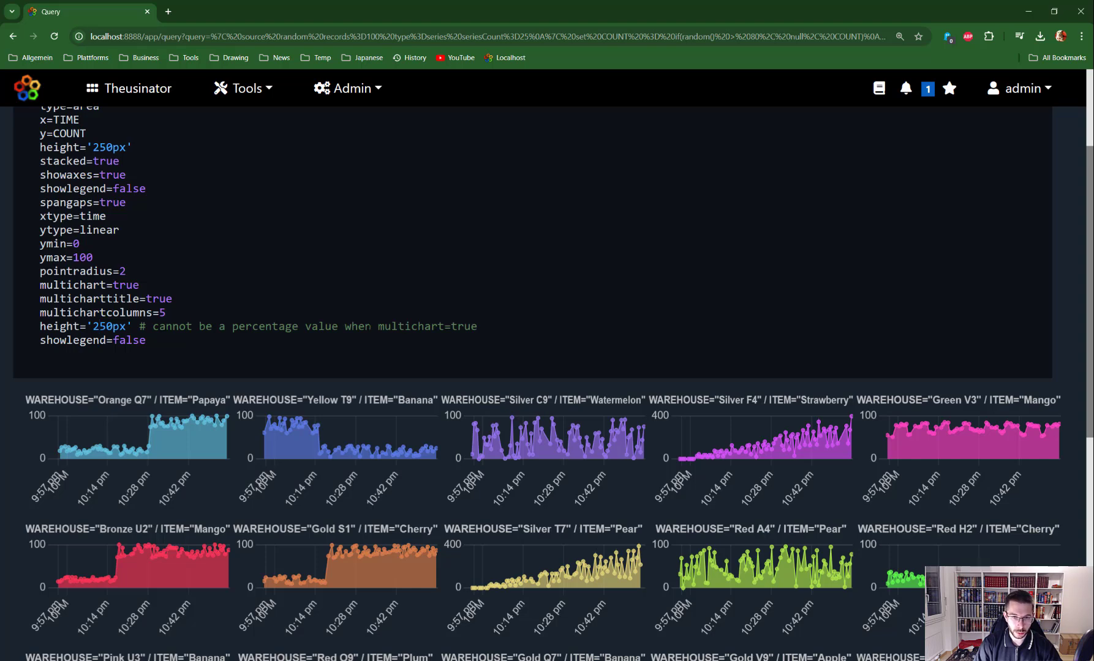
{"action": "key", "text": "ctrl+Return"}
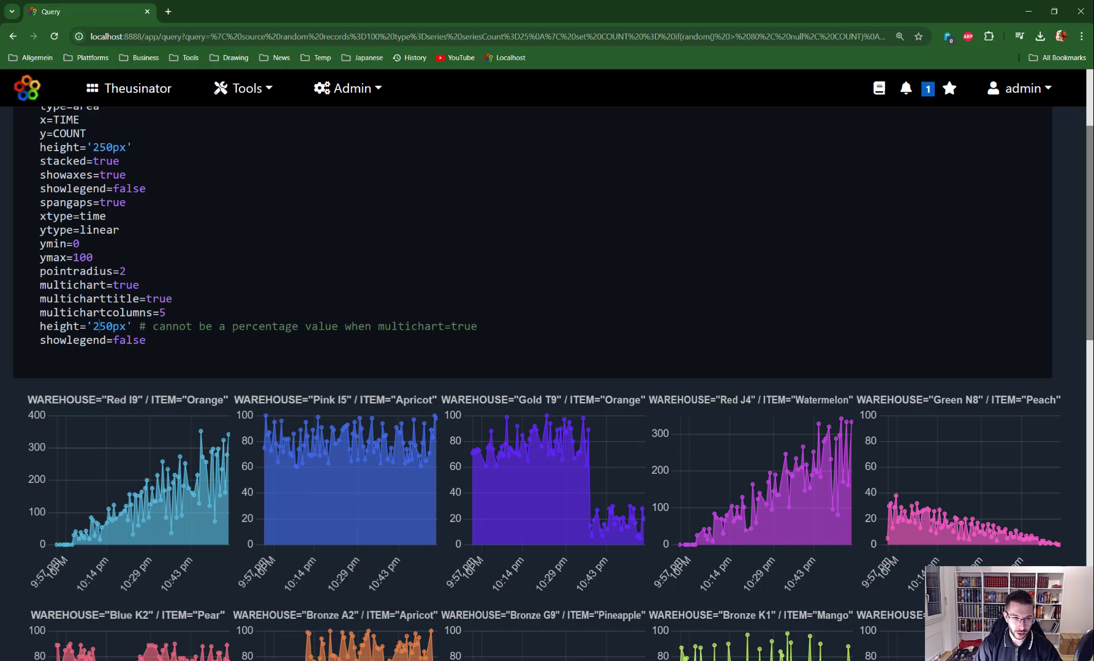
{"action": "key", "text": "BackSpace"}
{"action": "key", "text": "BackSpace"}
{"action": "type", "text": "%"}
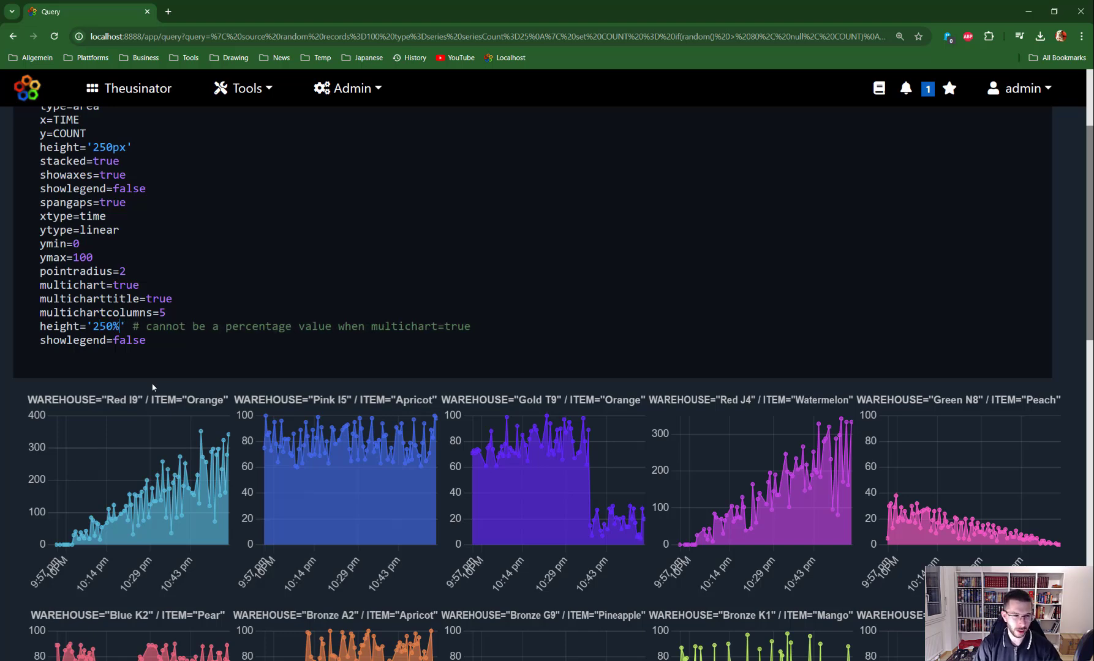
{"action": "key", "text": "ctrl+Return"}
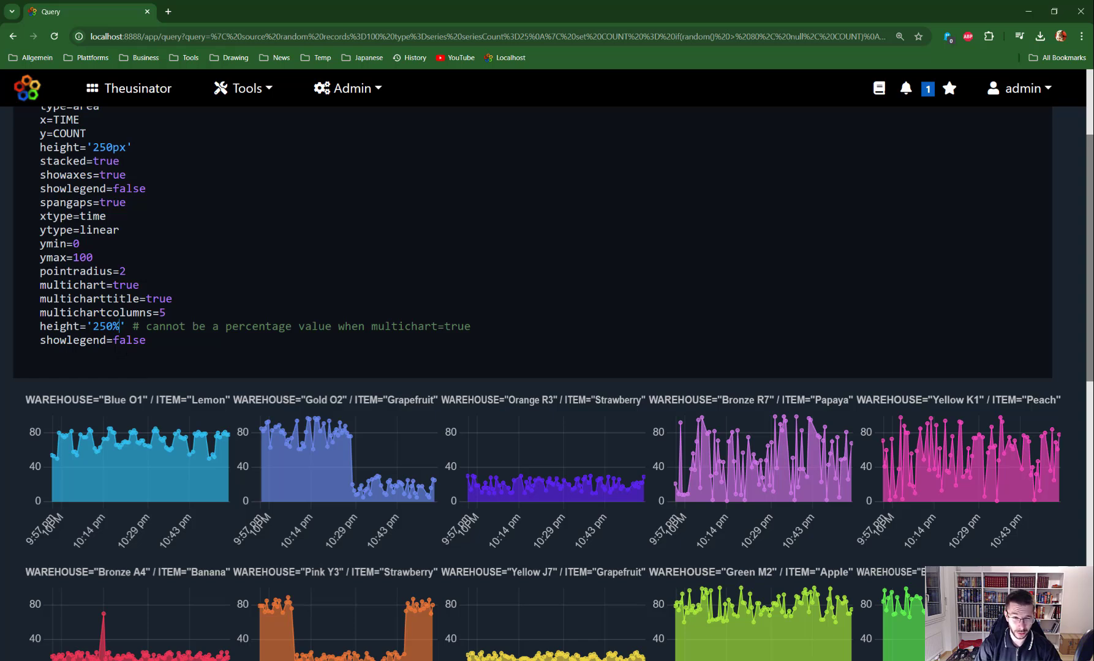
{"action": "key", "text": "BackSpace"}
{"action": "type", "text": "px"}
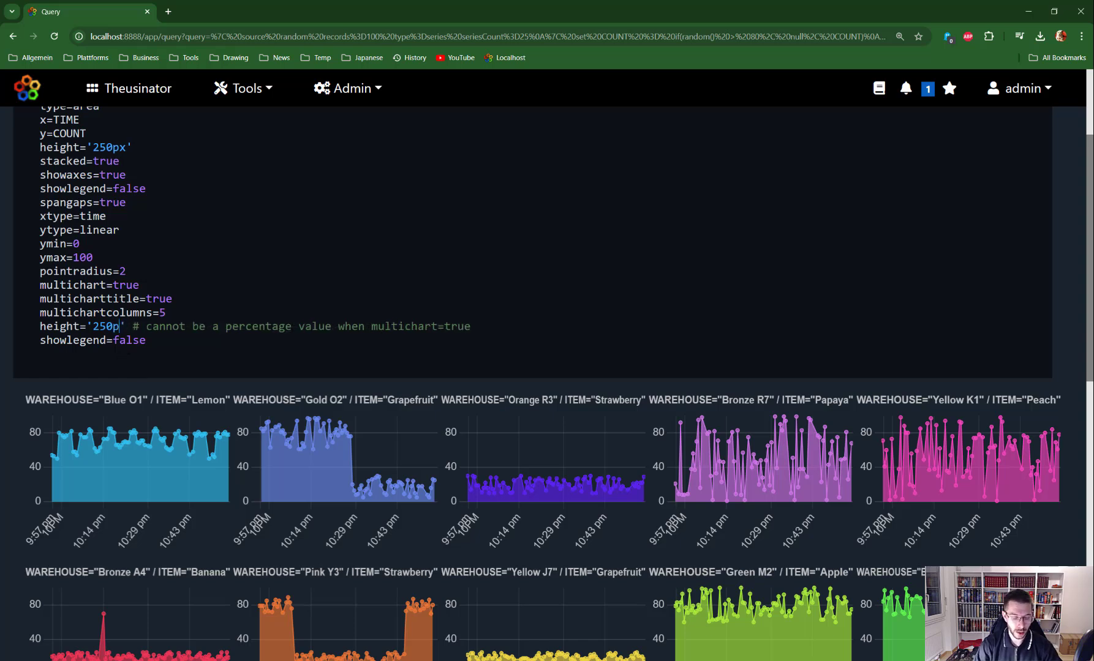
{"action": "left_click_drag", "start_coordinate": [517, 325], "coordinate": [139, 326]}
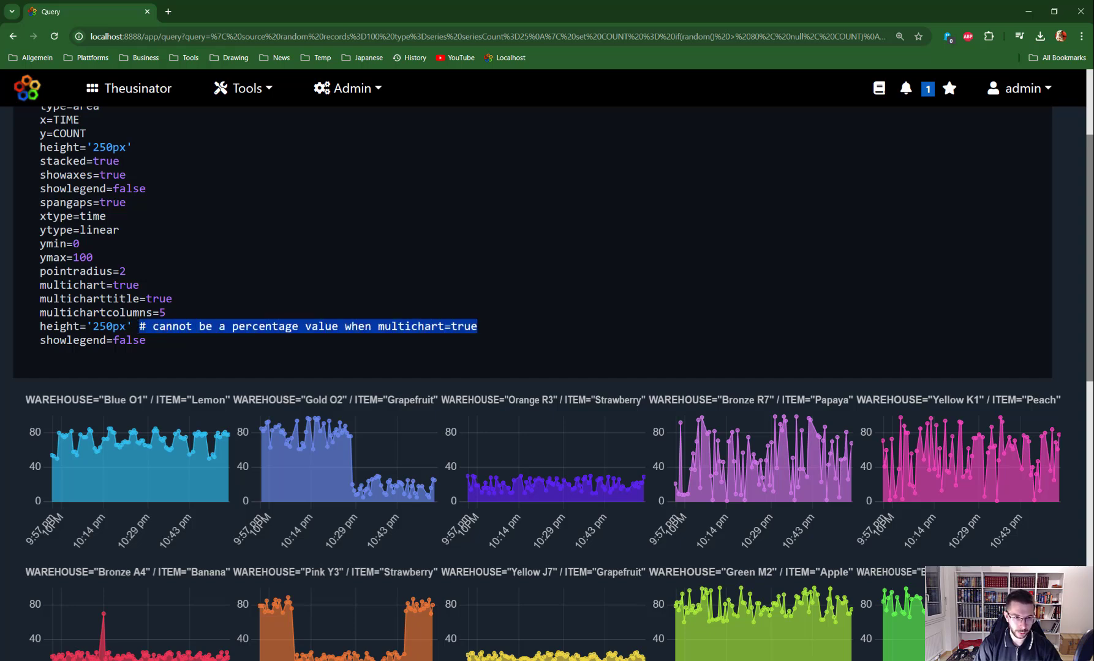
{"action": "left_click_drag", "start_coordinate": [126, 326], "coordinate": [113, 327]}
{"action": "key", "text": "ctrl+Return"}
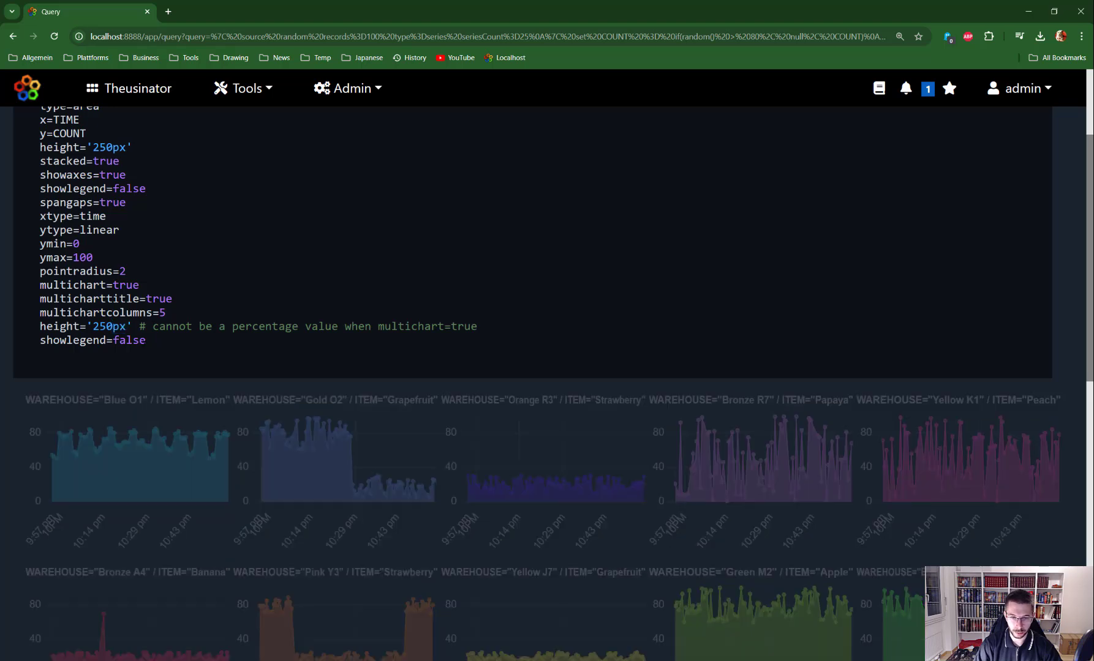
Set showlegend=true and rerun the charts
{"action": "scroll", "coordinate": [537, 384], "scroll_direction": "down", "scroll_amount": 1}
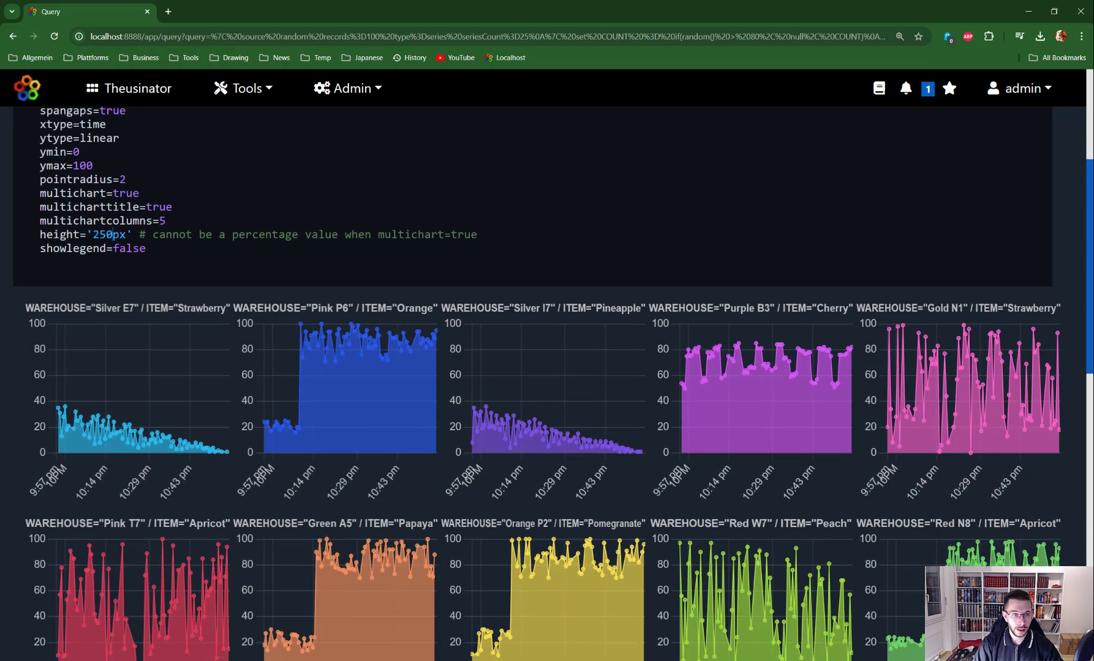
{"action": "double_click", "coordinate": [129, 248]}
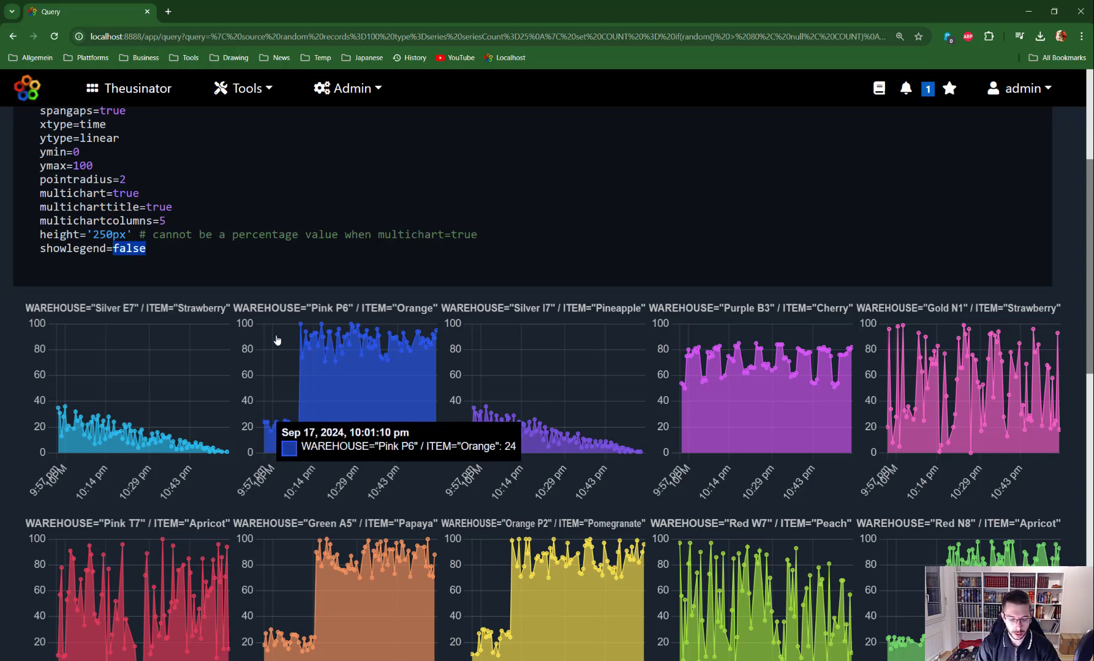
{"action": "type", "text": "true"}
{"action": "key", "text": "ctrl+Return"}
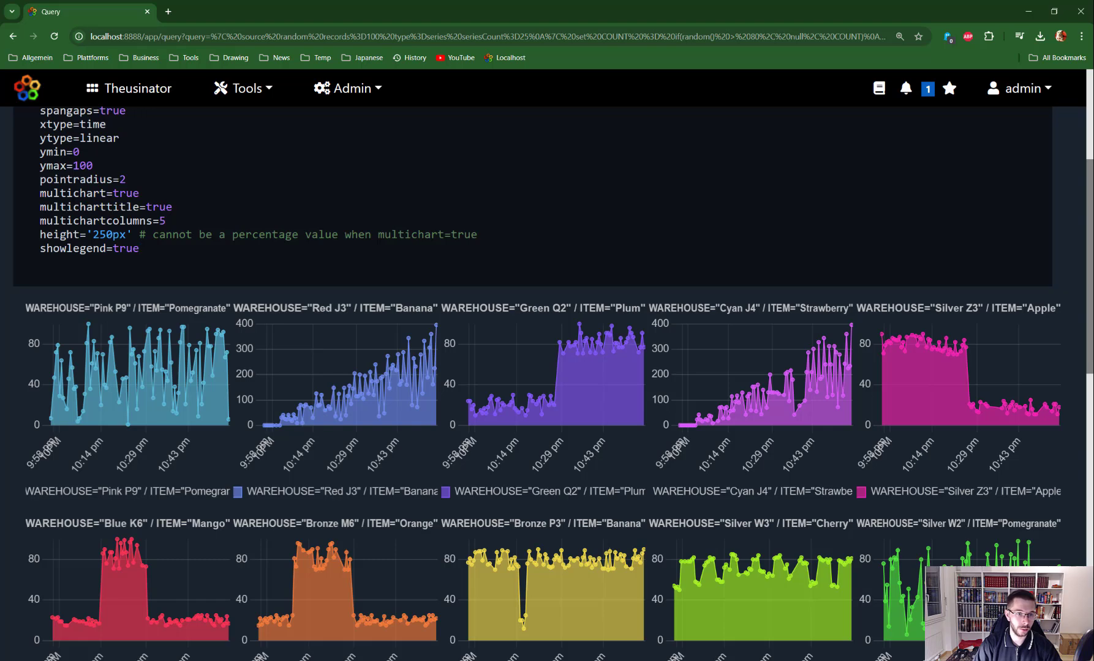
Set multicharttitle=false and multichartcolumns back to 3
{"action": "double_click", "coordinate": [159, 208]}
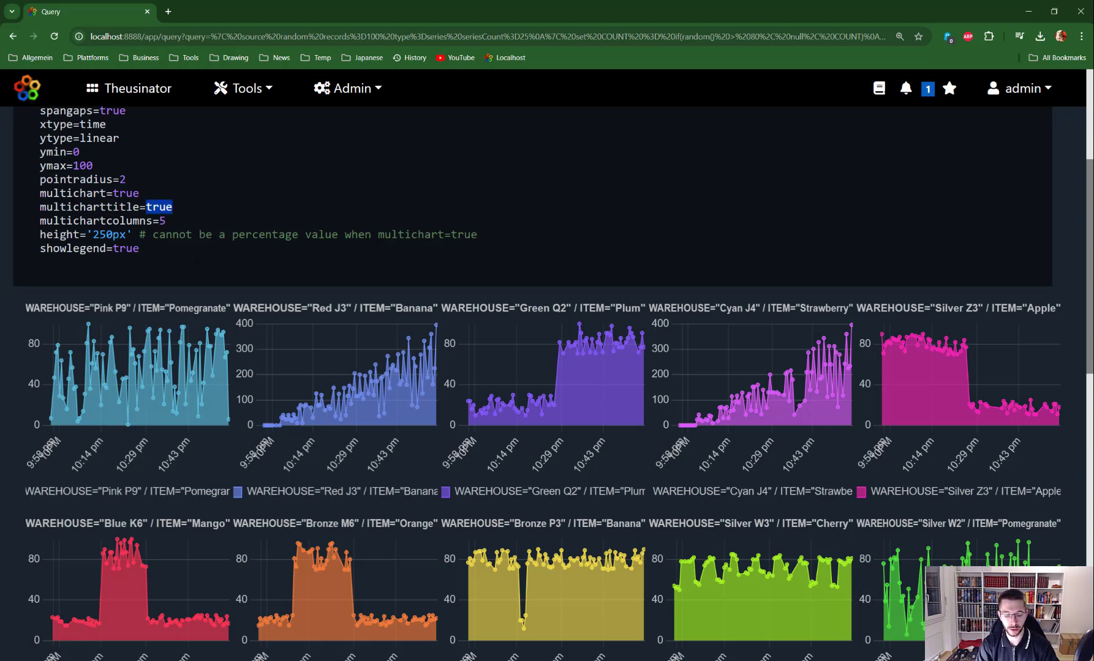
{"action": "type", "text": "false"}
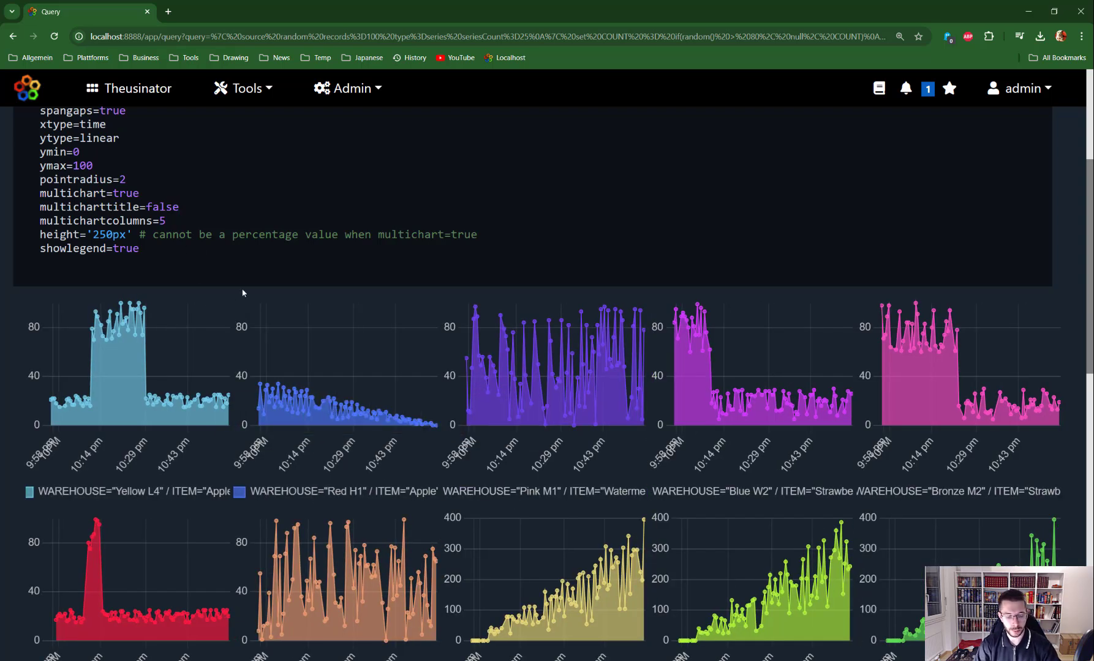
{"action": "key", "text": "BackSpace"}
{"action": "type", "text": "3"}
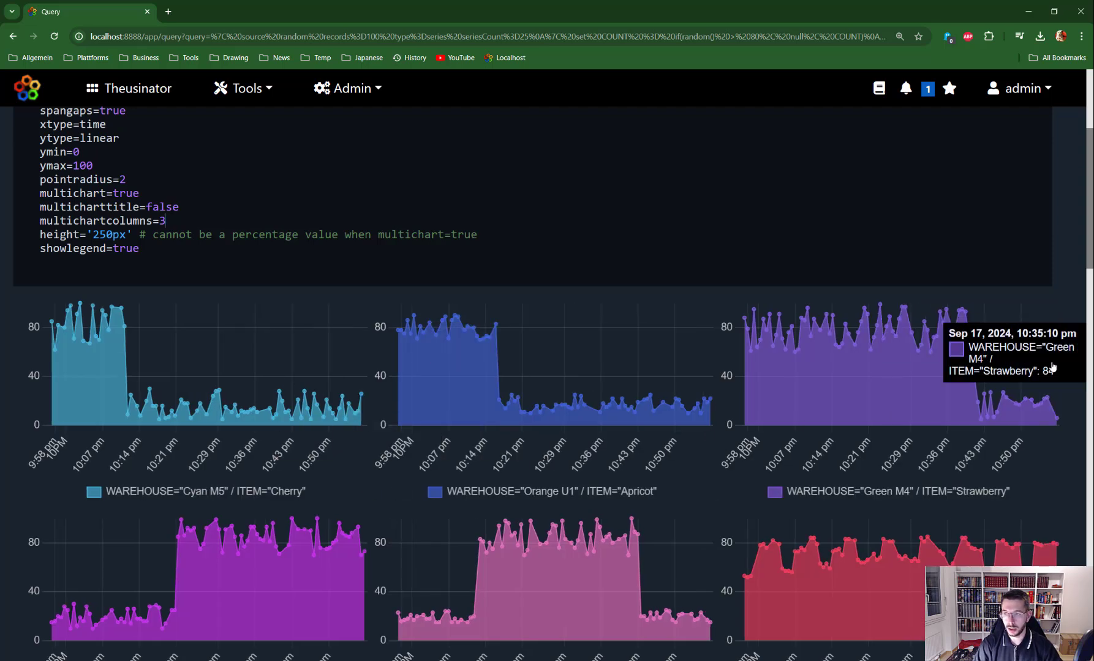
{"action": "left_click_drag", "start_coordinate": [1082, 249], "coordinate": [1089, 187]}
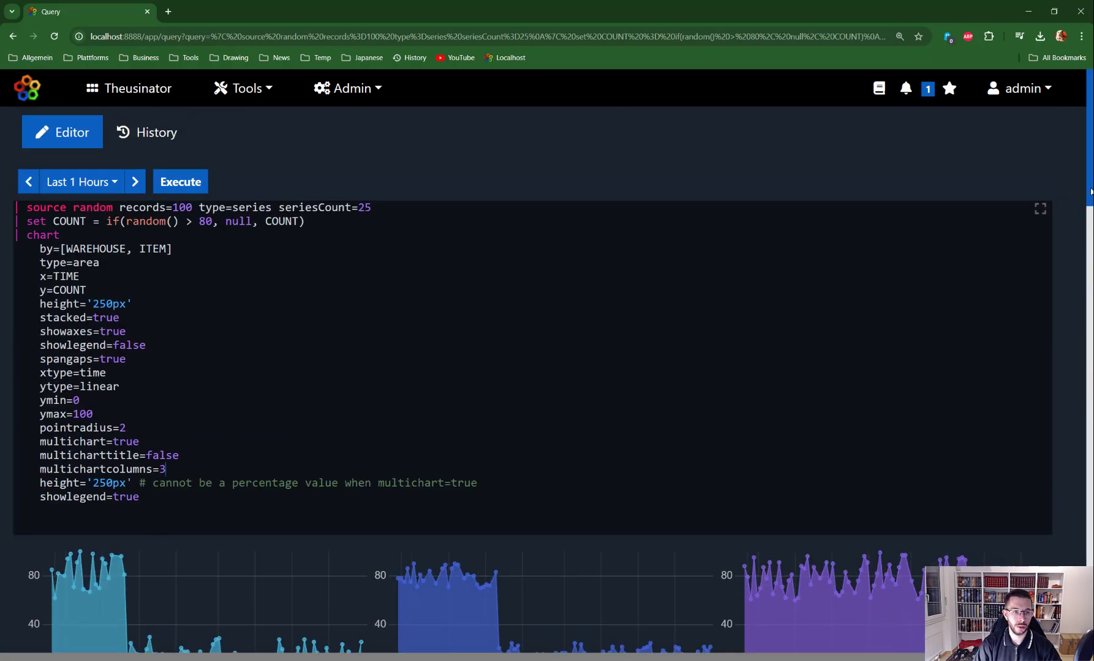
Open the chart manual, select the four details= example lines, and close the manual
{"action": "scroll", "coordinate": [224, 280], "scroll_direction": "down", "scroll_amount": 1}
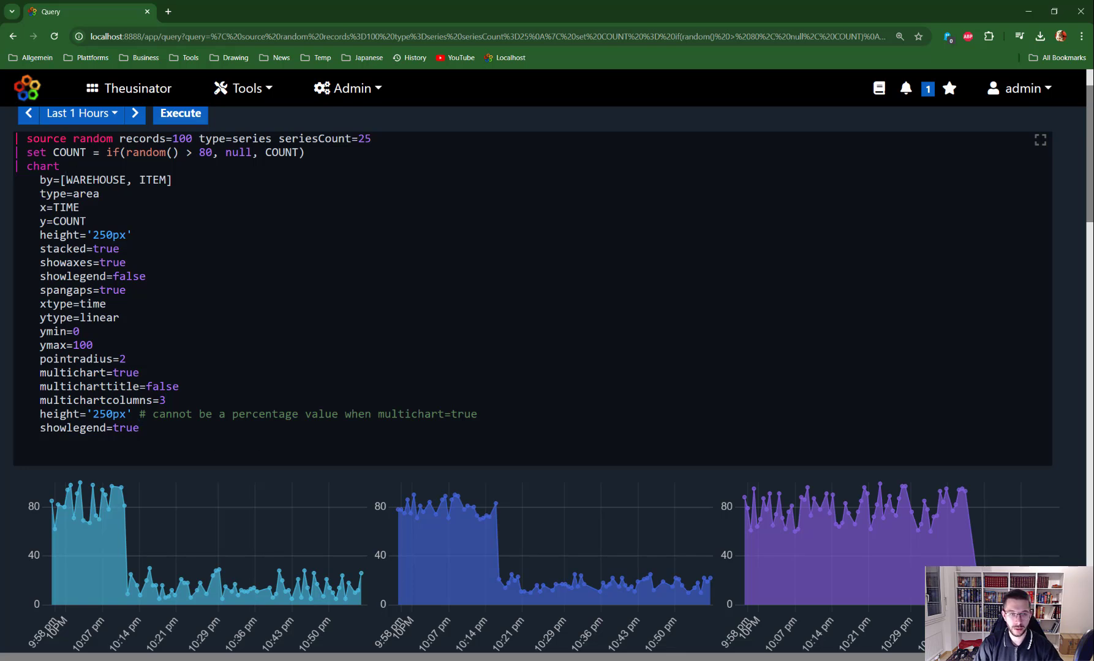
{"action": "key", "text": "ctrl+Return"}
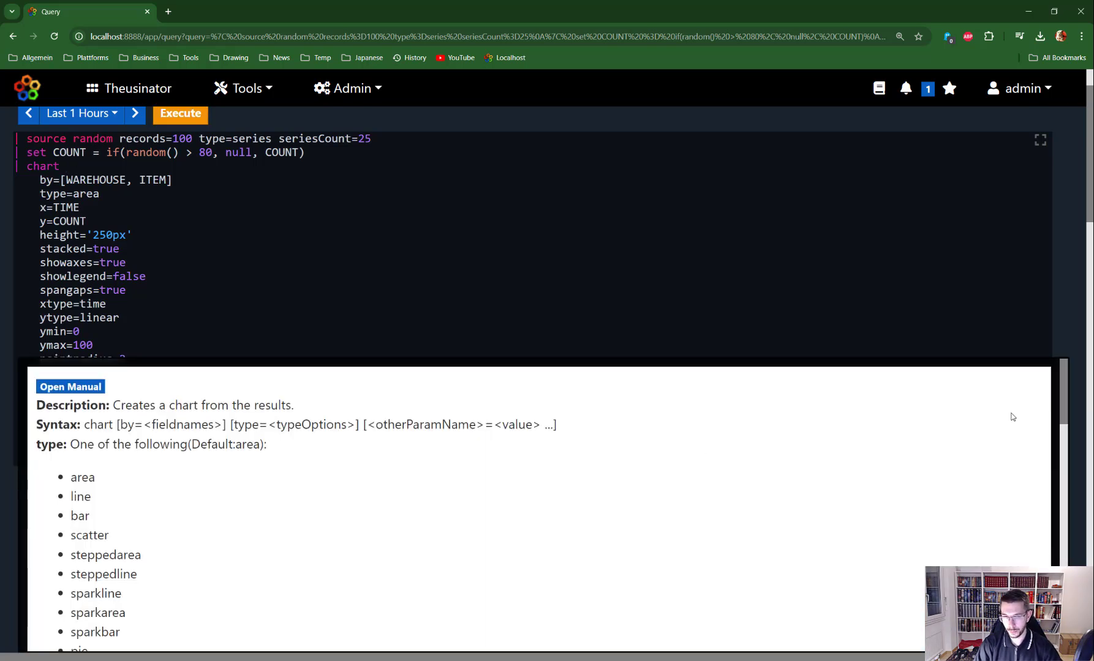
{"action": "left_click", "coordinate": [73, 388]}
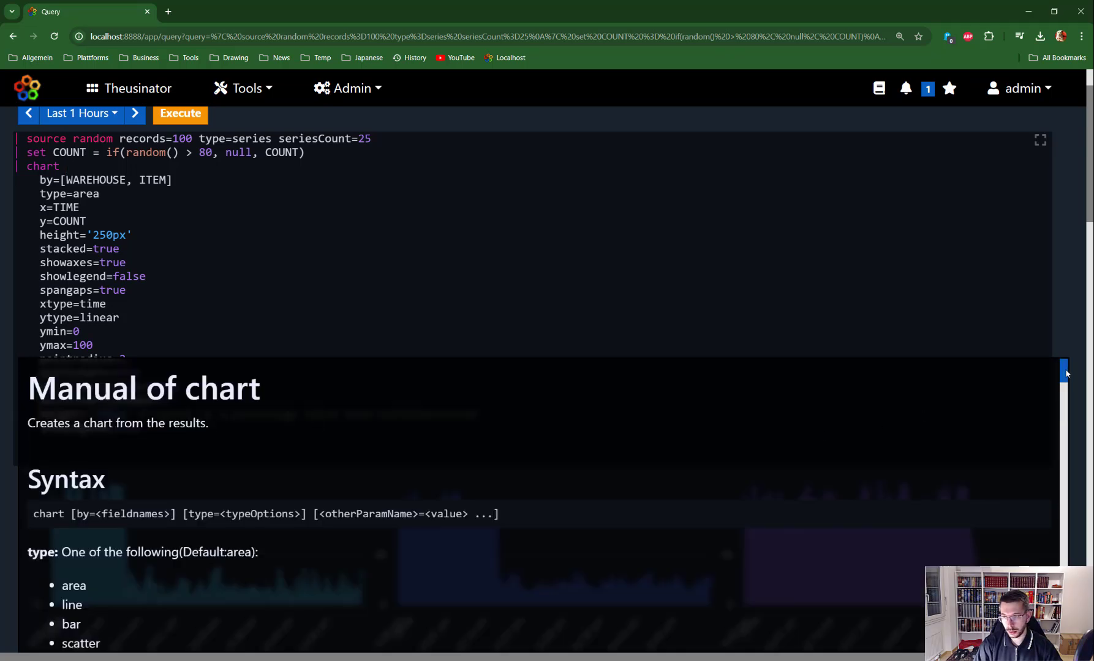
{"action": "left_click_drag", "start_coordinate": [1066, 374], "coordinate": [1057, 581]}
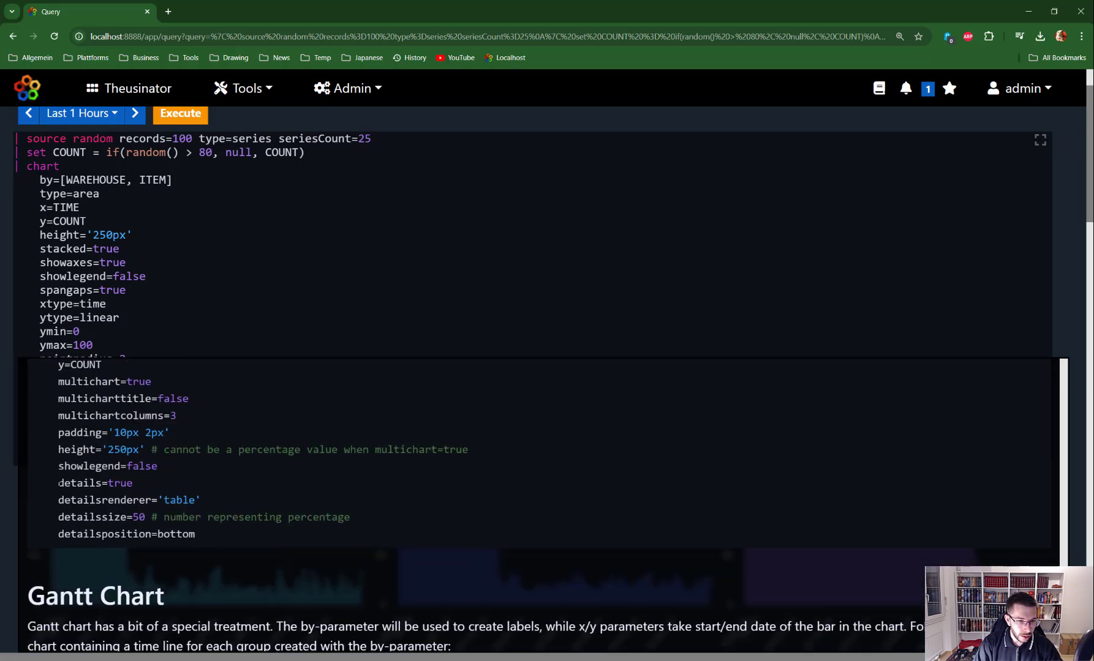
{"action": "left_click_drag", "start_coordinate": [58, 483], "coordinate": [236, 550]}
{"action": "key", "text": "ctrl+c"}
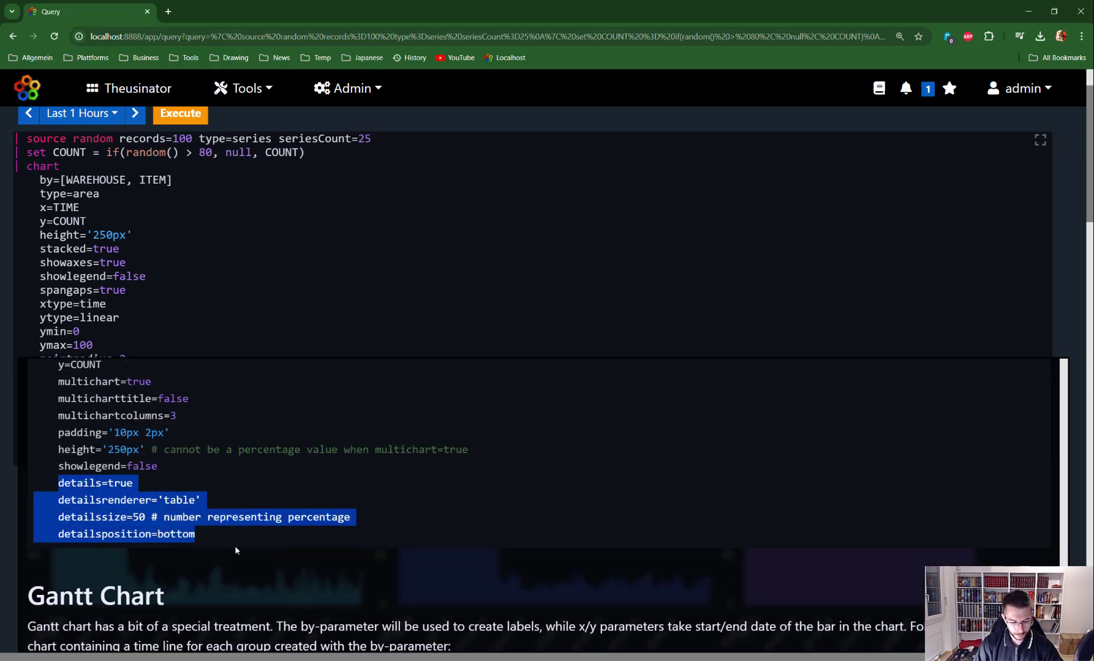
{"action": "left_click", "coordinate": [184, 290]}
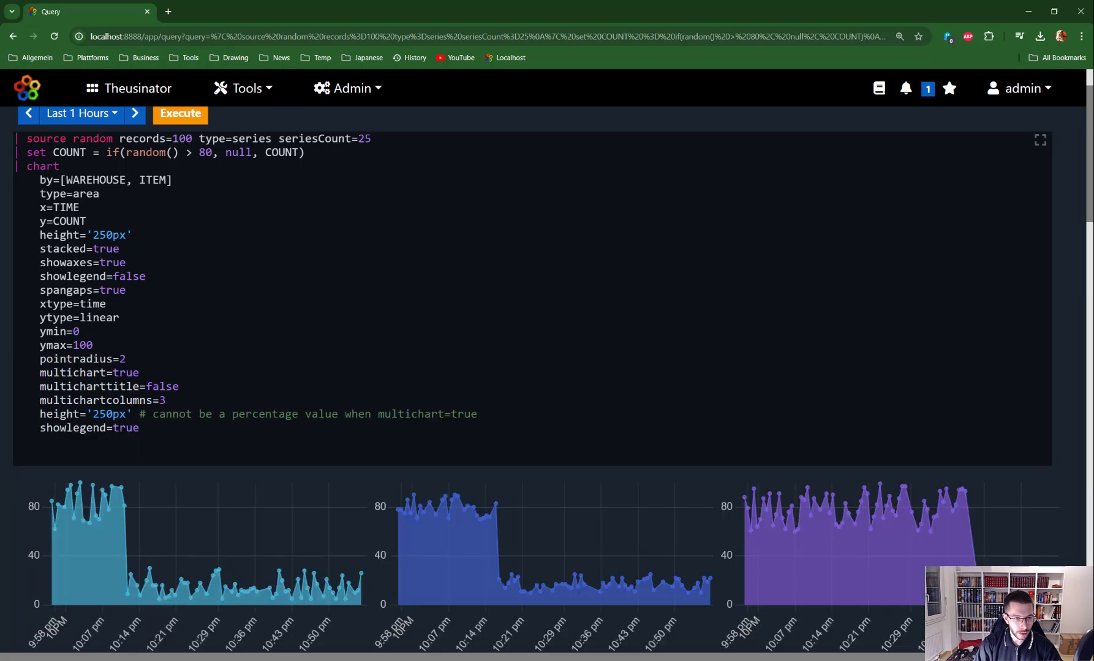
Add the details=true and table detailsrenderer settings after showlegend=true and run the query
{"action": "key", "text": "Return"}
{"action": "key", "text": "ctrl+v"}
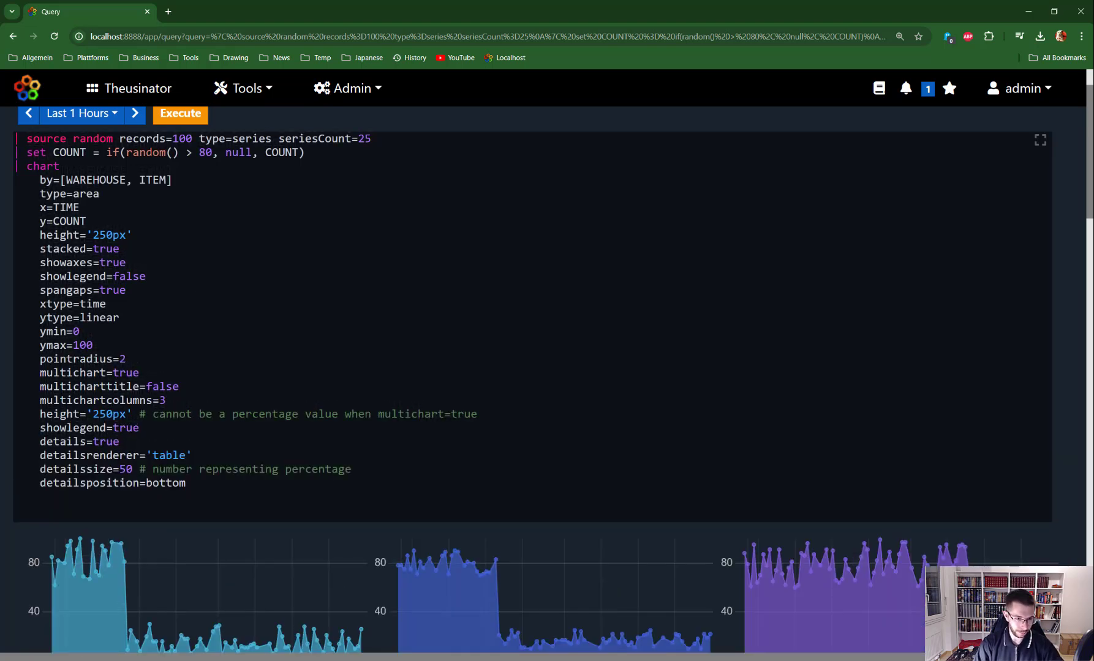
{"action": "double_click", "coordinate": [106, 442]}
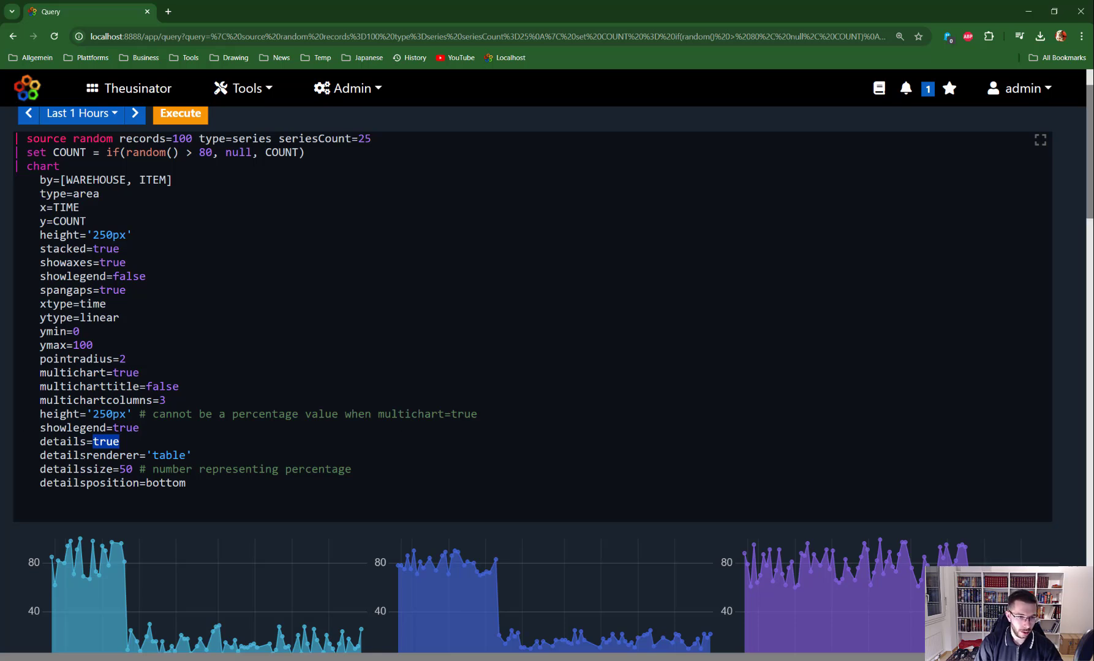
{"action": "key", "text": "ctrl+Return"}
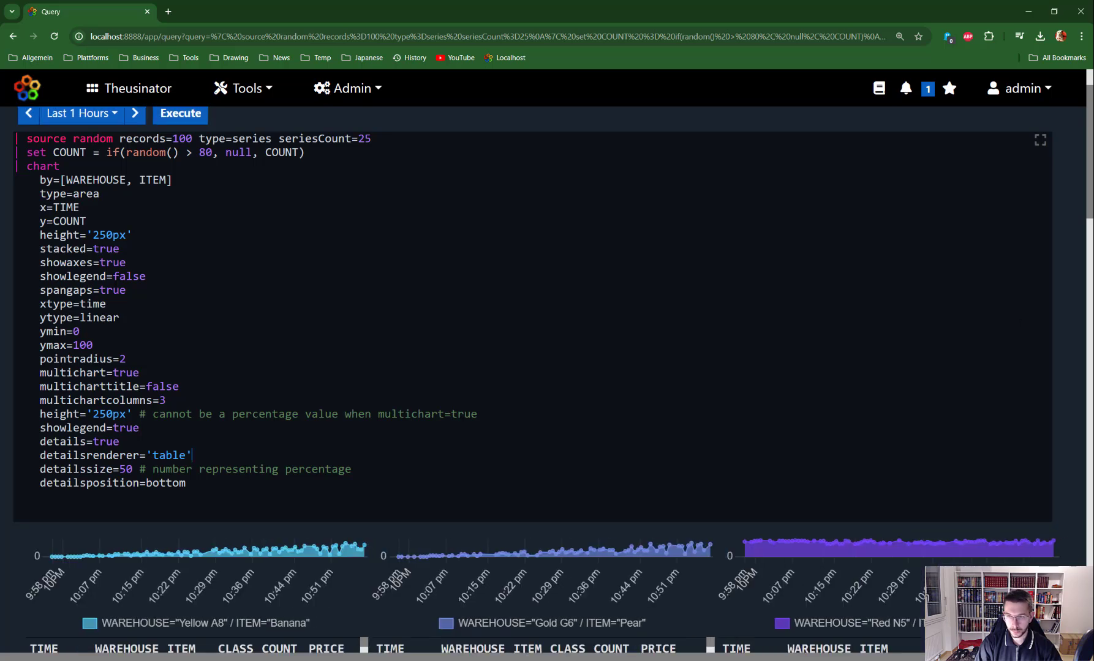
Change multichartcolumns from 3 to 1 so the charts stack in one column
{"action": "scroll", "coordinate": [539, 380], "scroll_direction": "down", "scroll_amount": 4}
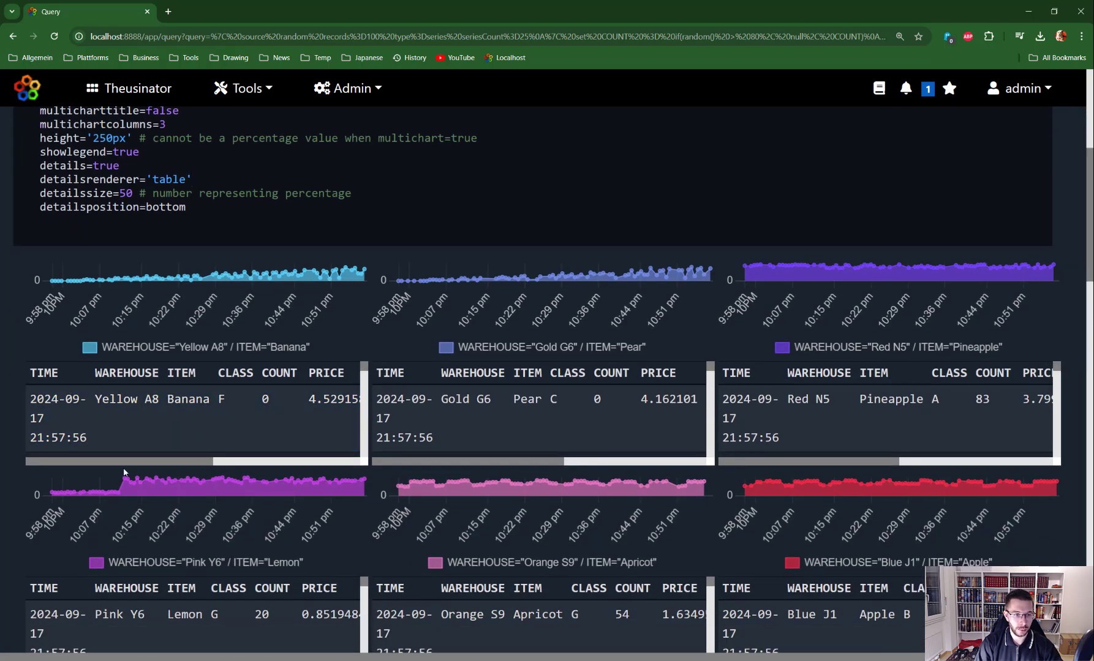
{"action": "left_click_drag", "start_coordinate": [126, 460], "coordinate": [188, 463]}
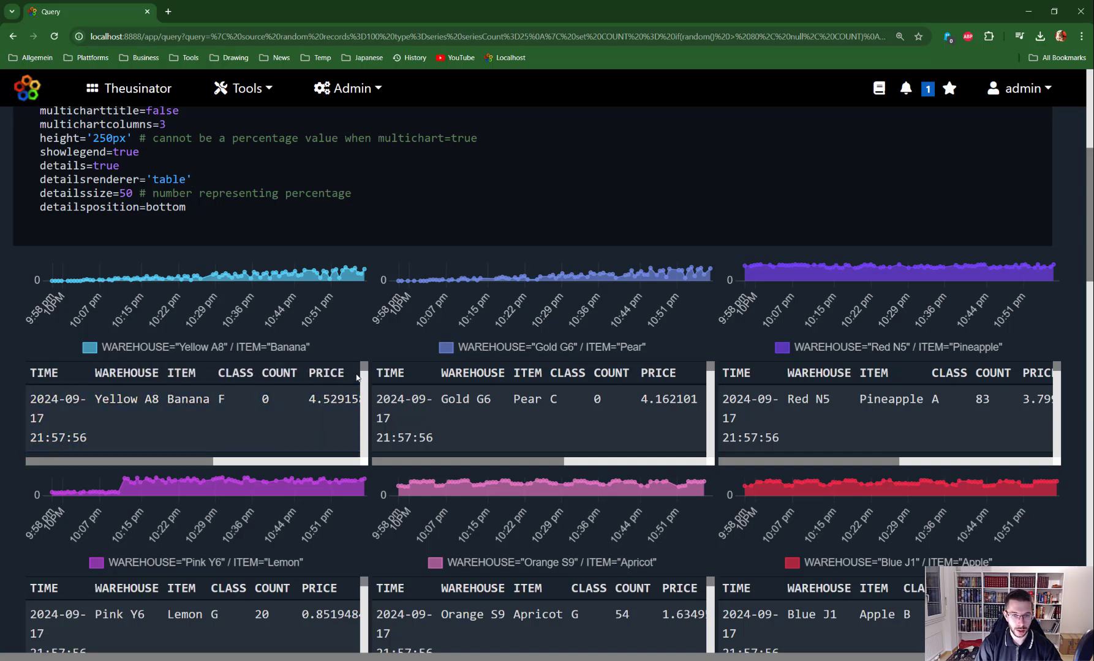
{"action": "mouse_move", "coordinate": [224, 281]}
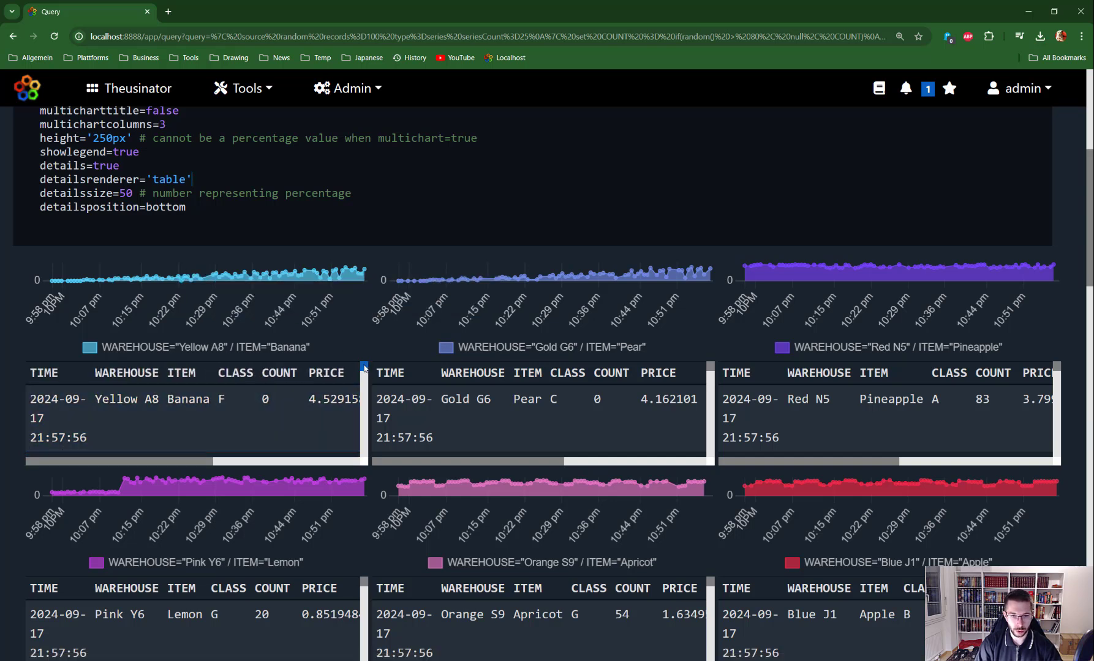
{"action": "left_click_drag", "start_coordinate": [364, 366], "coordinate": [364, 399]}
{"action": "scroll", "coordinate": [541, 359], "scroll_direction": "up", "scroll_amount": 2}
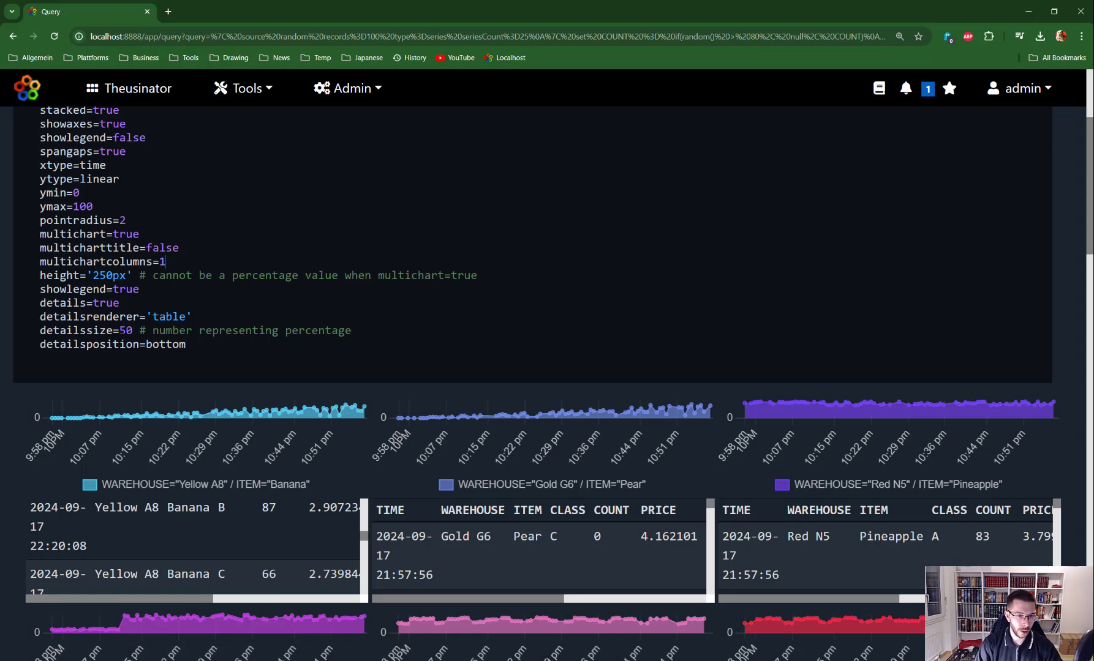
Move each chart's details to the left at 30 percent width and rerun the query
{"action": "double_click", "coordinate": [166, 345]}
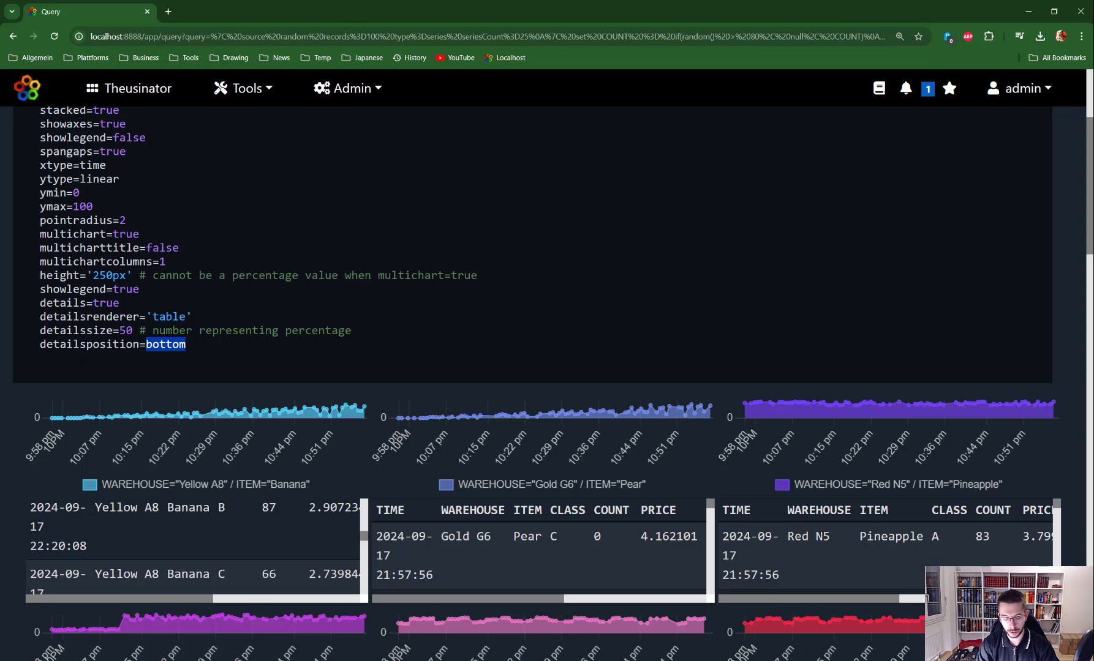
{"action": "type", "text": "left"}
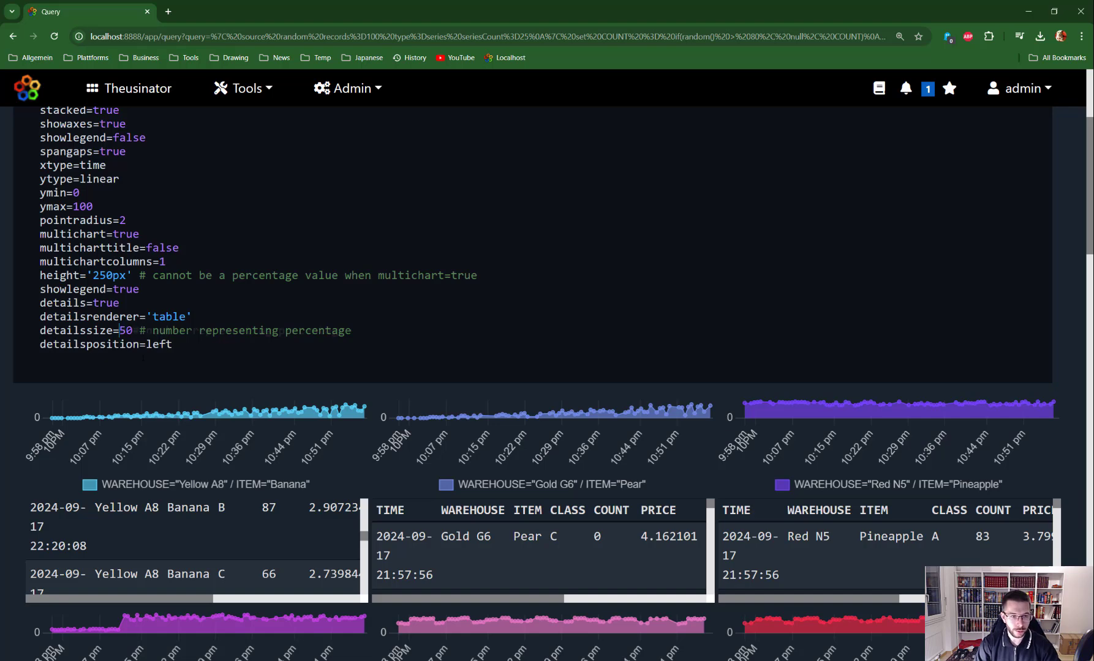
{"action": "key", "text": "ctrl+Return"}
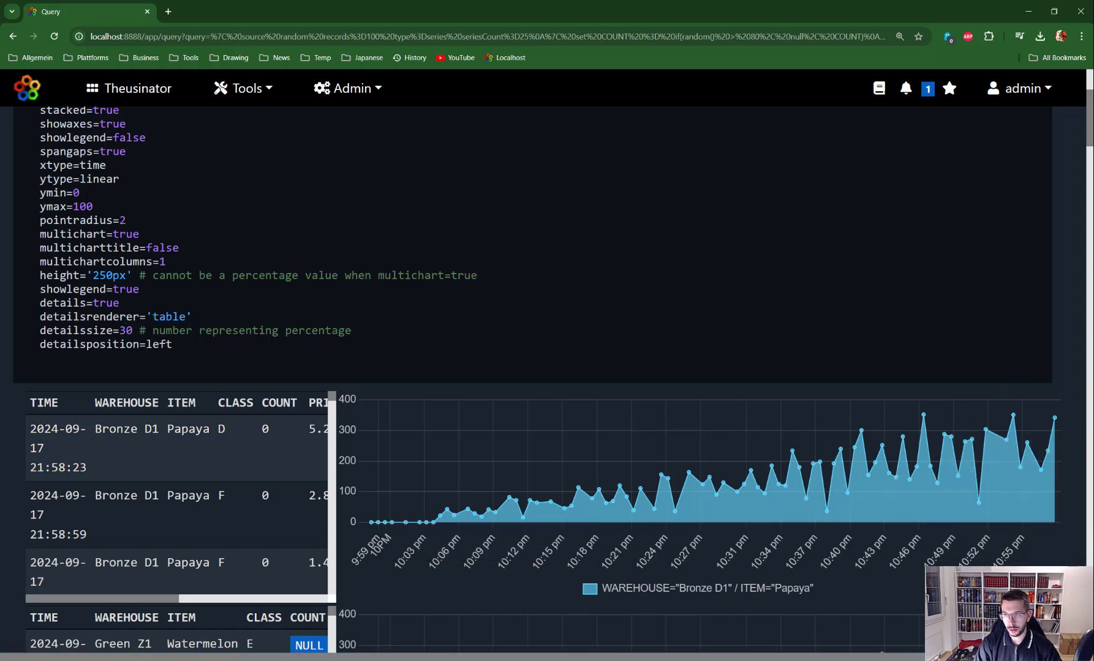
{"action": "scroll", "coordinate": [1089, 145], "scroll_direction": "down", "scroll_amount": 2}
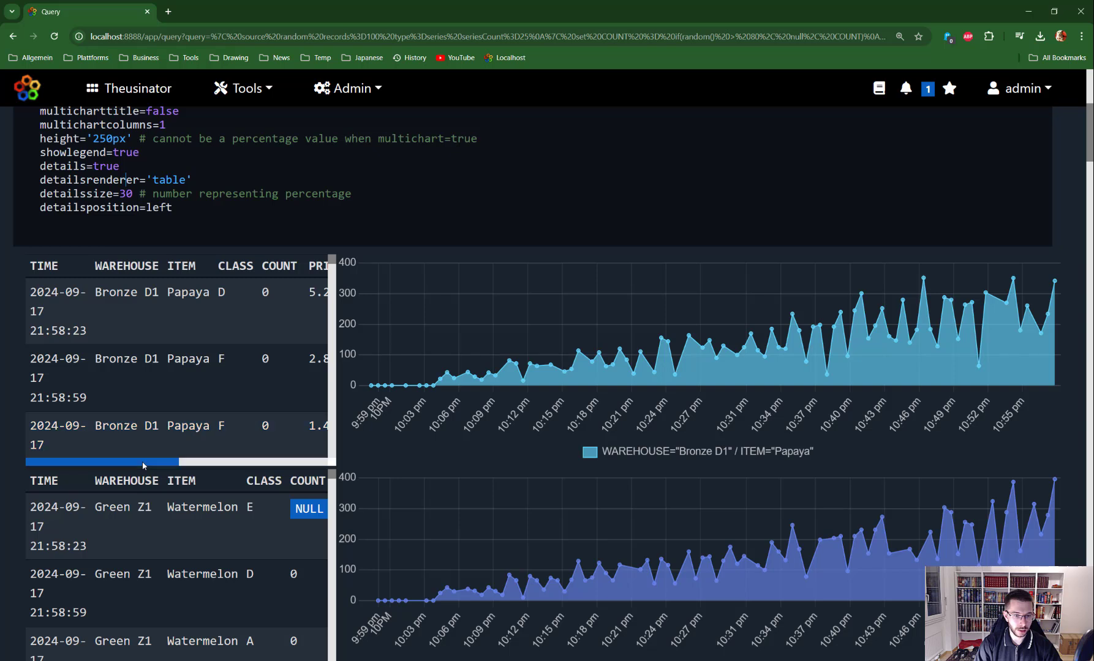
{"action": "mouse_move", "coordinate": [153, 463]}
{"action": "left_mouse_down"}
{"action": "mouse_move", "coordinate": [320, 462]}
{"action": "mouse_move", "coordinate": [155, 461]}
{"action": "left_mouse_up"}
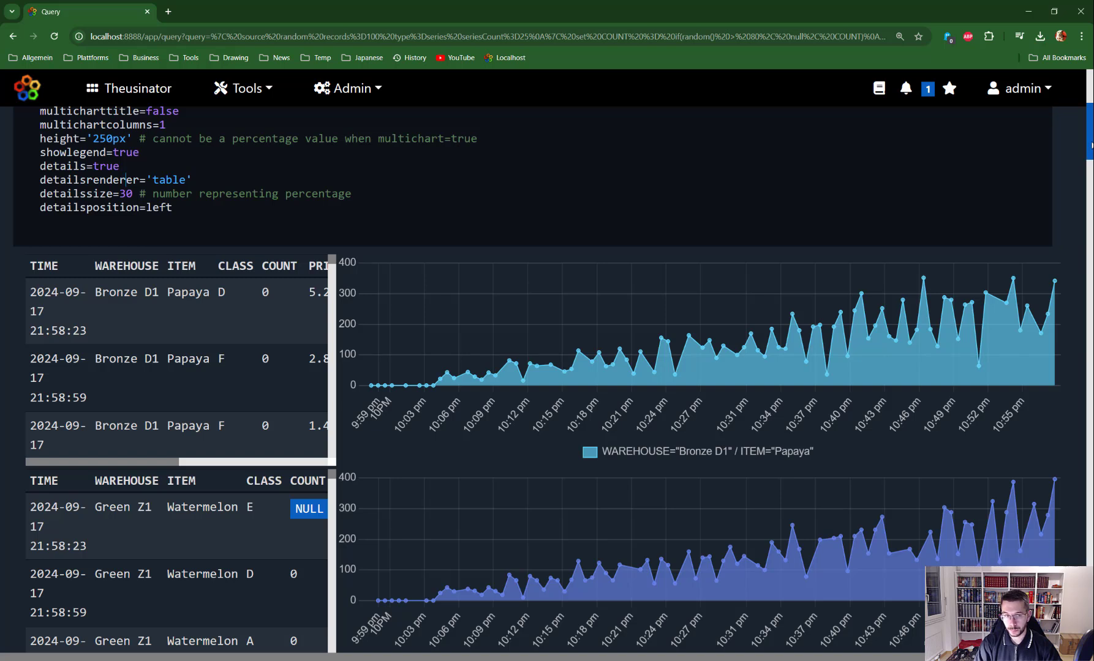
{"action": "scroll", "coordinate": [1091, 142], "scroll_direction": "up", "scroll_amount": 2}
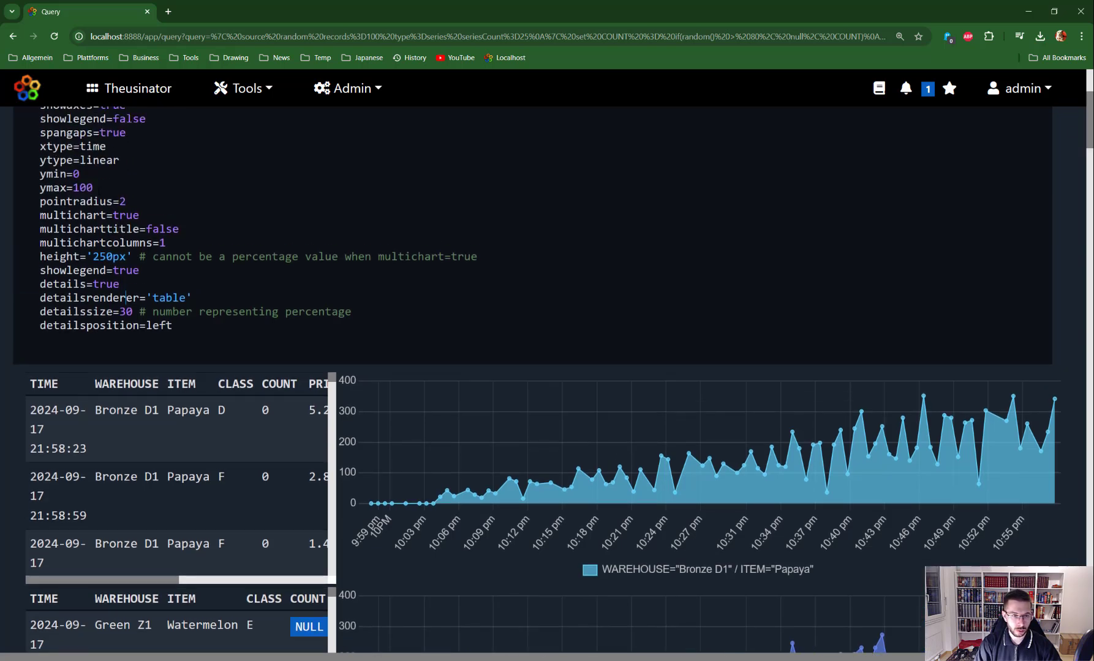
Switch detailsrenderer to 'panels', then expand and collapse the Bronze T5 / Mango panel
{"action": "double_click", "coordinate": [168, 297]}
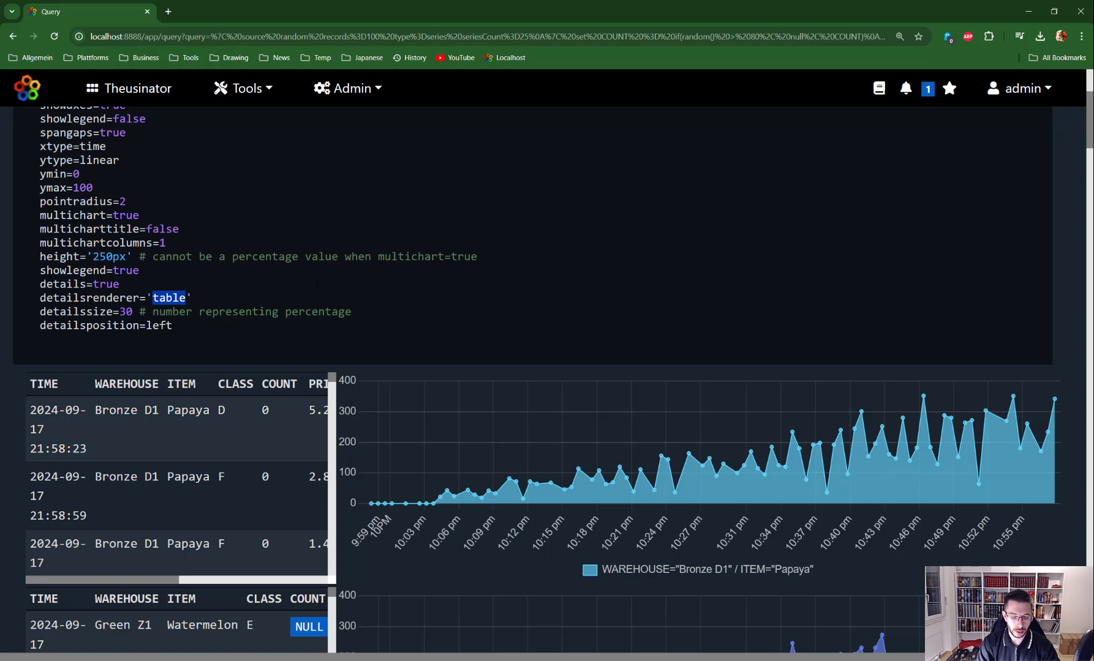
{"action": "type", "text": "panels"}
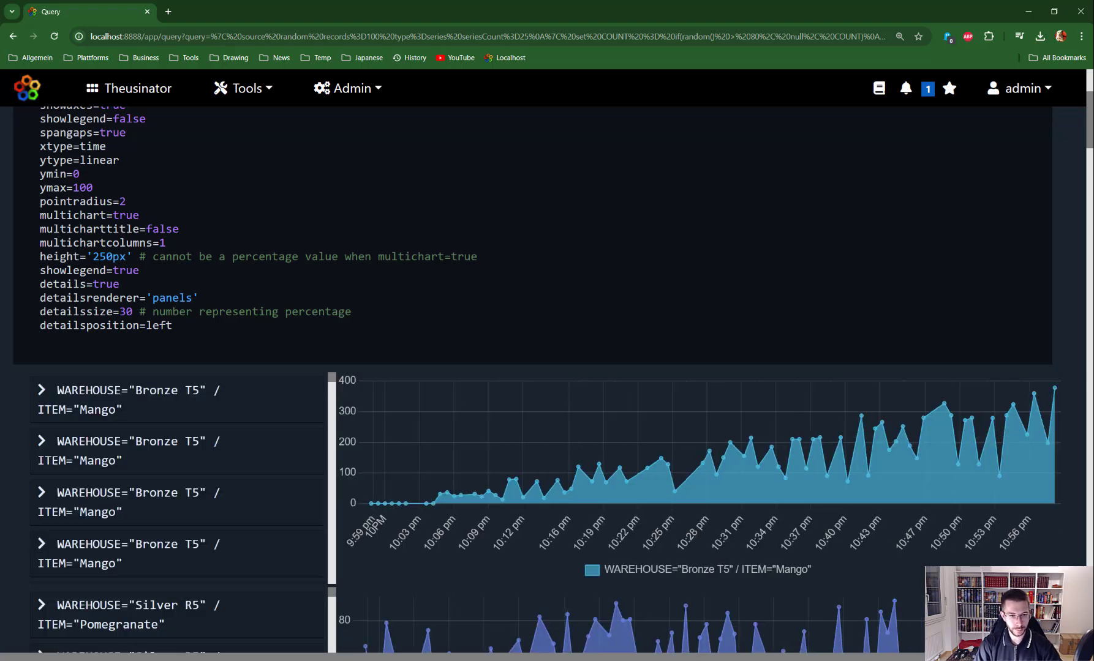
{"action": "left_click", "coordinate": [43, 394]}
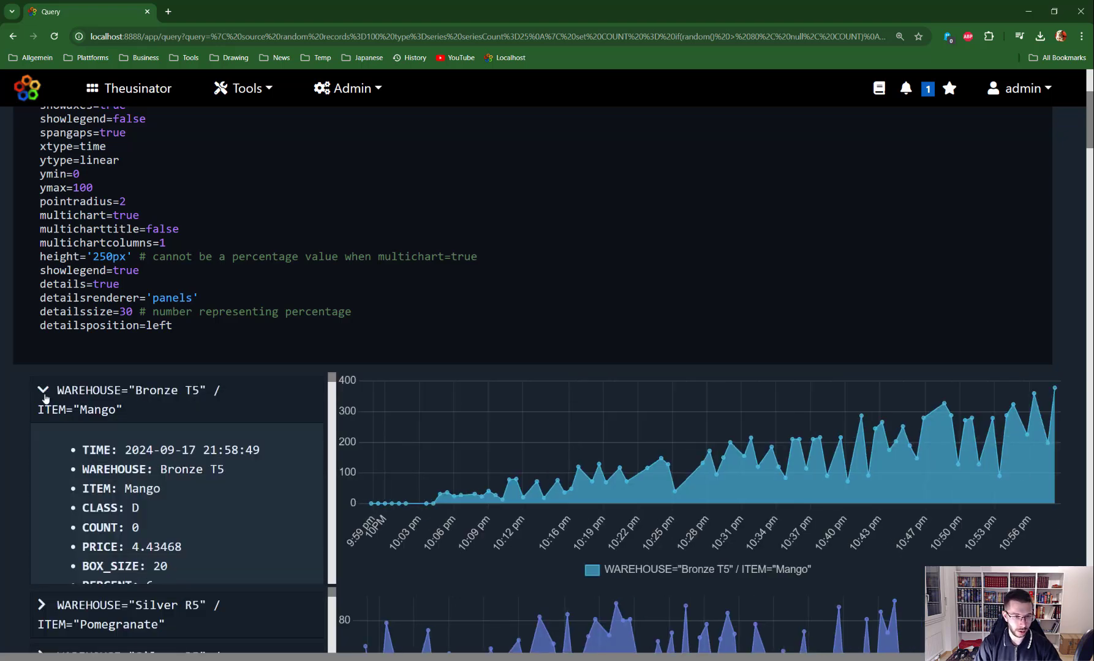
{"action": "left_click", "coordinate": [43, 394]}
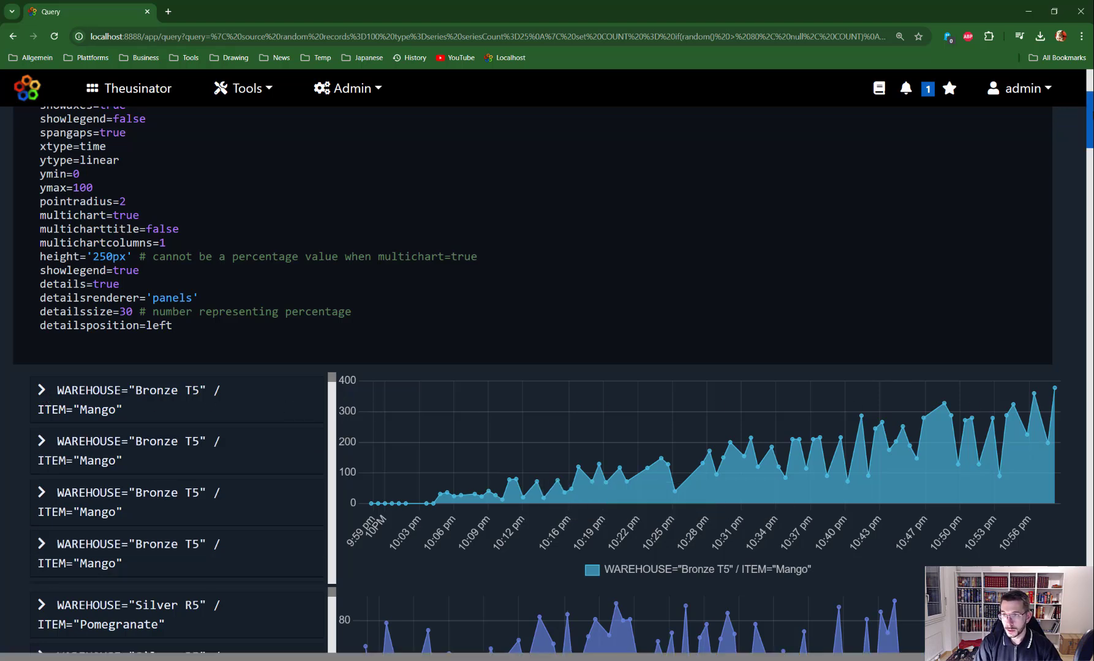
{"action": "scroll", "coordinate": [1091, 122], "scroll_direction": "up", "scroll_amount": 4}
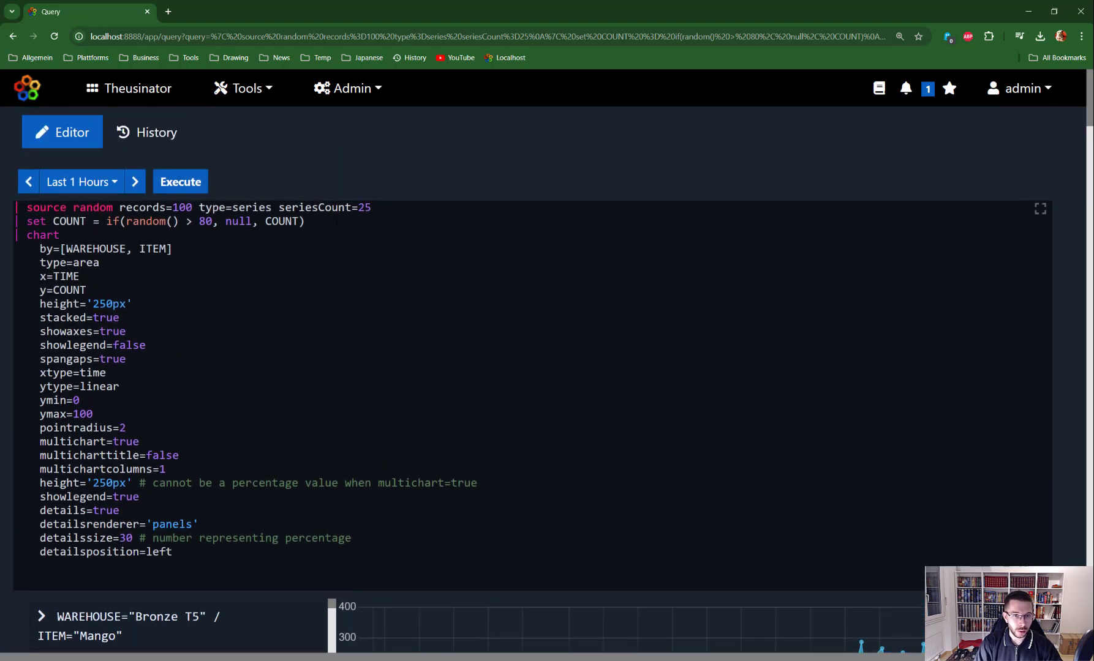
Insert a formatrecord step after set COUNT using the manual's six VALUE colour-threshold conditions
{"action": "key", "text": "Return"}
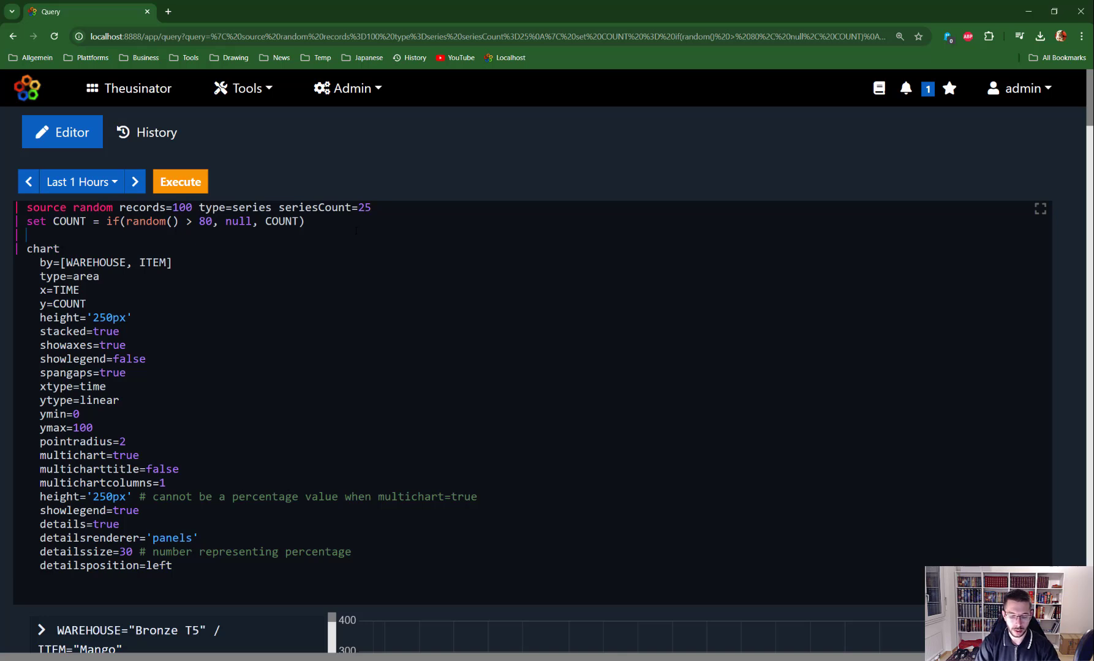
{"action": "type", "text": "format"}
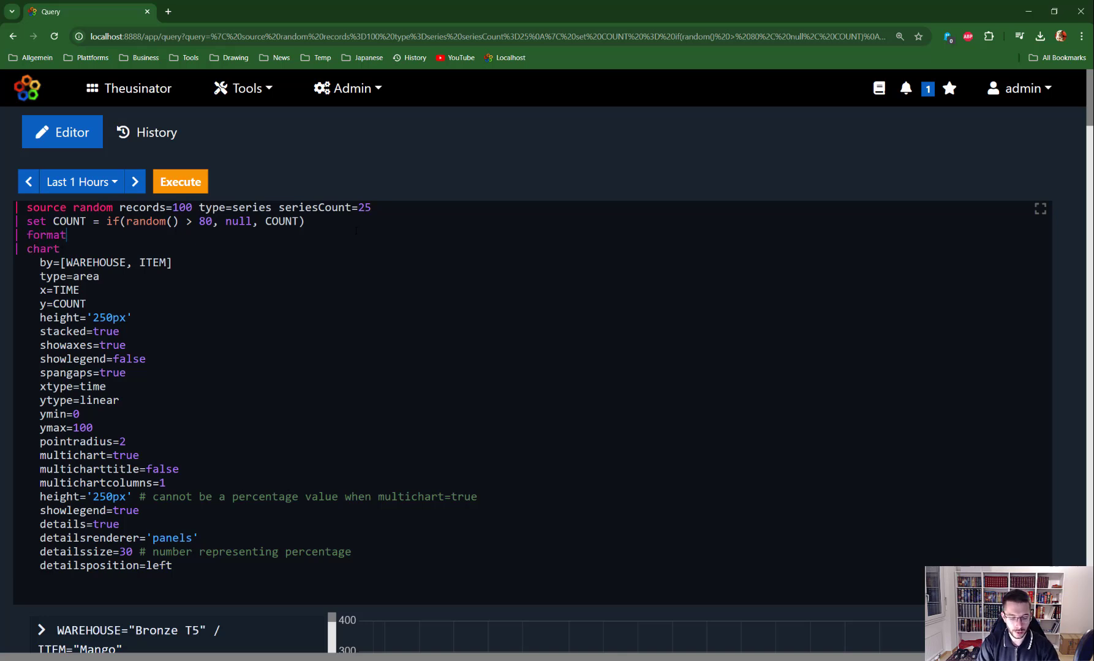
{"action": "type", "text": "record"}
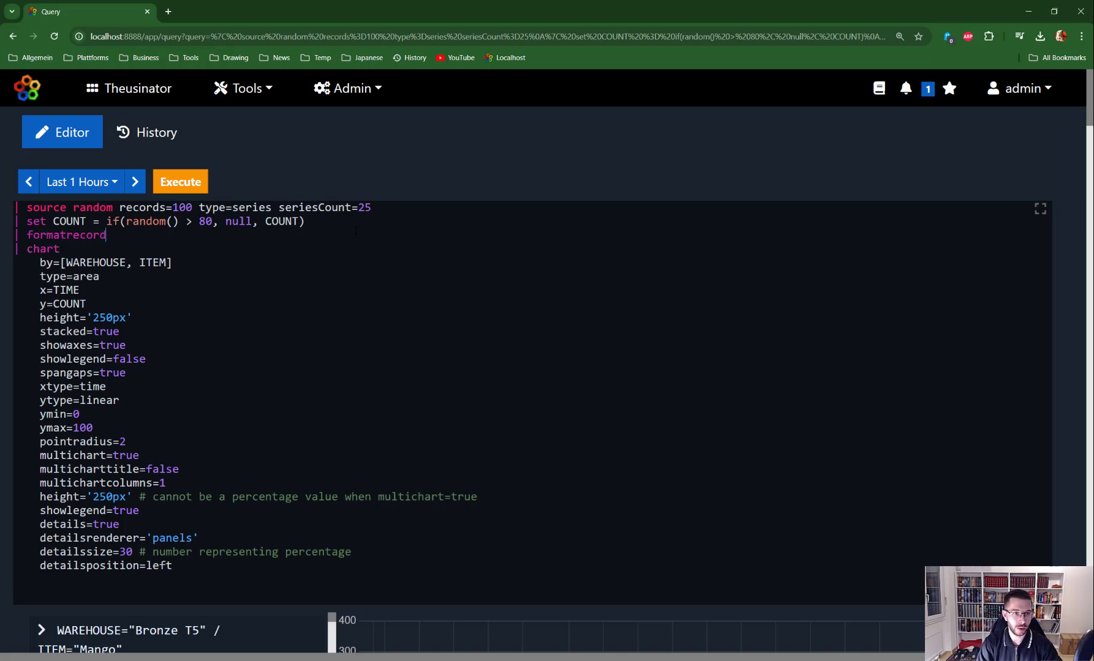
{"action": "key", "text": "ctrl+space"}
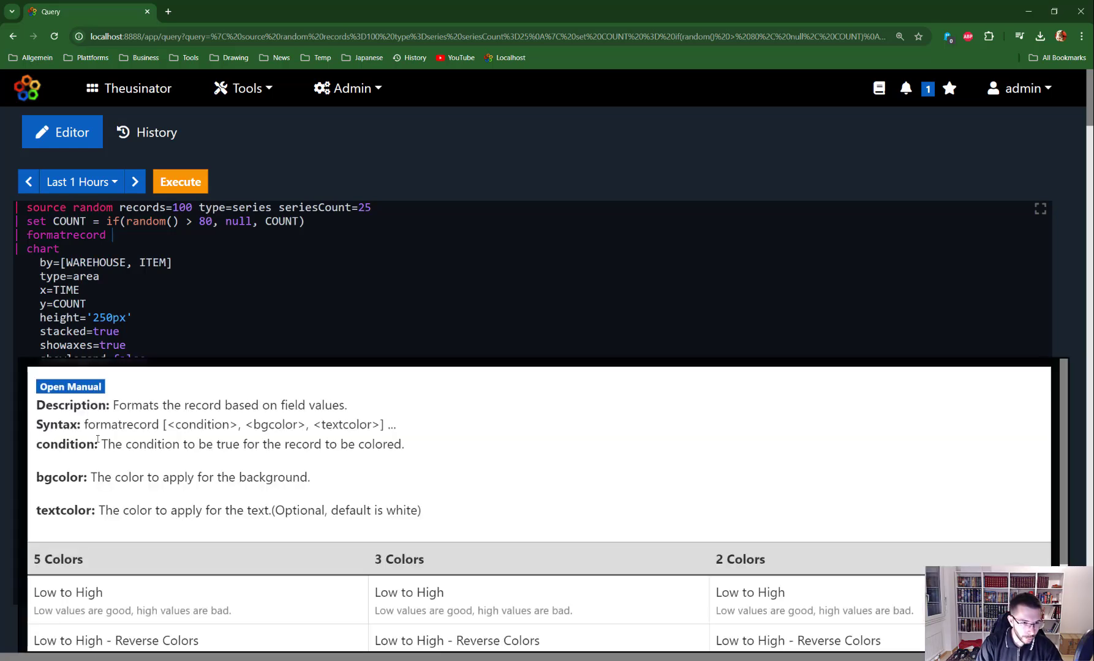
{"action": "left_click", "coordinate": [83, 388]}
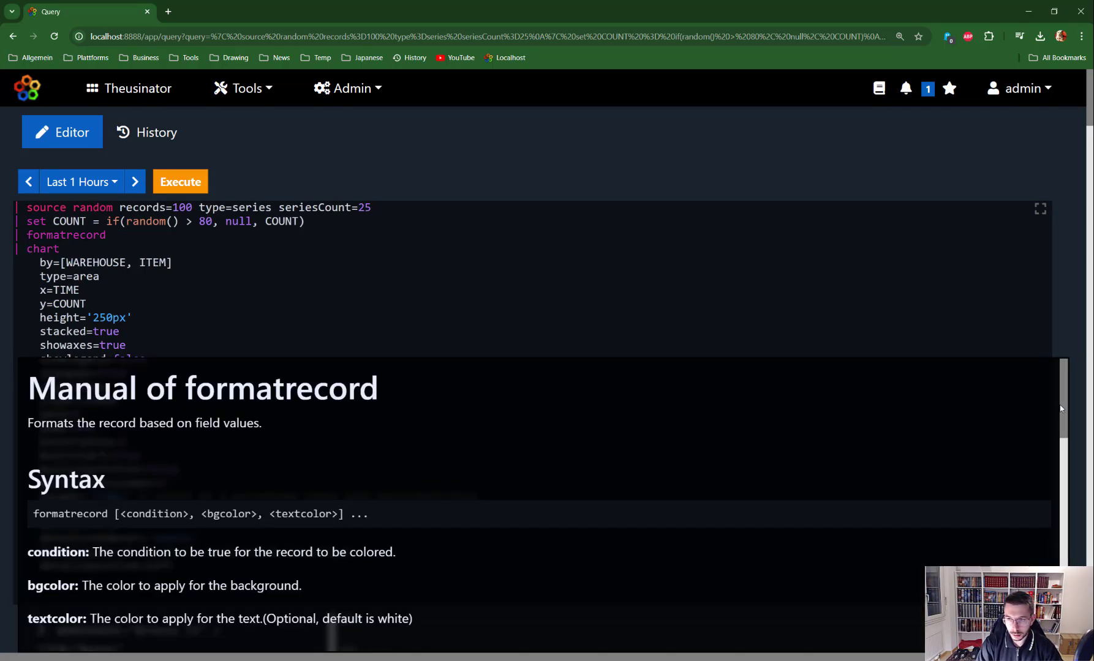
{"action": "left_click_drag", "start_coordinate": [1062, 409], "coordinate": [1028, 506]}
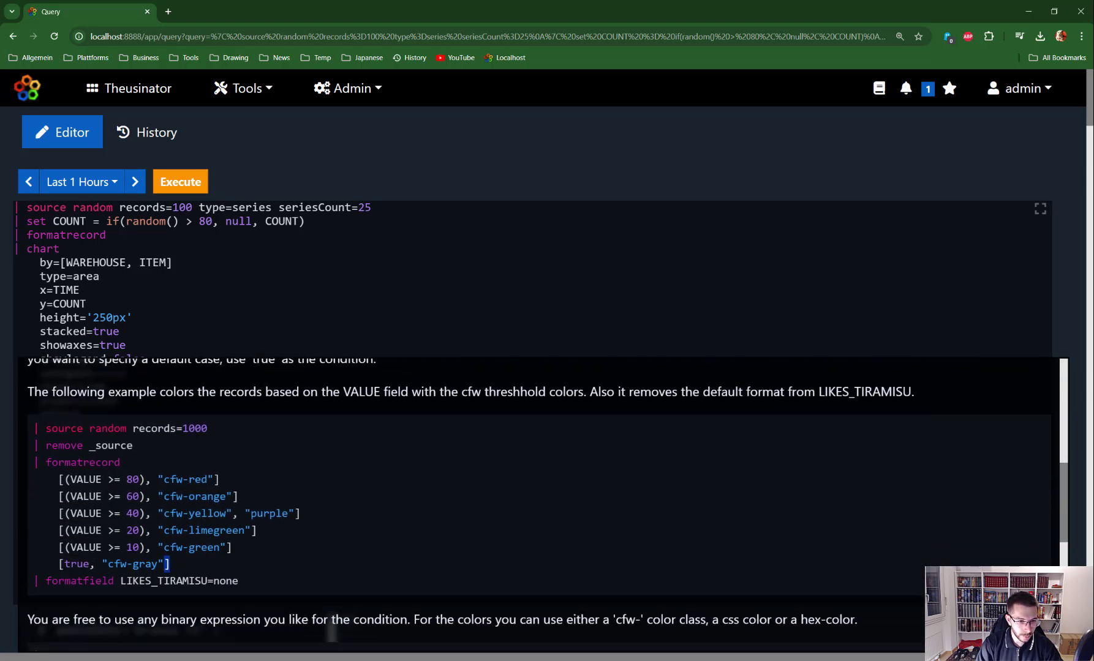
{"action": "left_click_drag", "start_coordinate": [169, 564], "coordinate": [35, 462]}
{"action": "key", "text": "ctrl+c"}
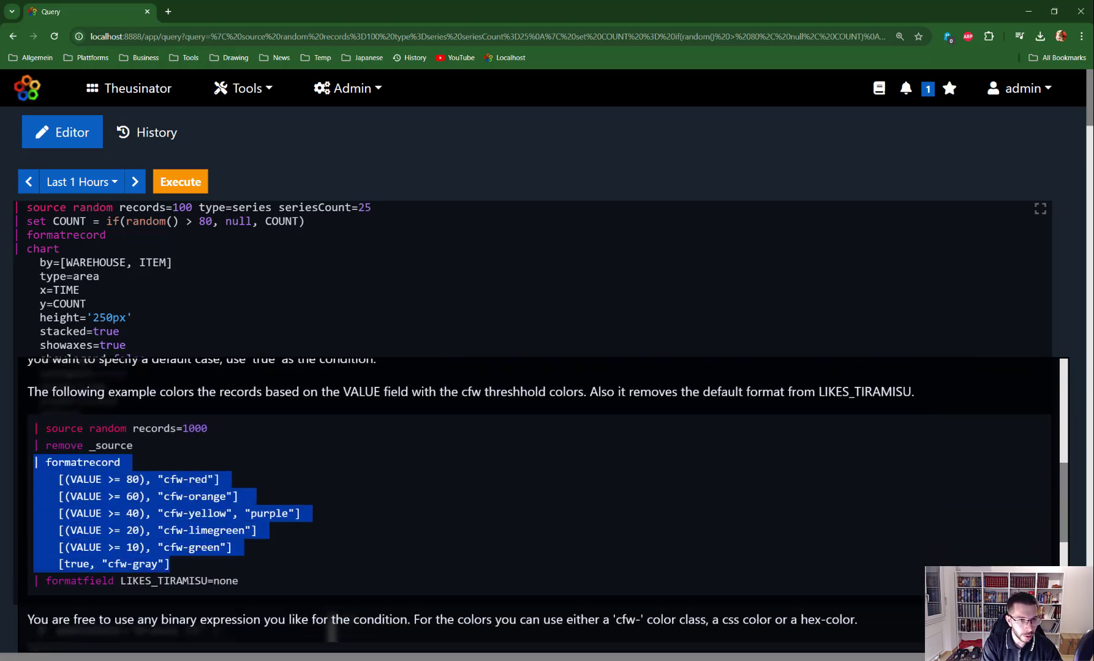
{"action": "double_click", "coordinate": [112, 236]}
{"action": "left_click_drag", "start_coordinate": [112, 235], "coordinate": [12, 235]}
{"action": "key", "text": "ctrl+v"}
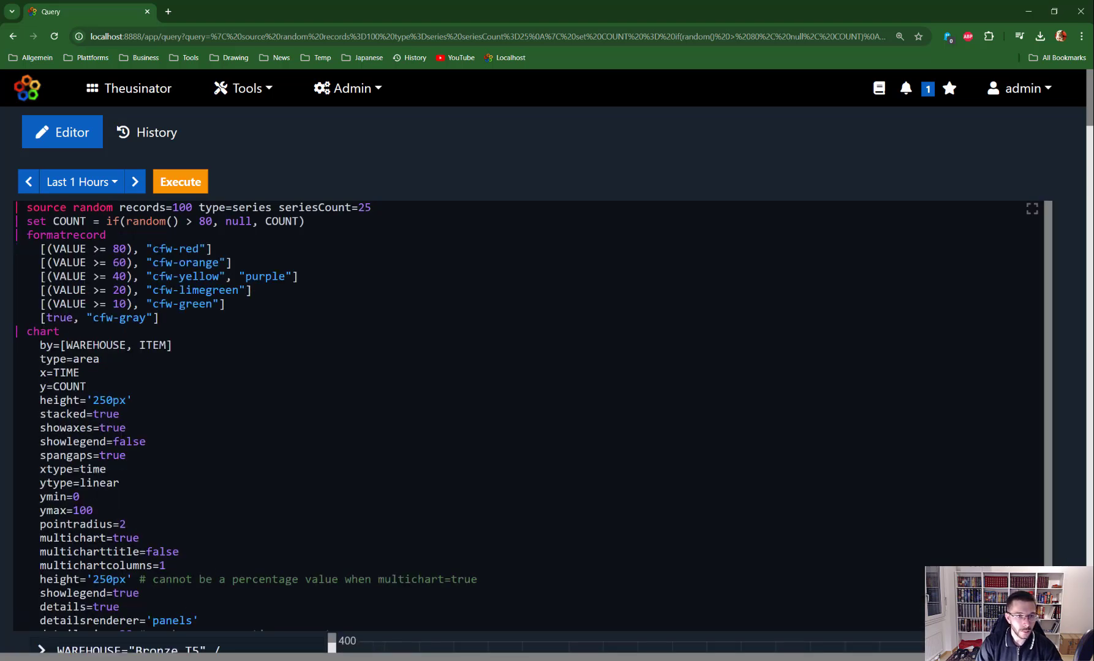
Replace VALUE with COUNT in the >= 80, 60, 40, 20 and 10 colour conditions
{"action": "double_click", "coordinate": [80, 387]}
{"action": "key", "text": "ctrl+c"}
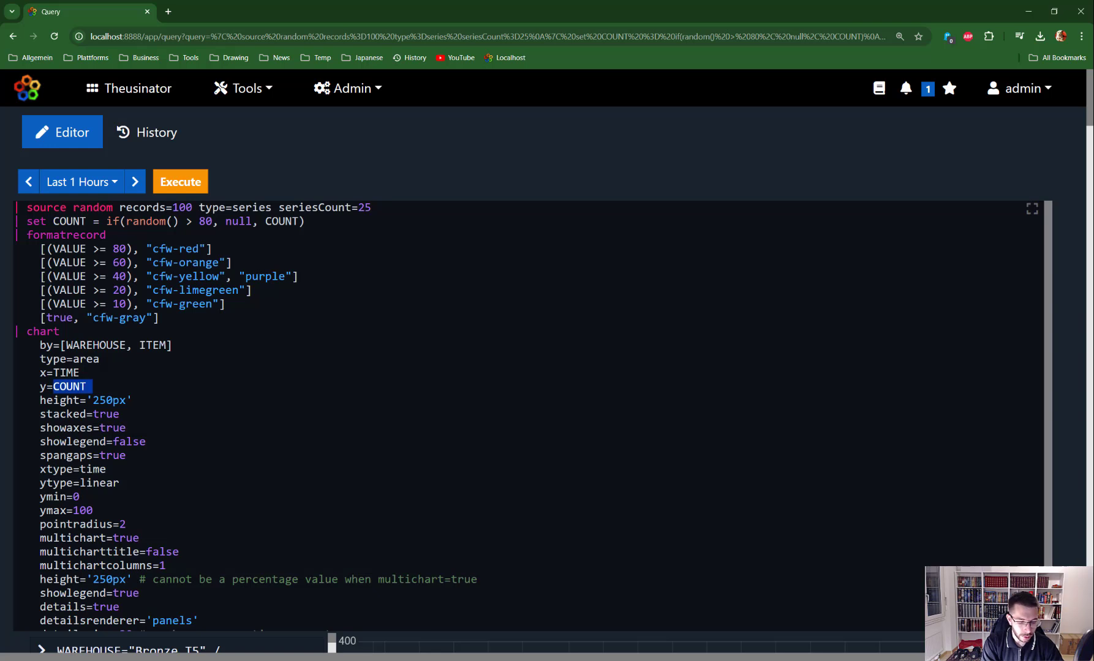
{"action": "left_click", "coordinate": [93, 249]}
{"action": "double_click", "coordinate": [69, 249]}
{"action": "key", "text": "ctrl+v"}
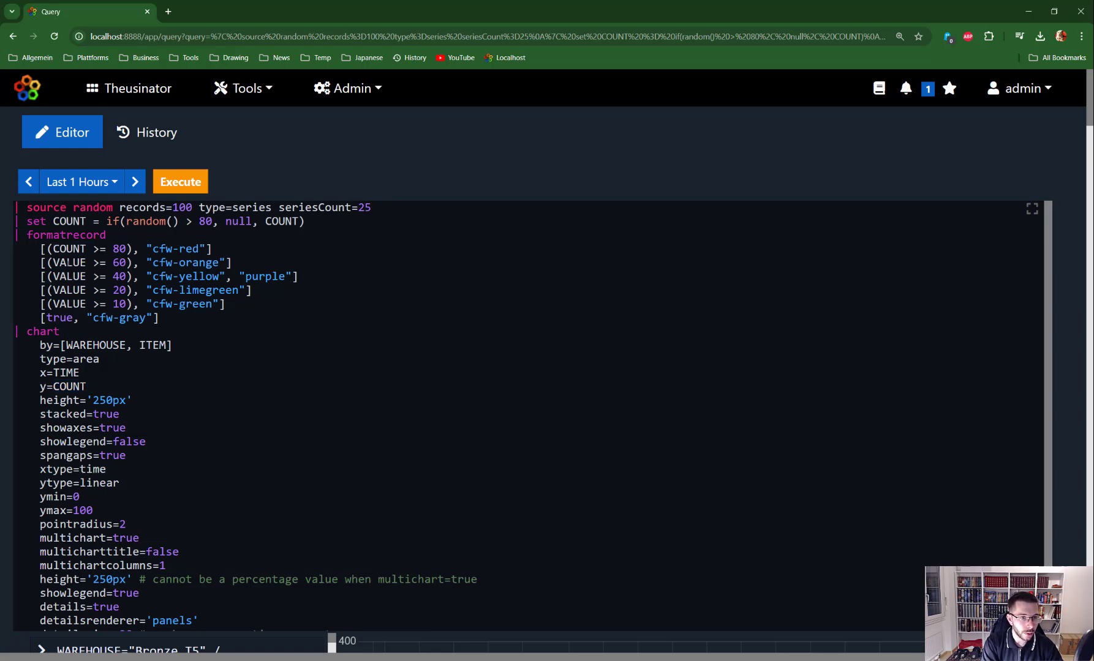
{"action": "double_click", "coordinate": [93, 262]}
{"action": "key", "text": "ctrl+v"}
{"action": "double_click", "coordinate": [93, 276]}
{"action": "key", "text": "ctrl+v"}
{"action": "double_click", "coordinate": [93, 290]}
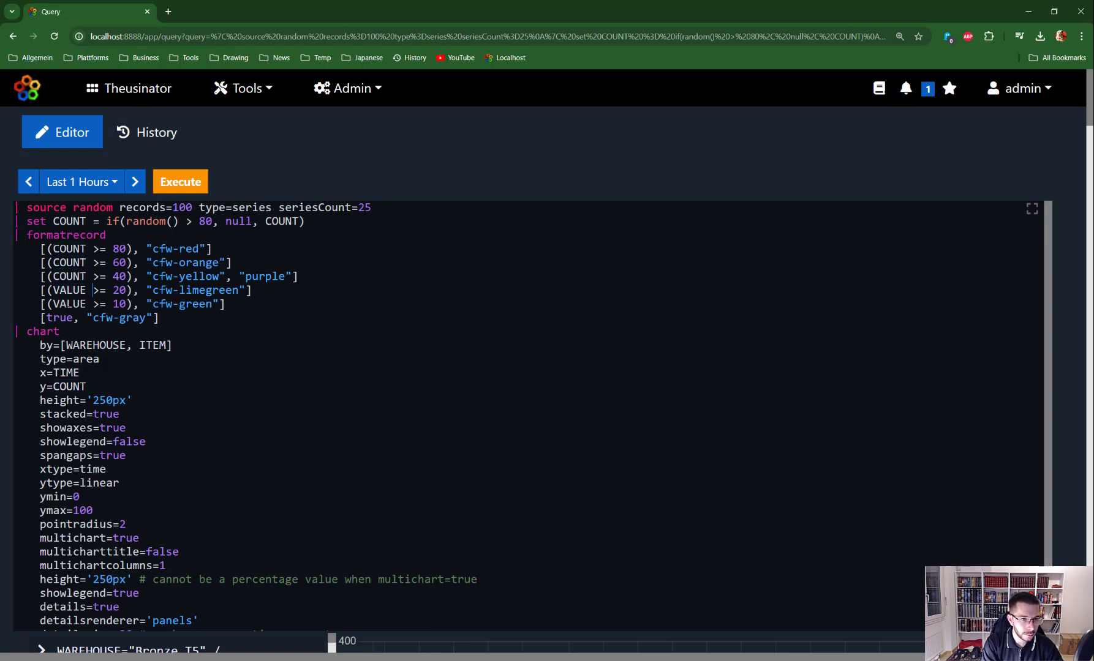
{"action": "key", "text": "ctrl+v"}
{"action": "double_click", "coordinate": [93, 304]}
{"action": "key", "text": "ctrl+v"}
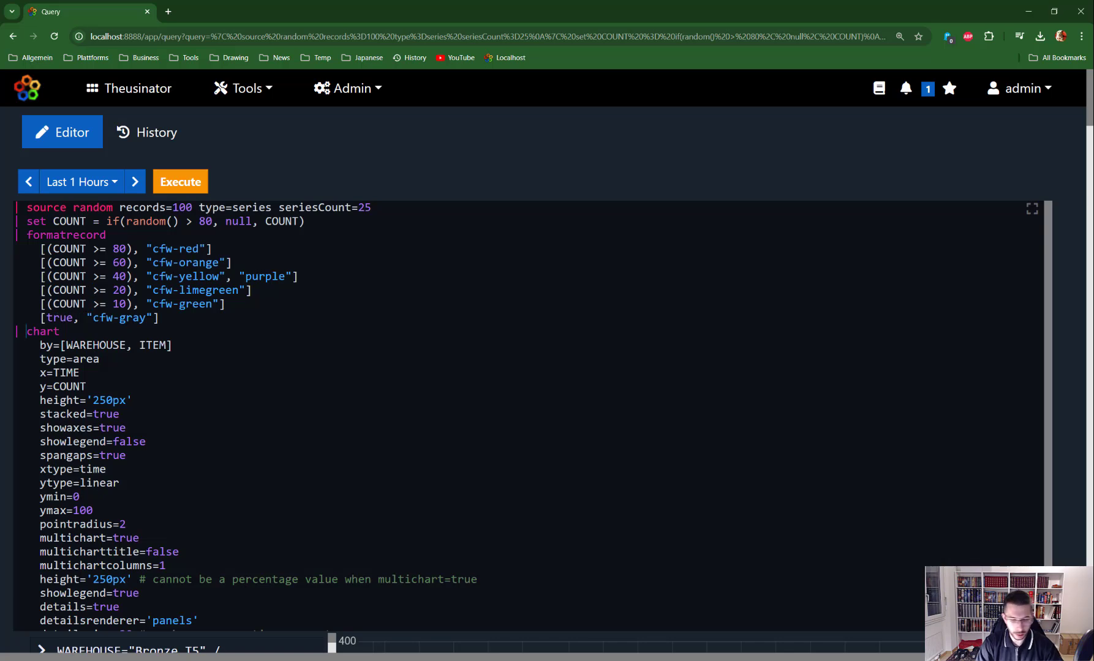
Temporarily prefix chart with 'off' to review the colour-coded table, then re-enable it
{"action": "left_click", "coordinate": [27, 331]}
{"action": "type", "text": "off"}
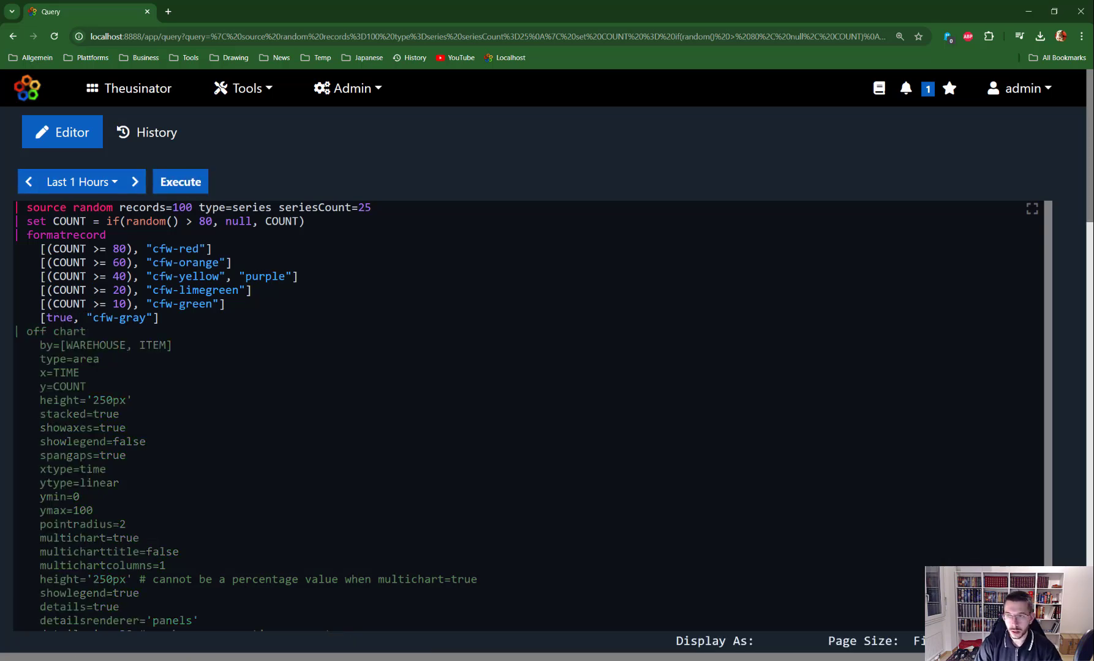
{"action": "scroll", "coordinate": [1092, 349], "scroll_direction": "down", "scroll_amount": 10}
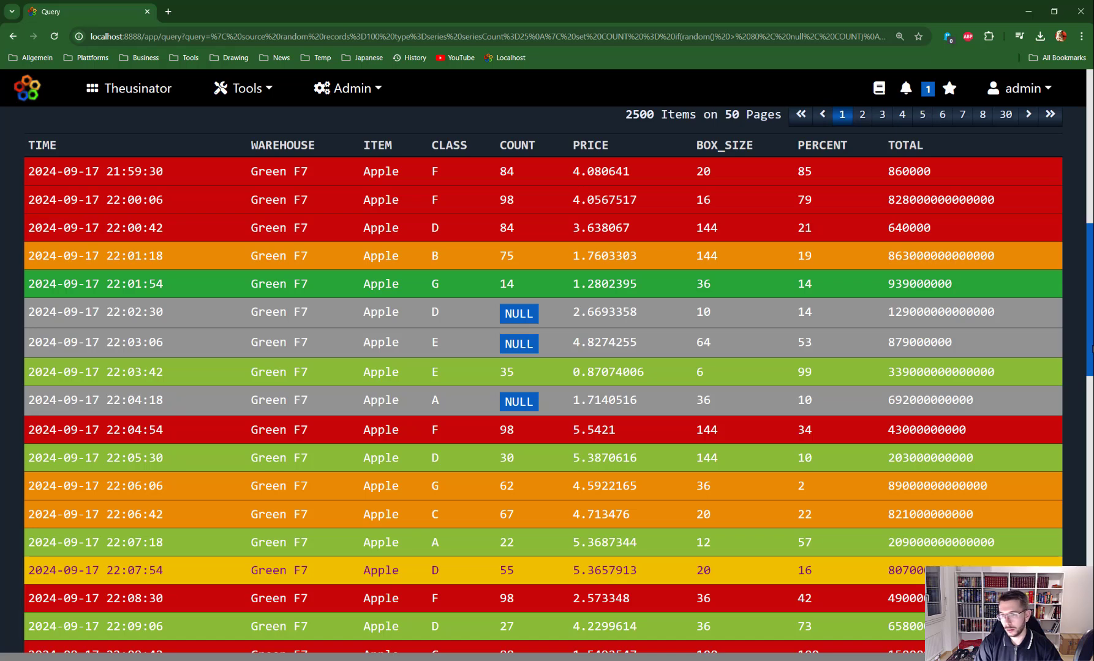
{"action": "scroll", "coordinate": [1092, 349], "scroll_direction": "up", "scroll_amount": 10}
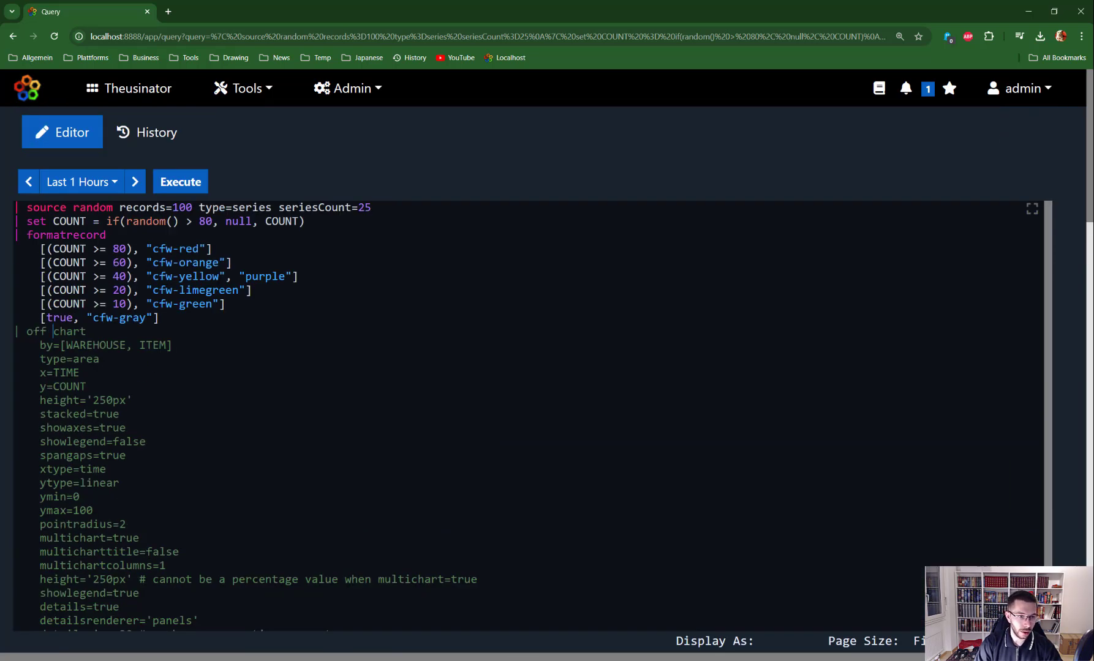
{"action": "key", "text": "BackSpace"}
{"action": "key", "text": "BackSpace"}
{"action": "key", "text": "BackSpace"}
{"action": "key", "text": "BackSpace"}
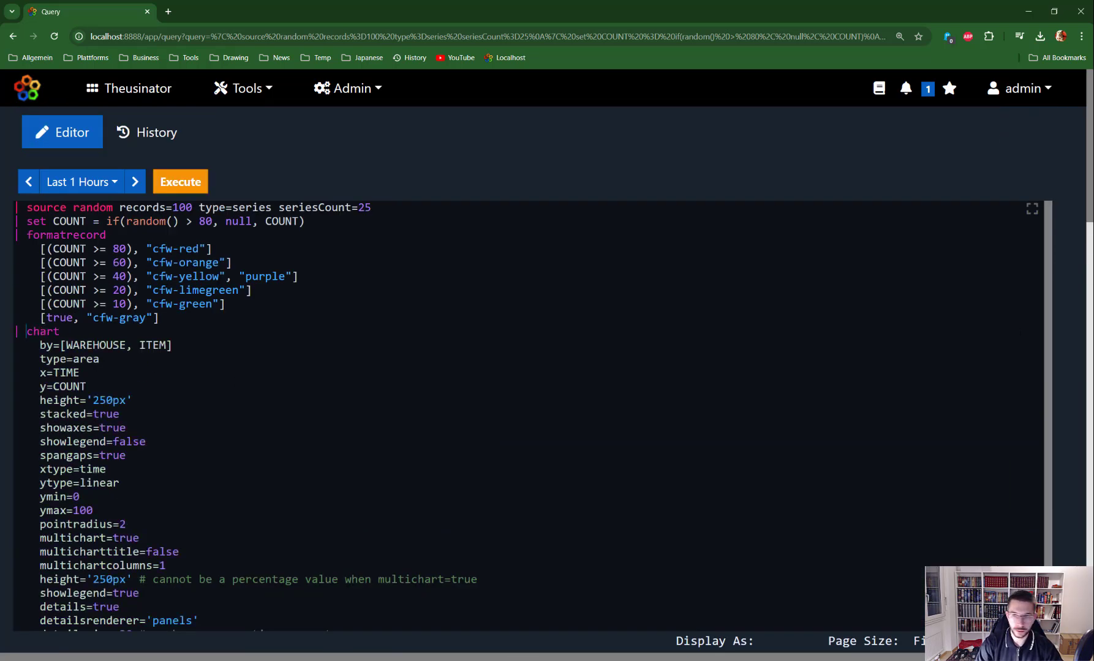
Change detailsrenderer from 'panels' to 'statusmap' and rerun the query to review the charts
{"action": "scroll", "coordinate": [1091, 213], "scroll_direction": "down", "scroll_amount": 5}
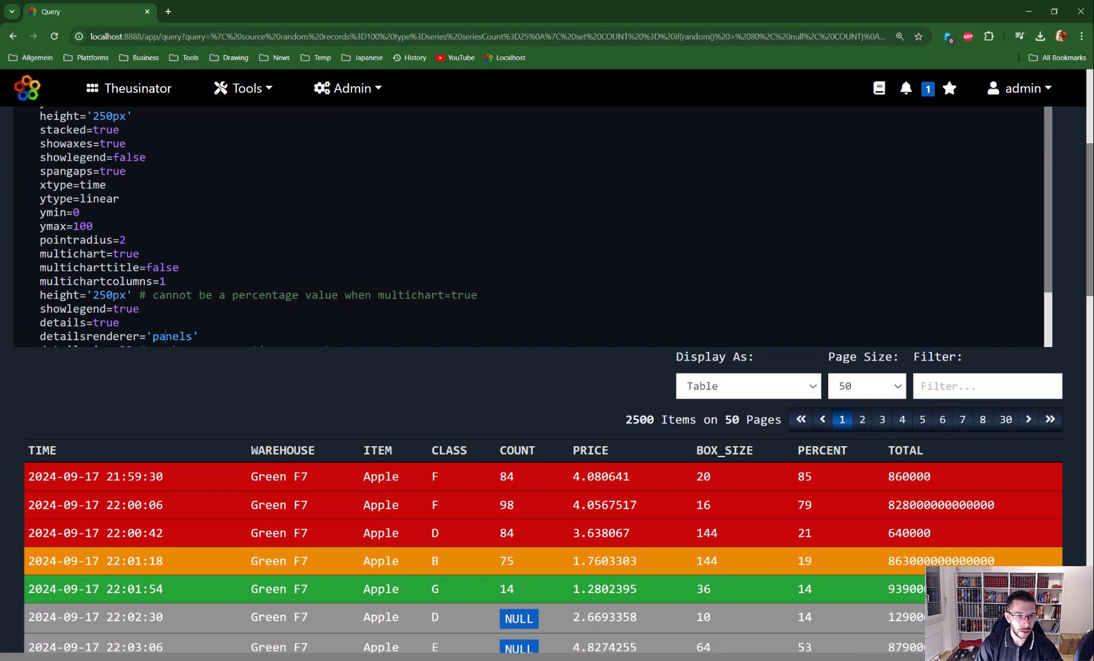
{"action": "double_click", "coordinate": [165, 336]}
{"action": "scroll", "coordinate": [1045, 233], "scroll_direction": "down", "scroll_amount": 2}
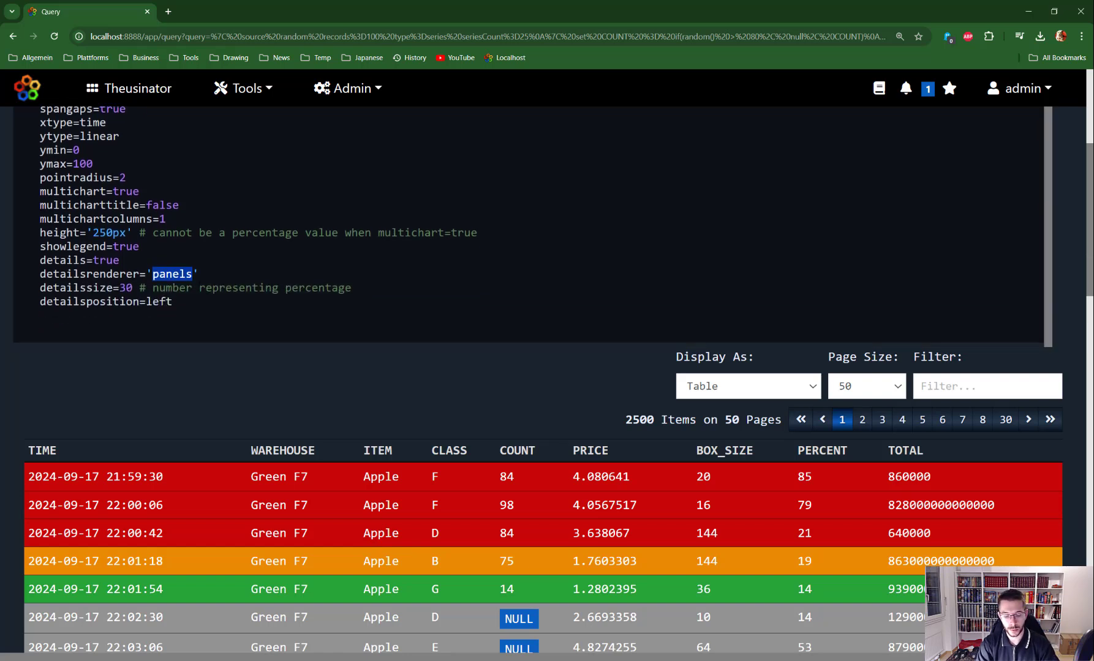
{"action": "type", "text": "statusmap"}
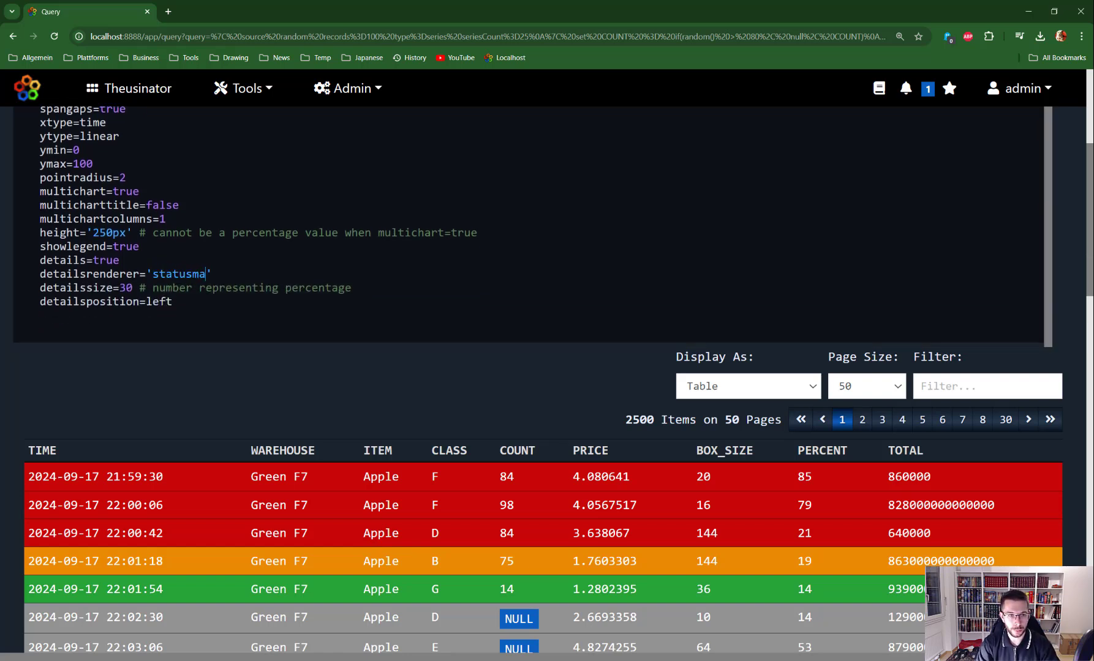
{"action": "key", "text": "ctrl+Return"}
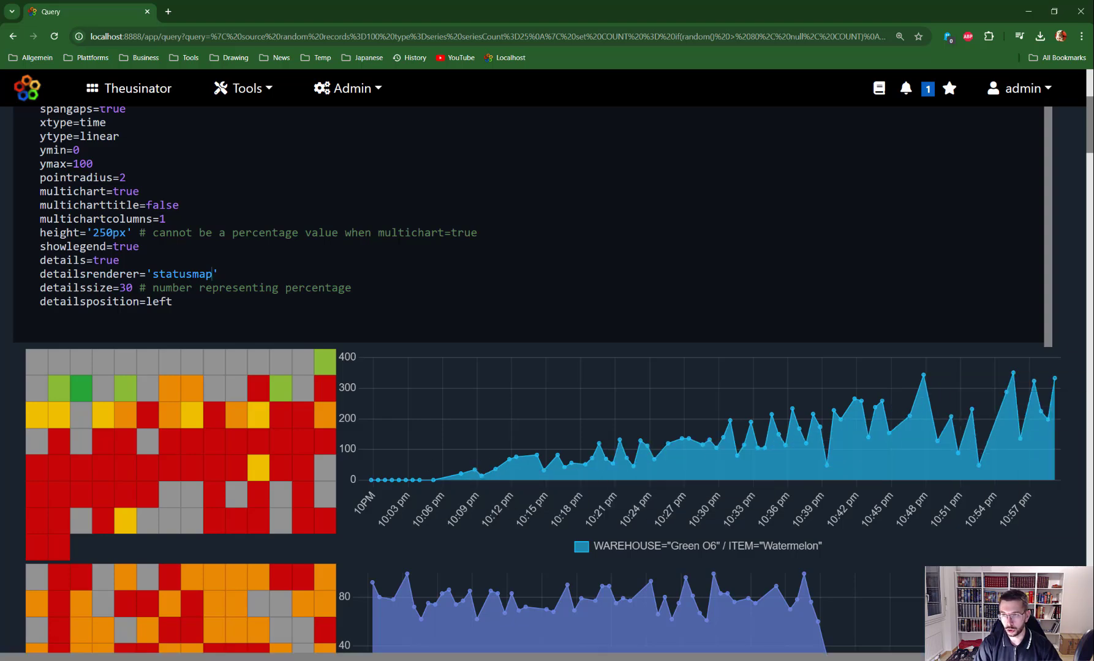
{"action": "left_click_drag", "start_coordinate": [1088, 128], "coordinate": [1085, 85]}
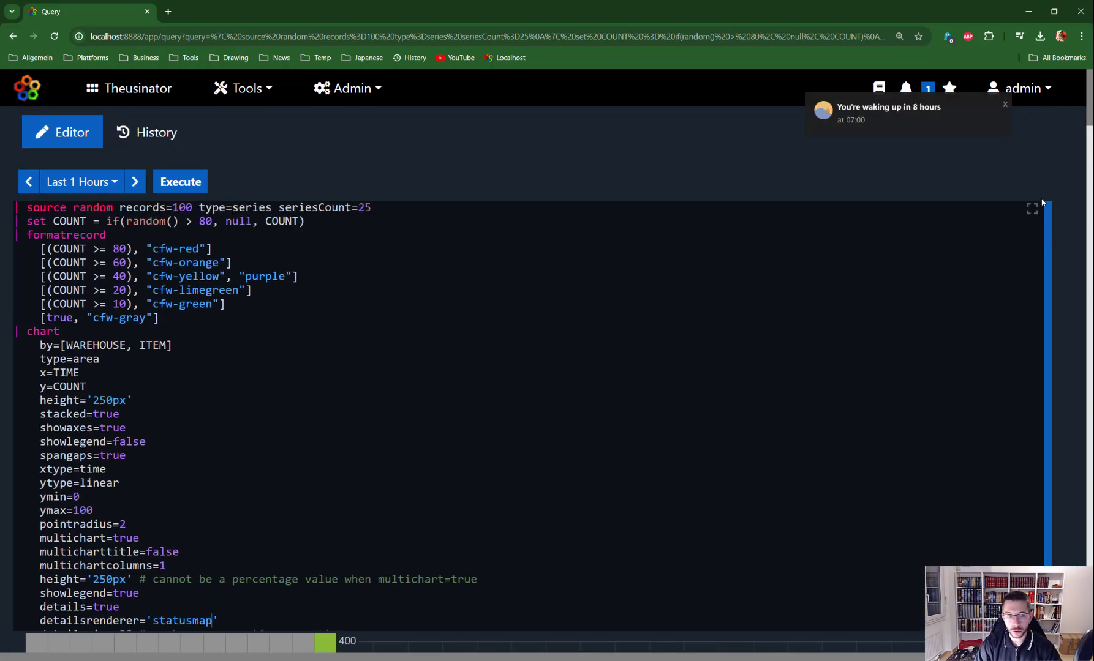
Delete the 'set COUNT = if(random() > 80, null, COUNT)' line, then rerun and review the refreshed charts
{"action": "left_click_drag", "start_coordinate": [319, 223], "coordinate": [25, 222]}
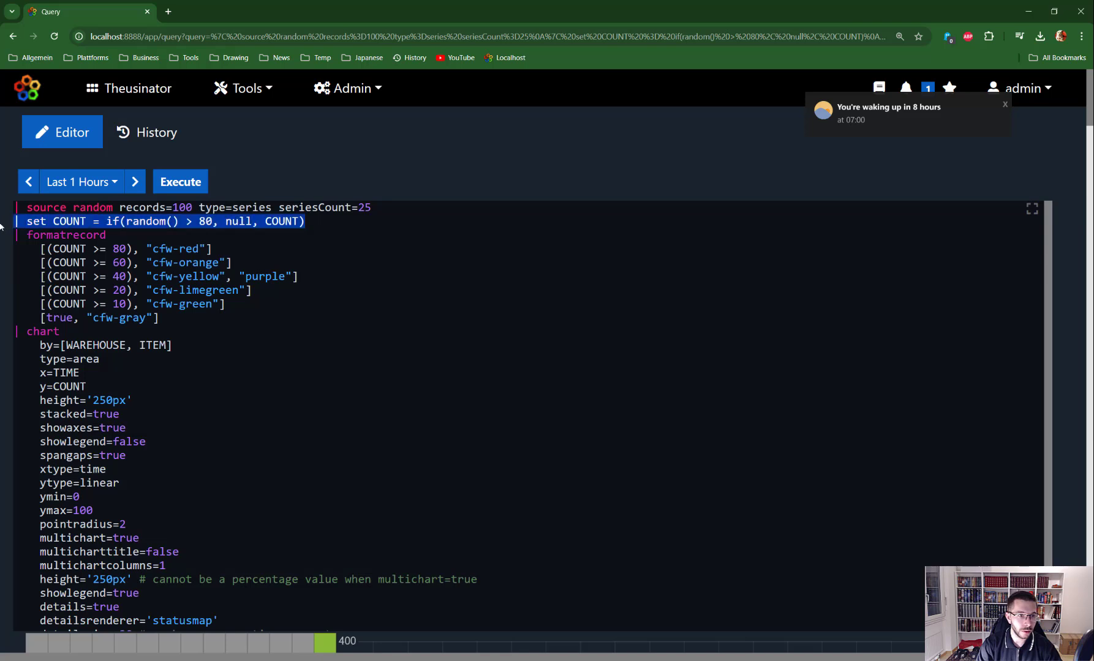
{"action": "key", "text": "BackSpace"}
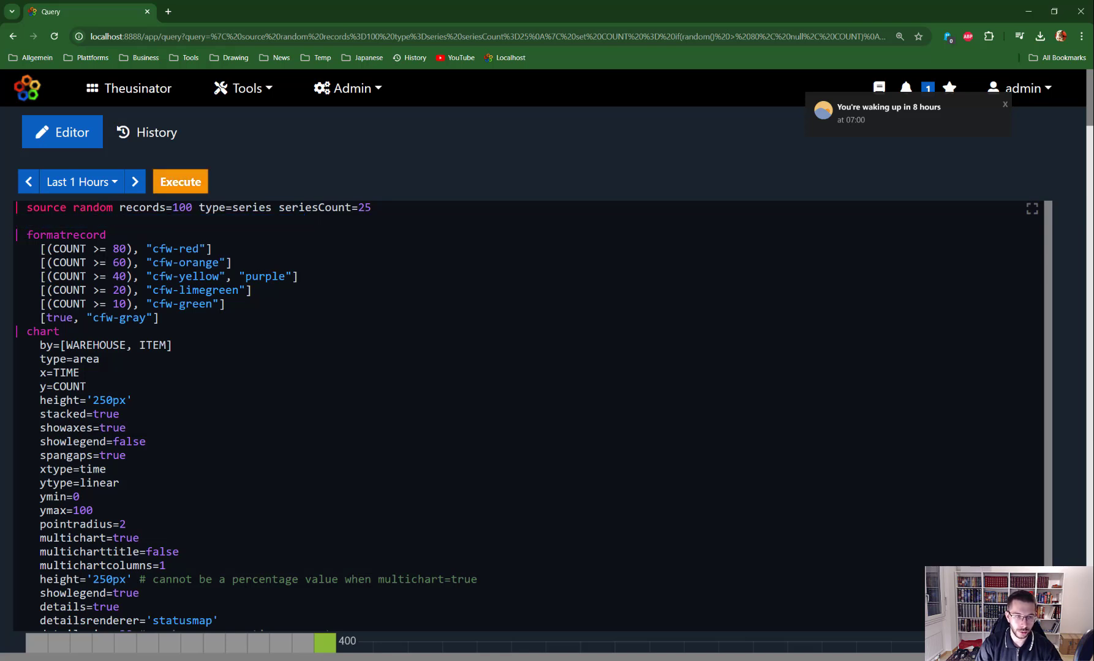
{"action": "key", "text": "BackSpace"}
{"action": "key", "text": "ctrl+Return"}
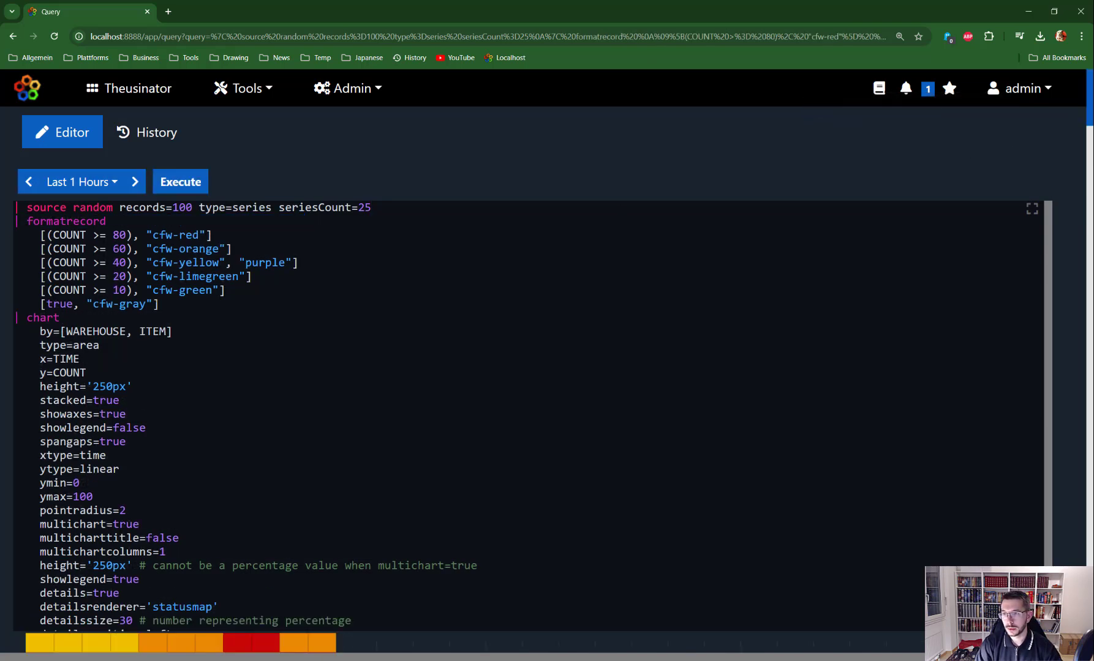
{"action": "left_click_drag", "start_coordinate": [1091, 119], "coordinate": [1092, 217]}
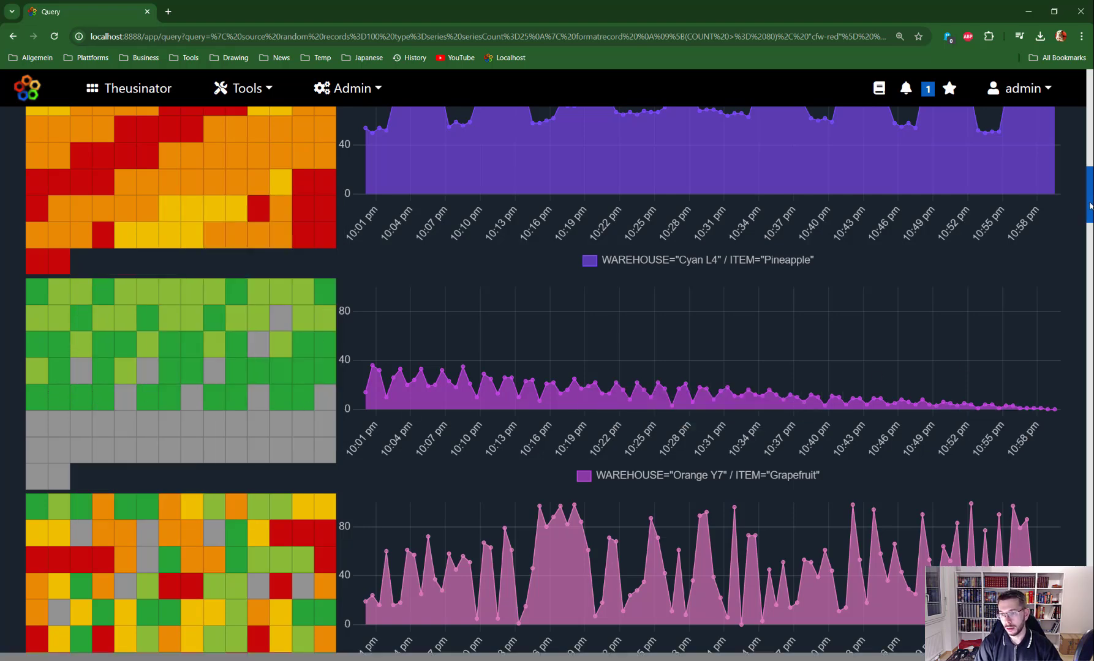
{"action": "left_click_drag", "start_coordinate": [1091, 205], "coordinate": [1091, 123]}
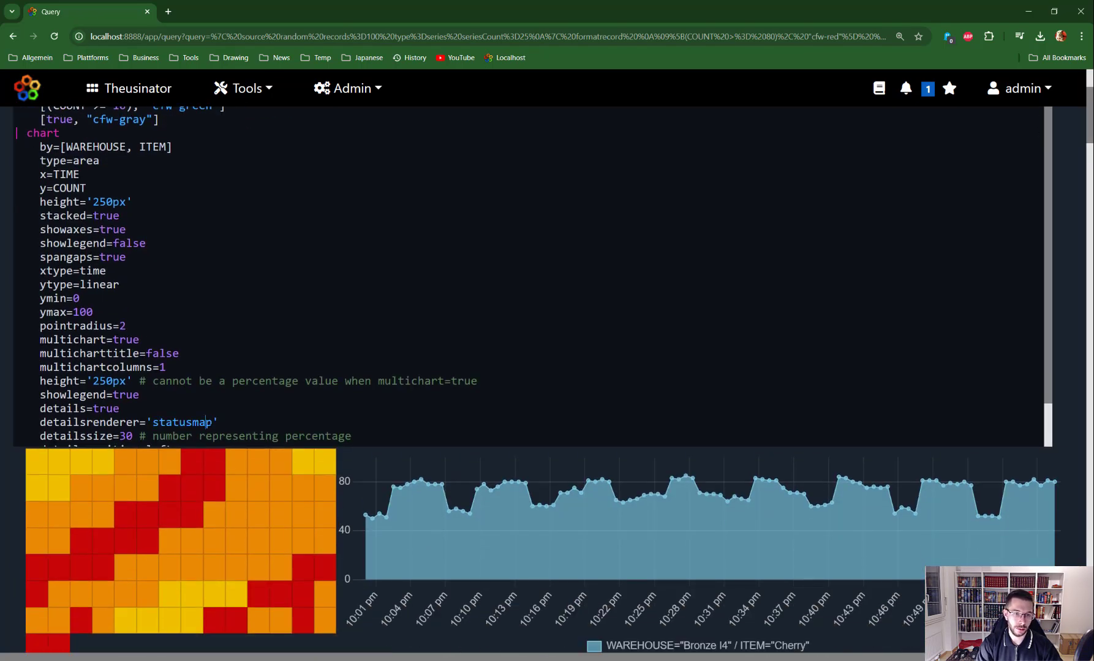
Set detailsrenderer to 'statusbar', detailsposition to bottom and detailssize to 10
{"action": "key", "text": "shift+Left"}
{"action": "key", "text": "shift+Left"}
{"action": "key", "text": "shift+Left"}
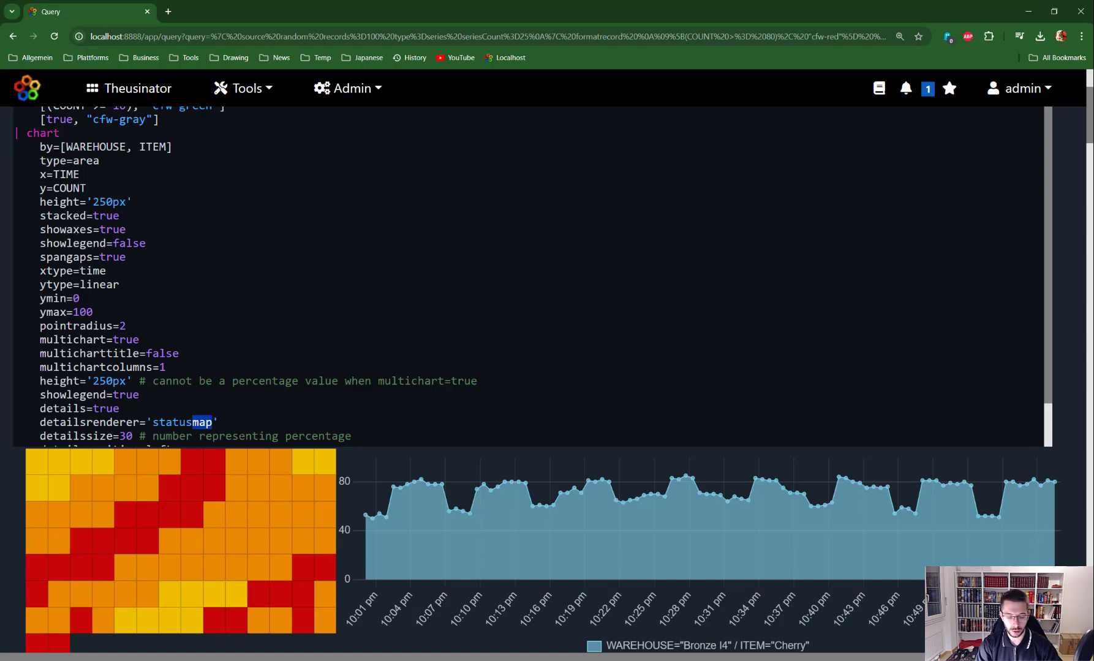
{"action": "type", "text": "bar"}
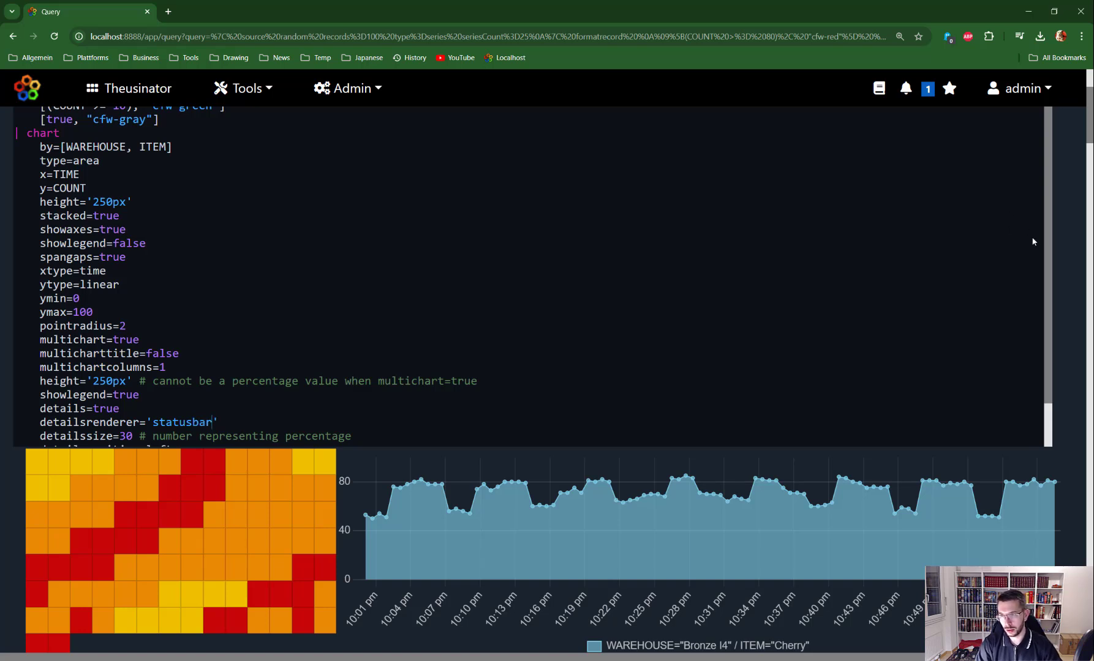
{"action": "scroll", "coordinate": [1033, 320], "scroll_direction": "down", "scroll_amount": 2}
{"action": "double_click", "coordinate": [164, 403]}
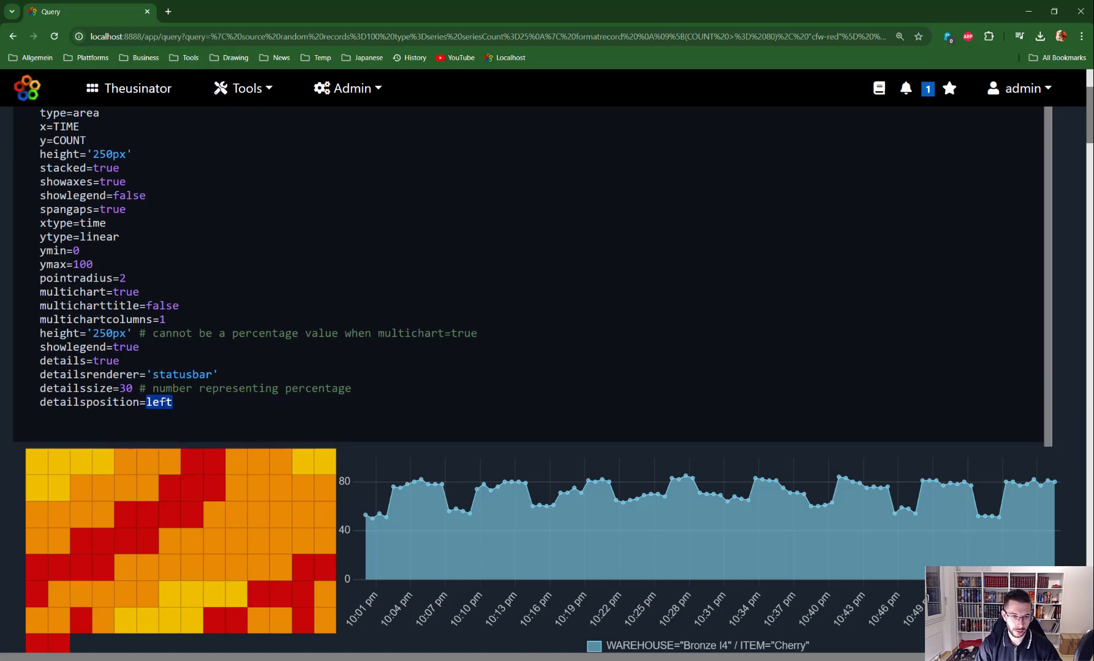
{"action": "type", "text": "bottom"}
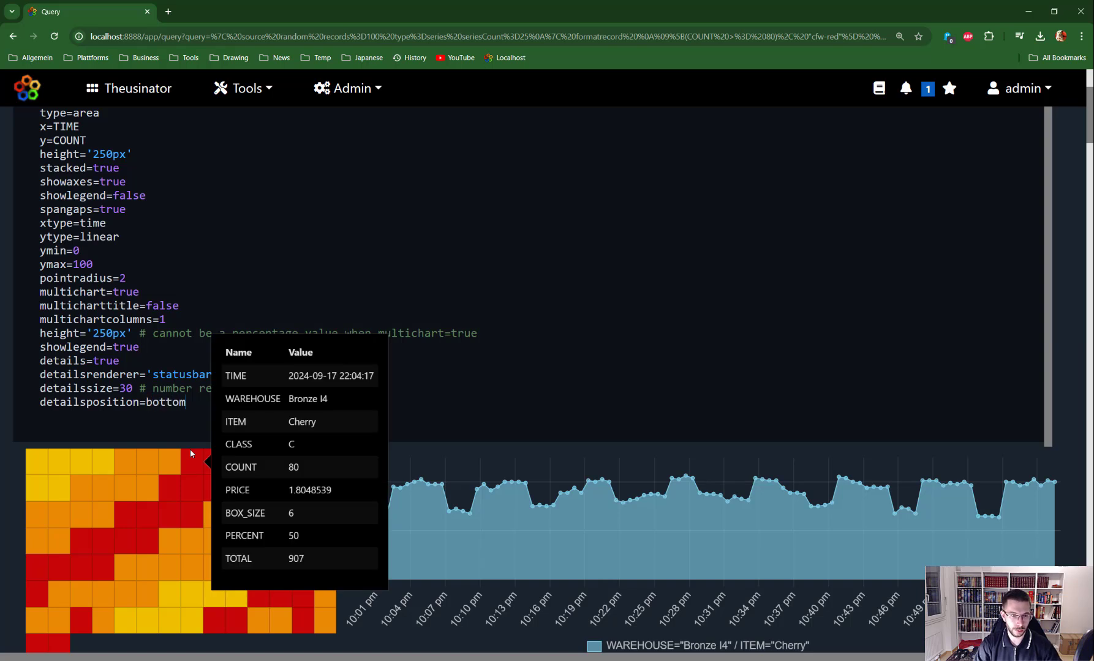
{"action": "key", "text": "BackSpace"}
{"action": "type", "text": "1"}
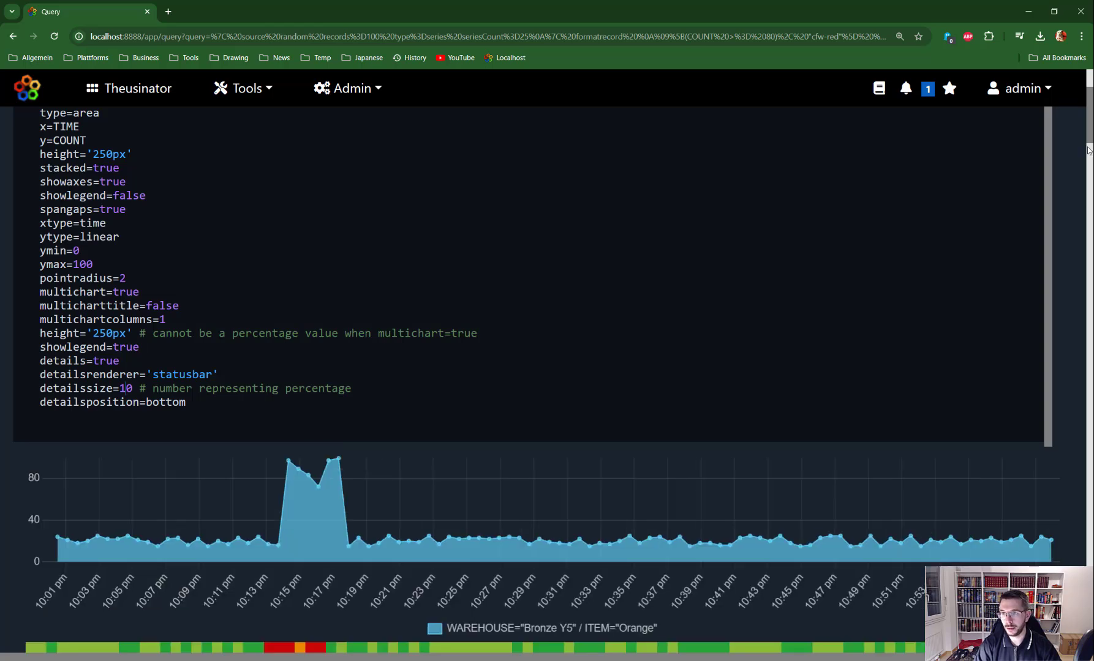
{"action": "left_click_drag", "start_coordinate": [1090, 131], "coordinate": [1089, 160]}
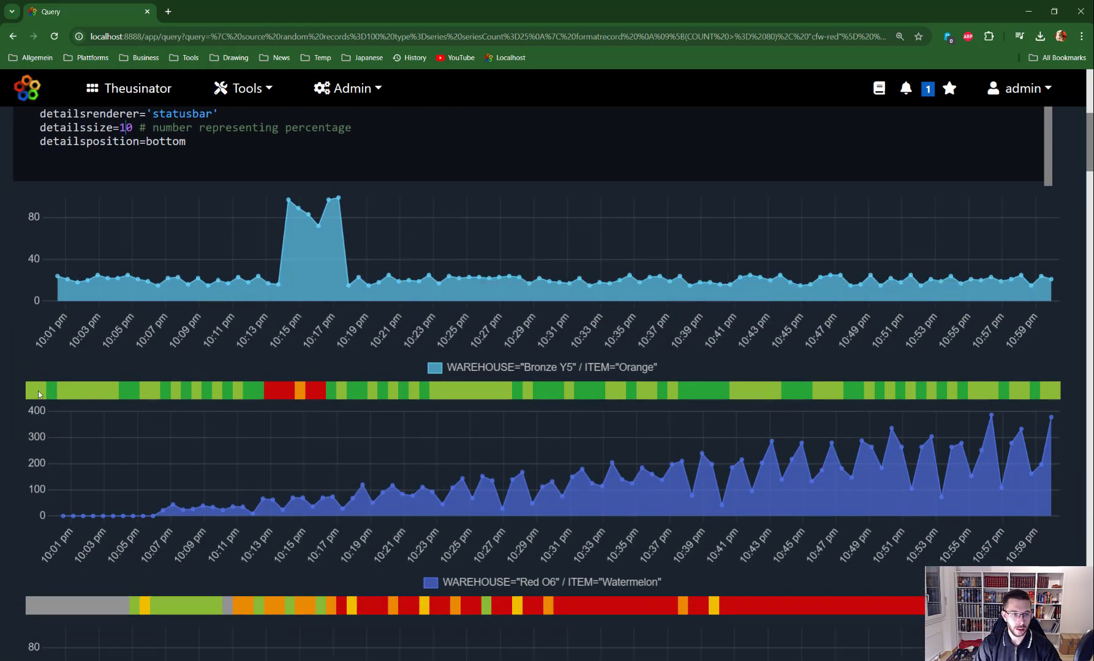
{"action": "mouse_move", "coordinate": [43, 396]}
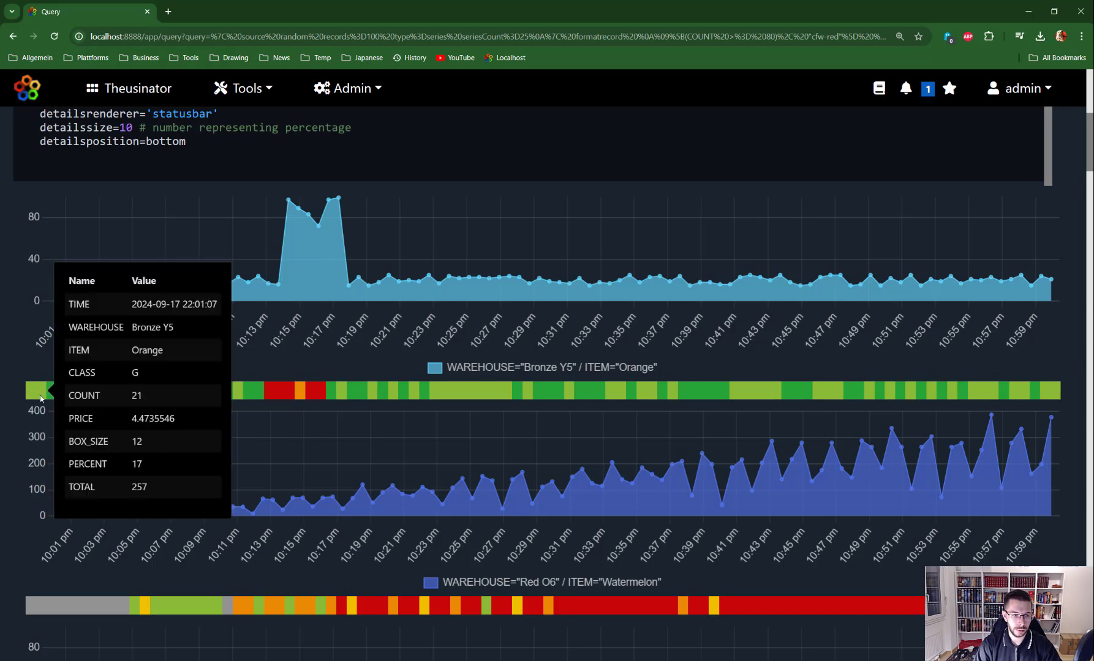
{"action": "mouse_move", "coordinate": [300, 387]}
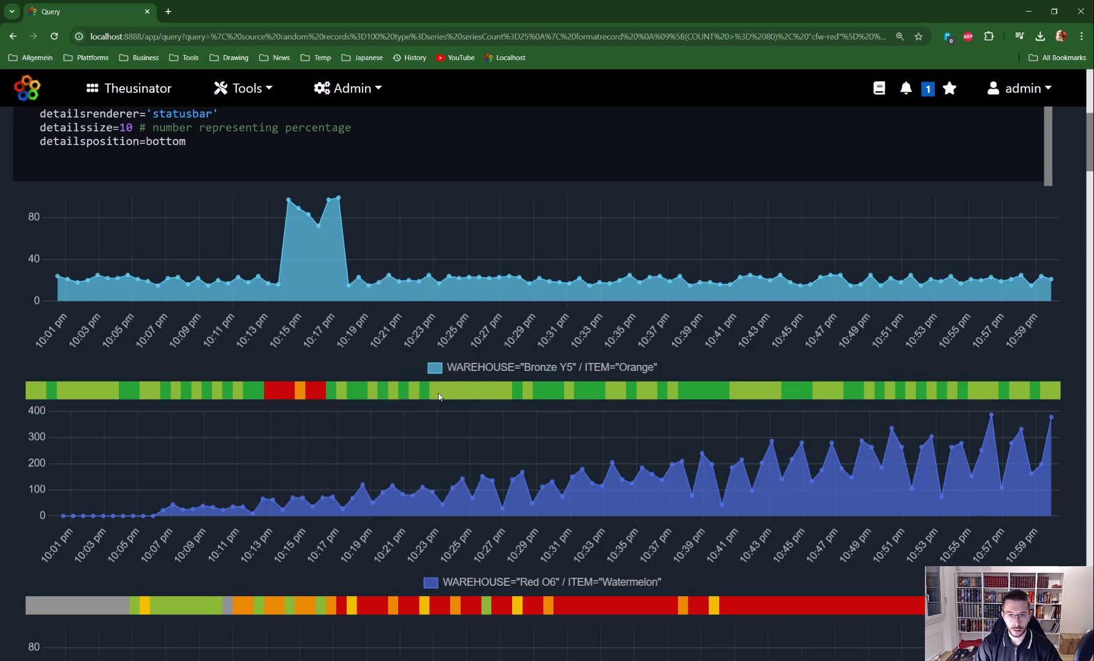
{"action": "mouse_move", "coordinate": [553, 394]}
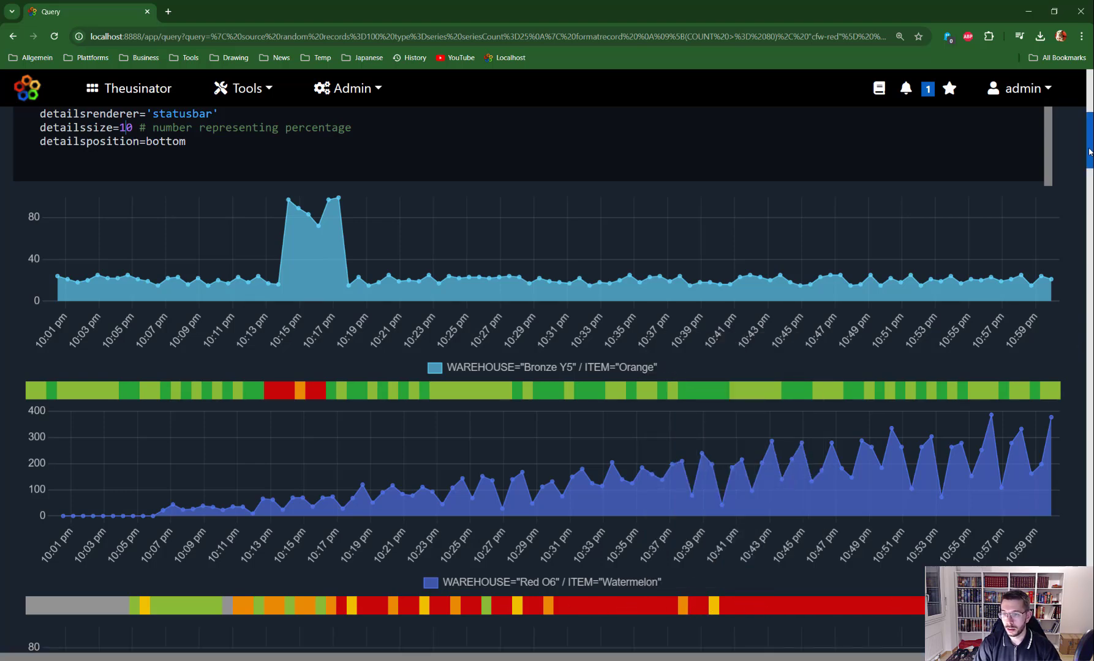
{"action": "scroll", "coordinate": [1090, 184], "scroll_direction": "down", "scroll_amount": 5}
{"action": "scroll", "coordinate": [1090, 191], "scroll_direction": "down", "scroll_amount": 2}
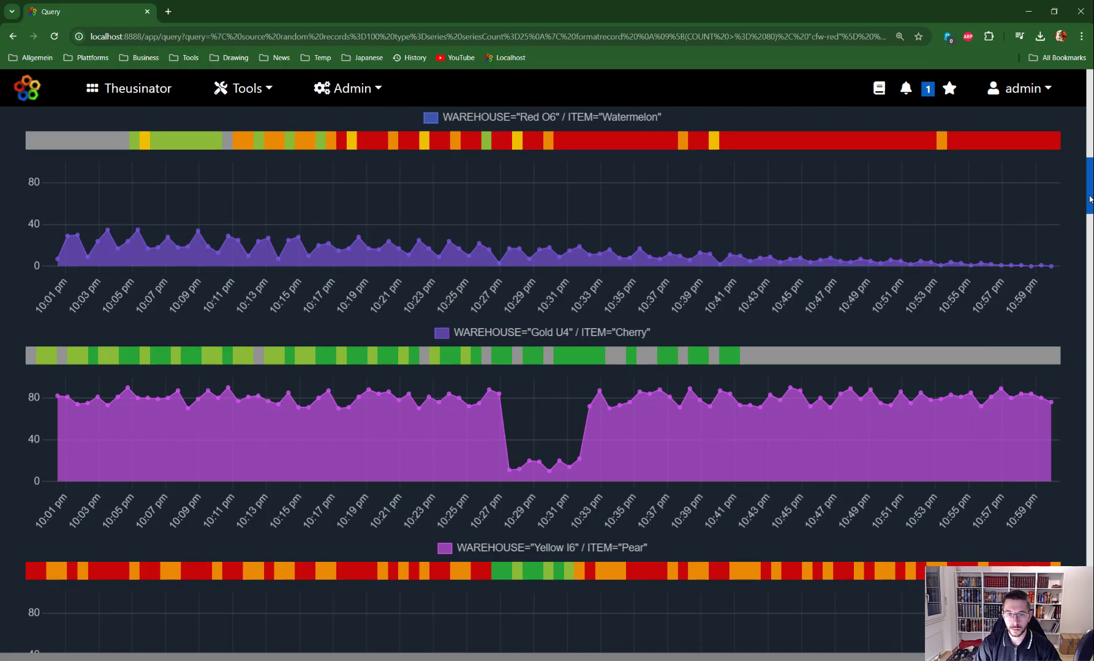
{"action": "scroll", "coordinate": [1090, 199], "scroll_direction": "down", "scroll_amount": 1}
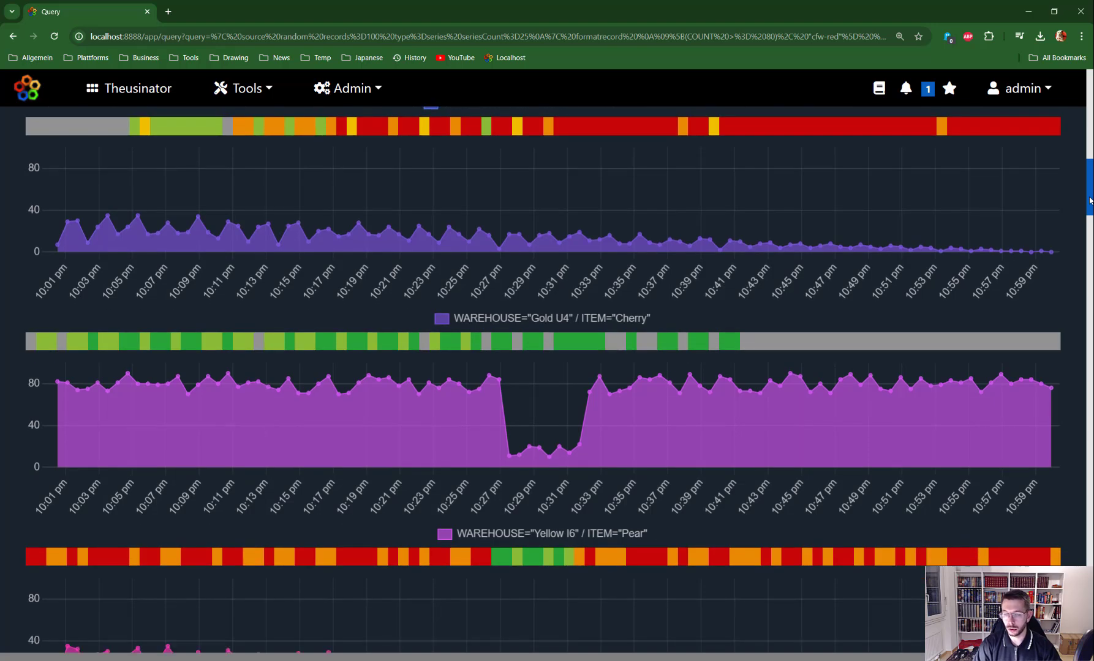
{"action": "scroll", "coordinate": [1090, 202], "scroll_direction": "down", "scroll_amount": 4}
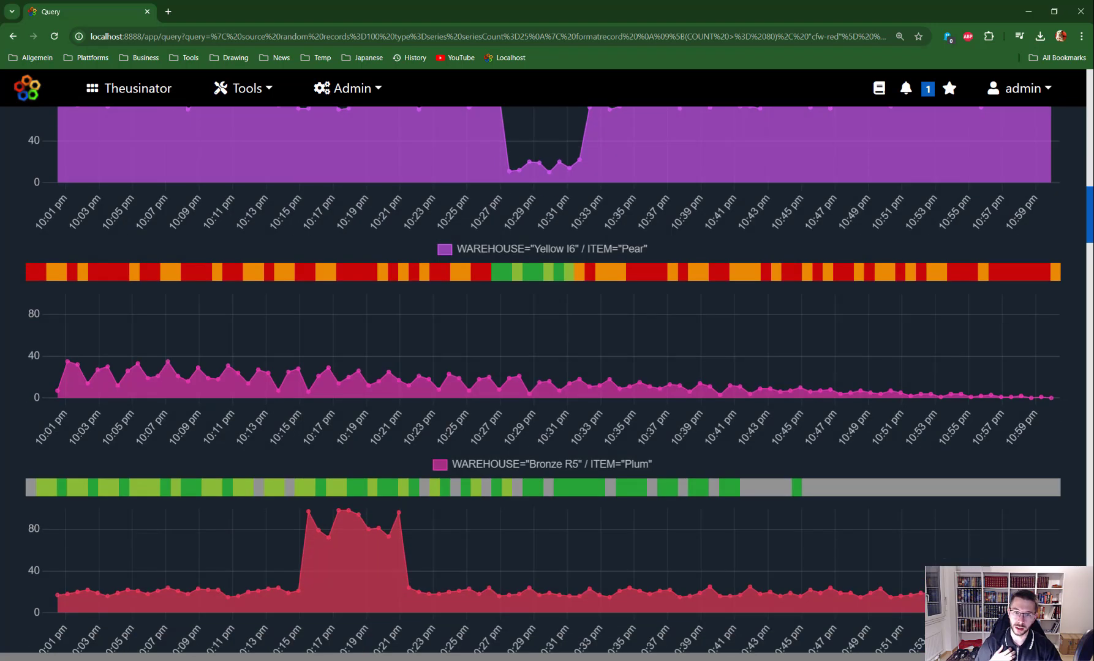
{"action": "scroll", "coordinate": [1090, 202], "scroll_direction": "up", "scroll_amount": 15}
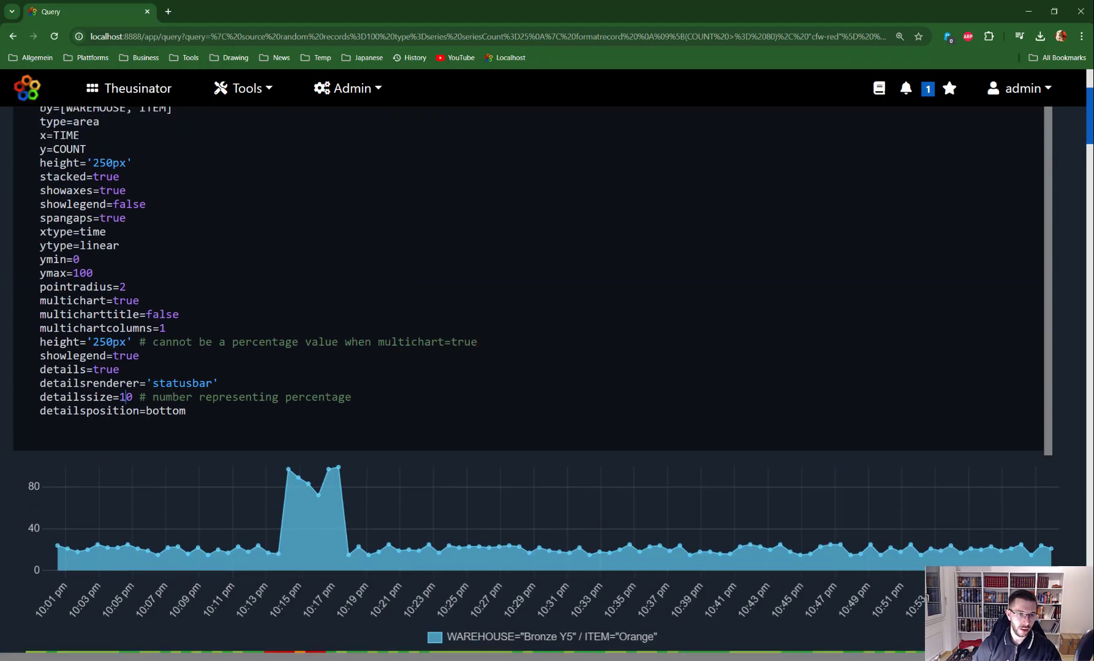